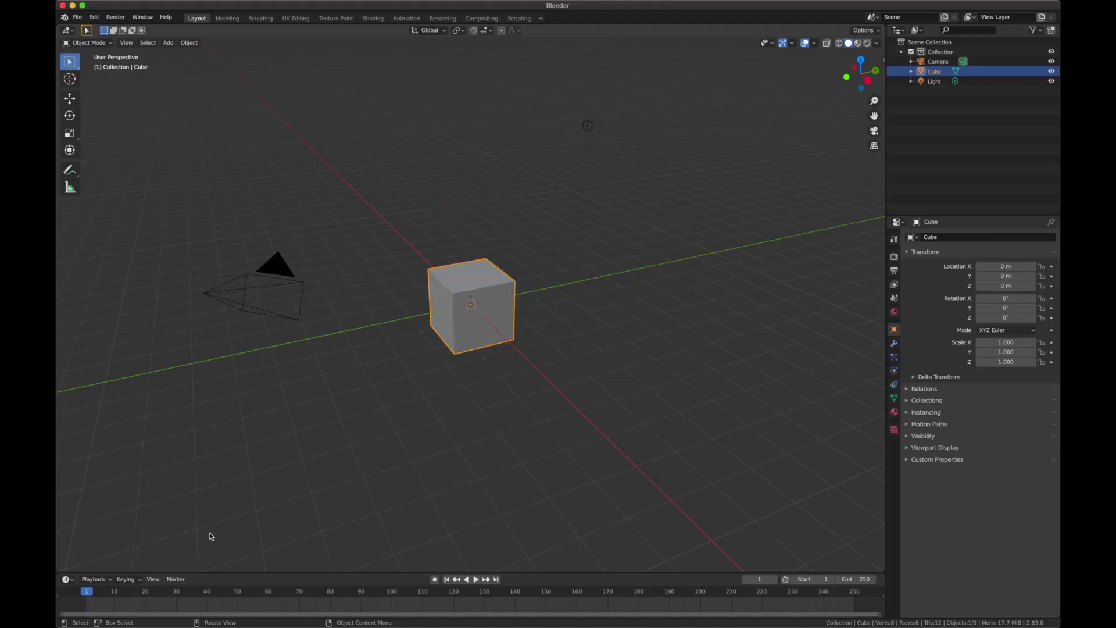
Delete the default cube from the scene.
scroll(593, 348, right, 5)
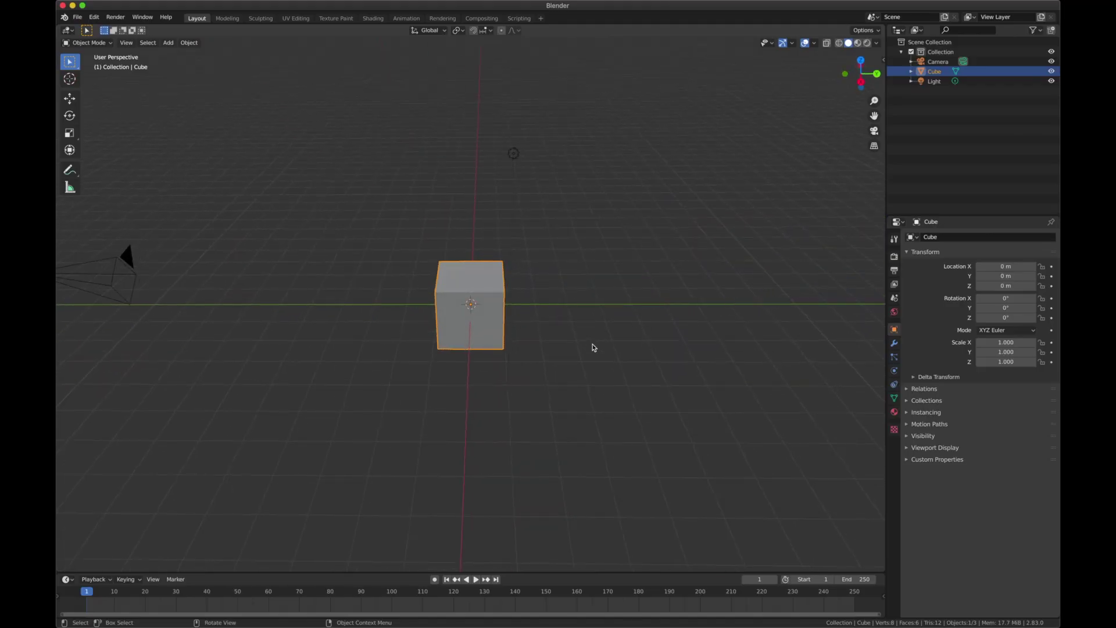
scroll(593, 347, right, 5)
key(x)
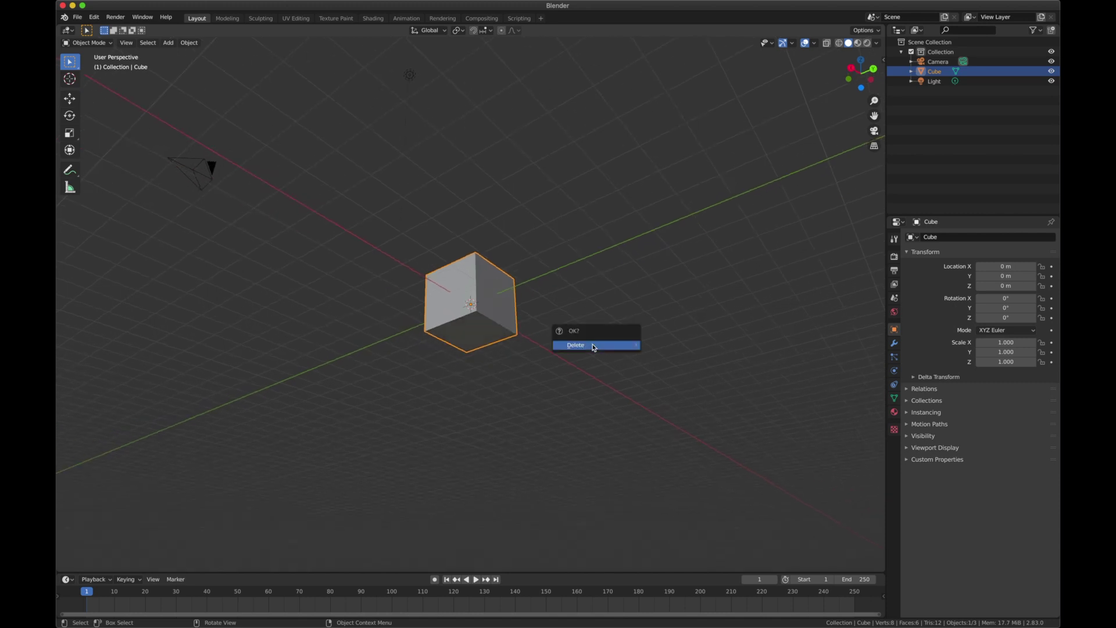
click(593, 347)
Add a new cube mesh at the scene origin.
scroll(593, 347, right, 5)
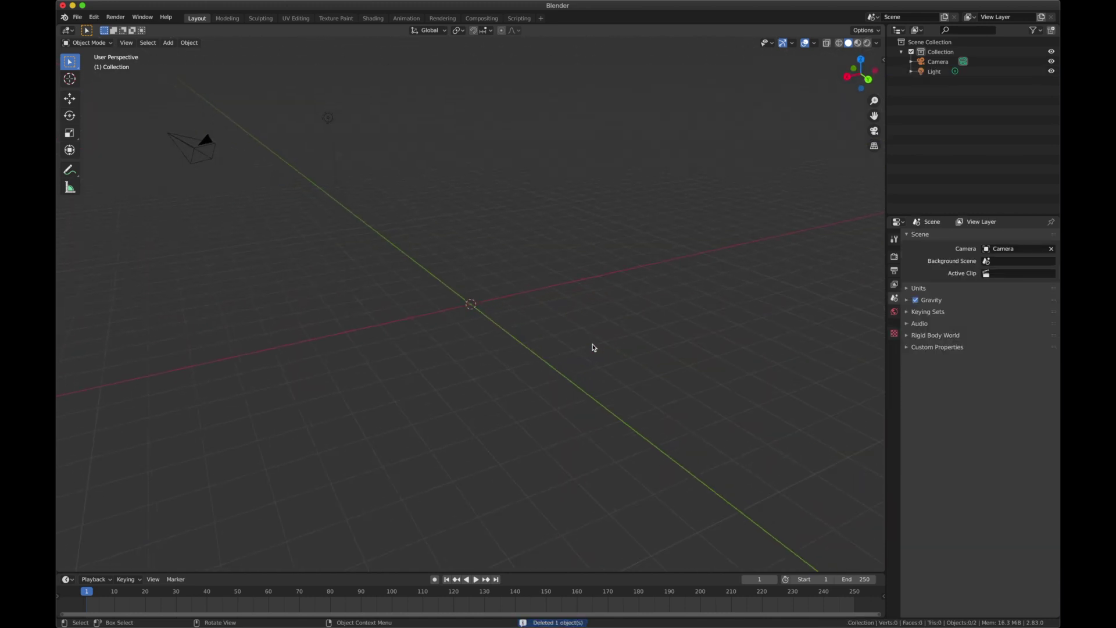
scroll(592, 347, right, 5)
key(shift+a)
mouse_move(593, 347)
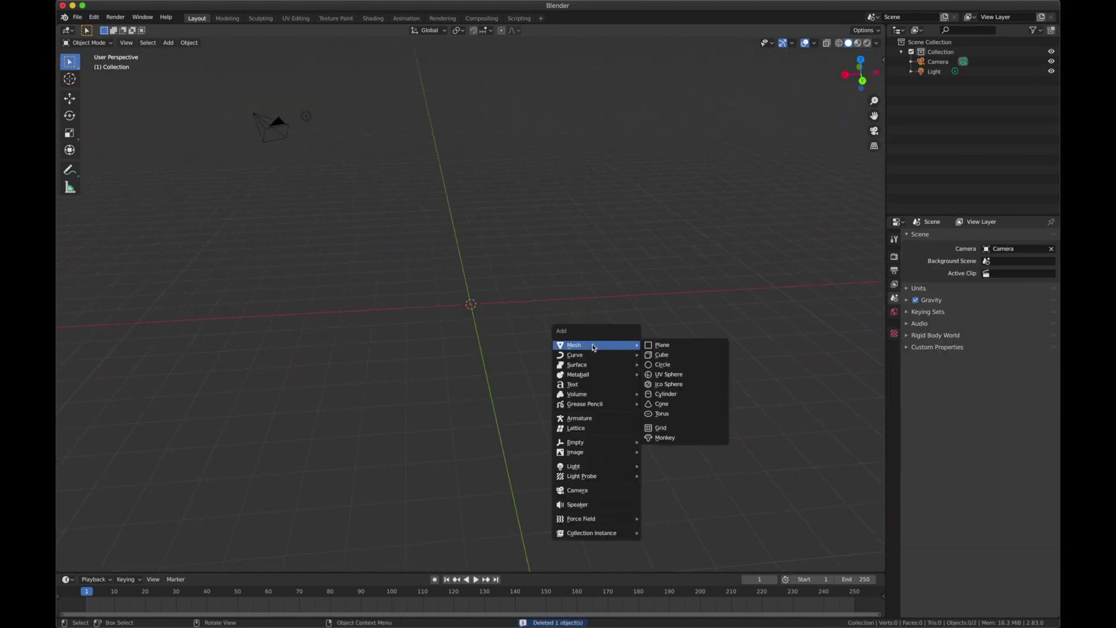
click(684, 354)
scroll(401, 307, right, 5)
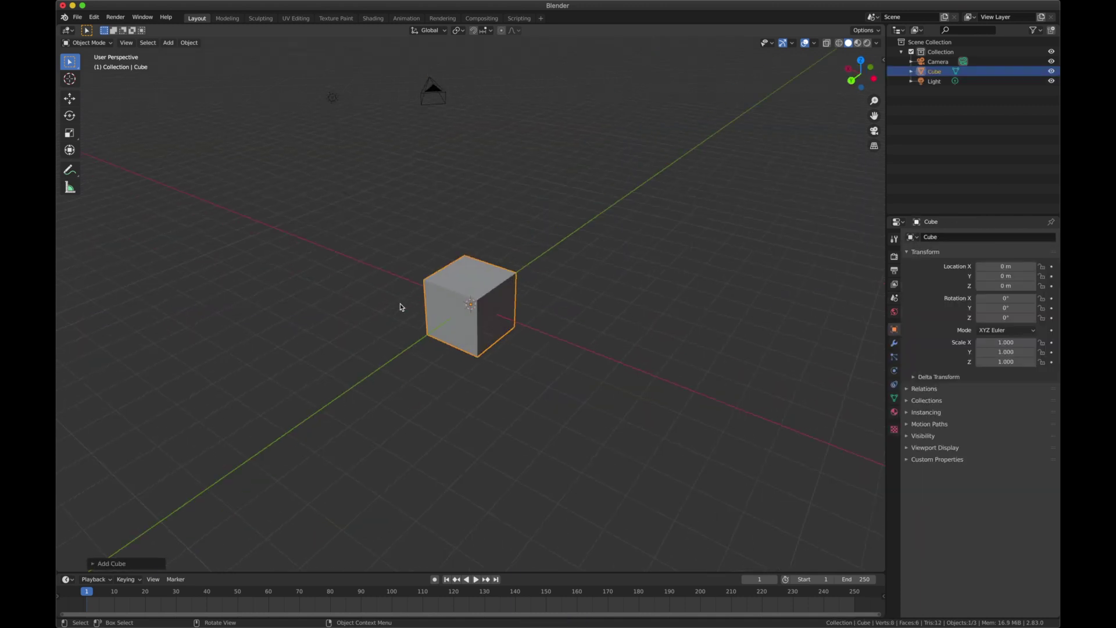
scroll(400, 307, right, 10)
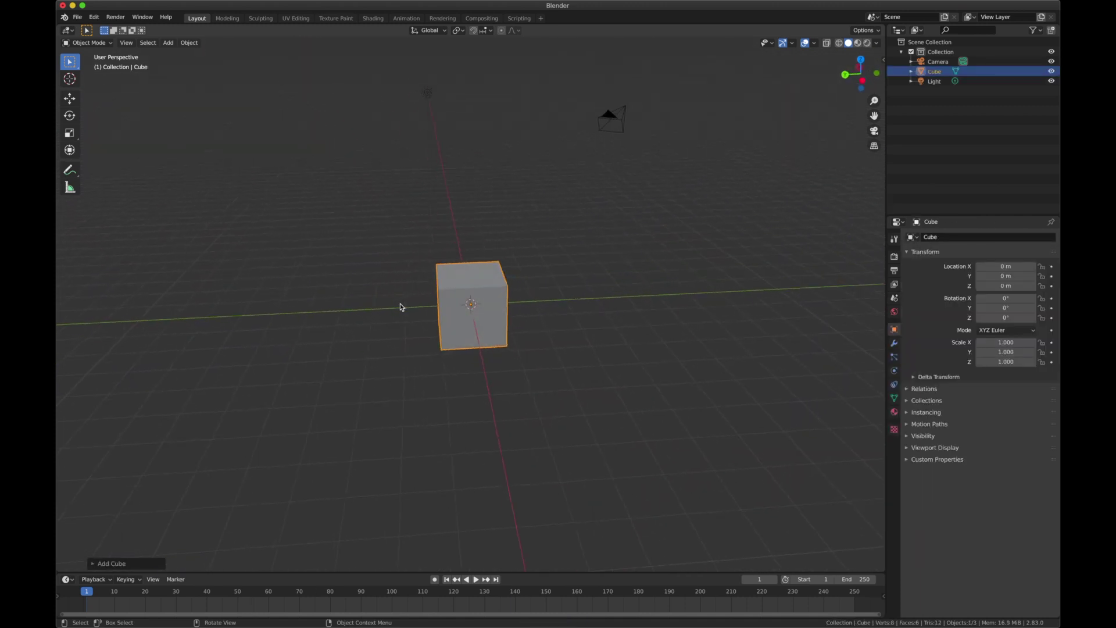
Extrude the cube's top face upward about 1.8 m in Edit Mode to form a tall torso.
scroll(399, 306, right, 1)
key(Tab)
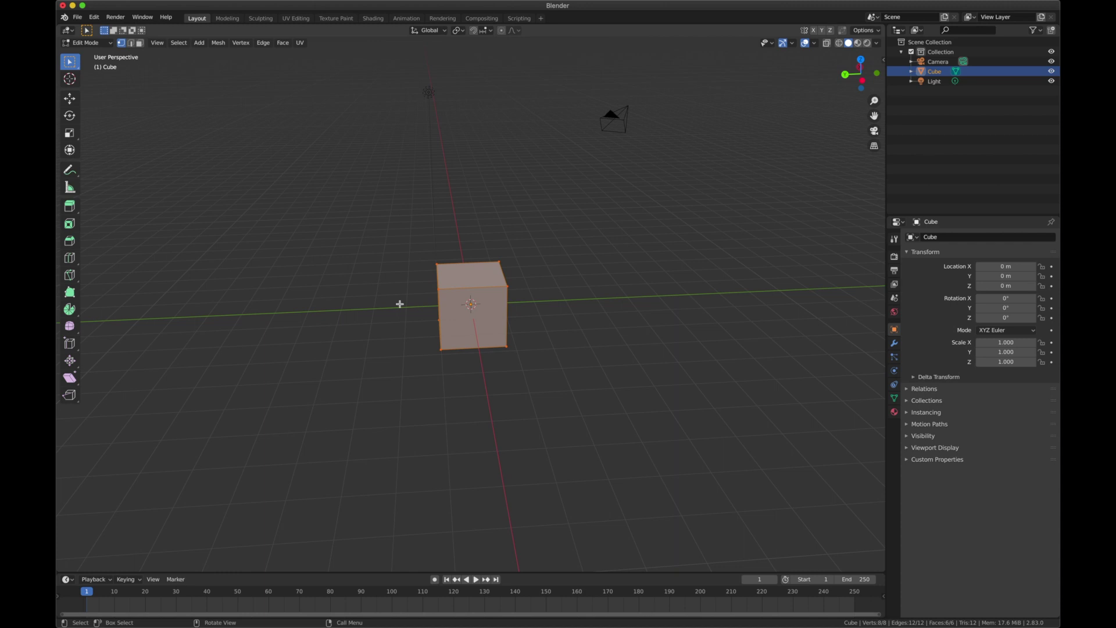
key(3)
click(492, 274)
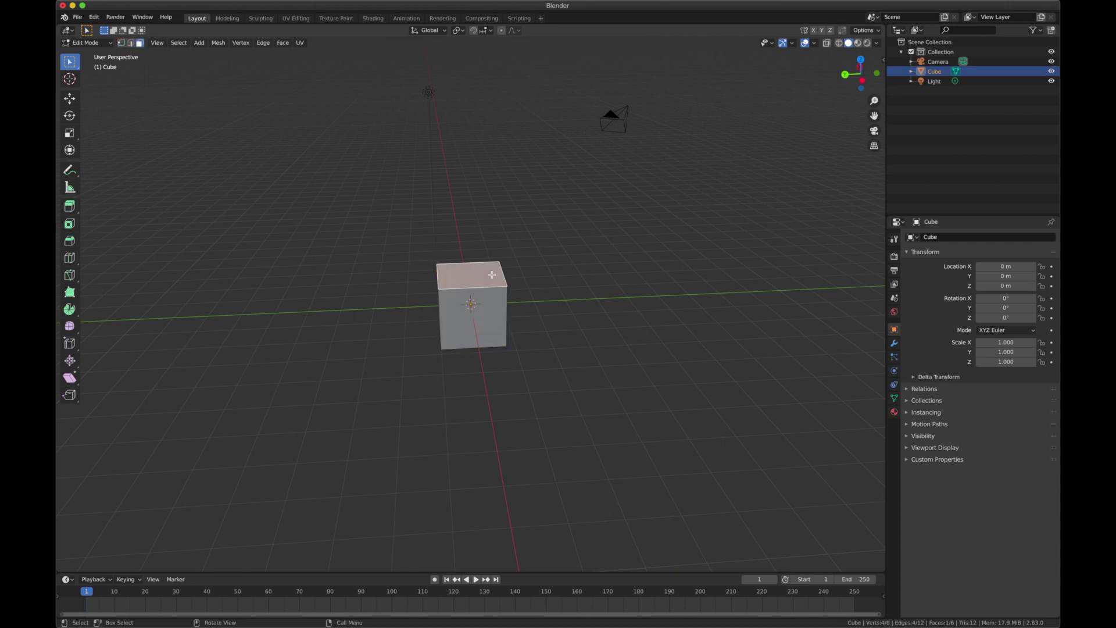
key(e)
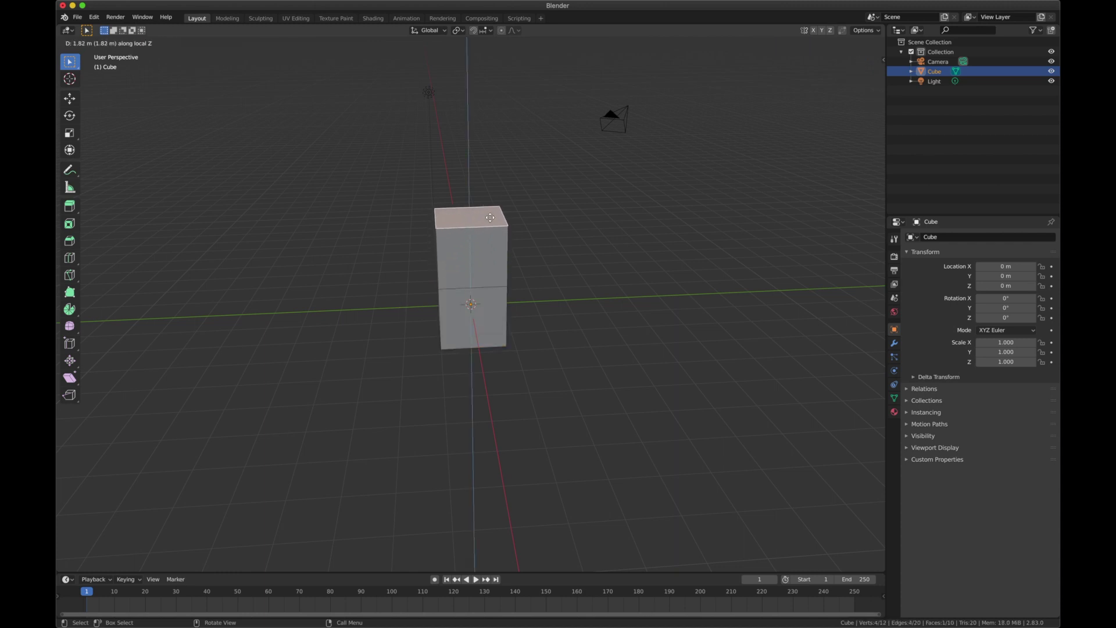
click(490, 217)
scroll(490, 217, down, 5)
scroll(490, 217, right, 10)
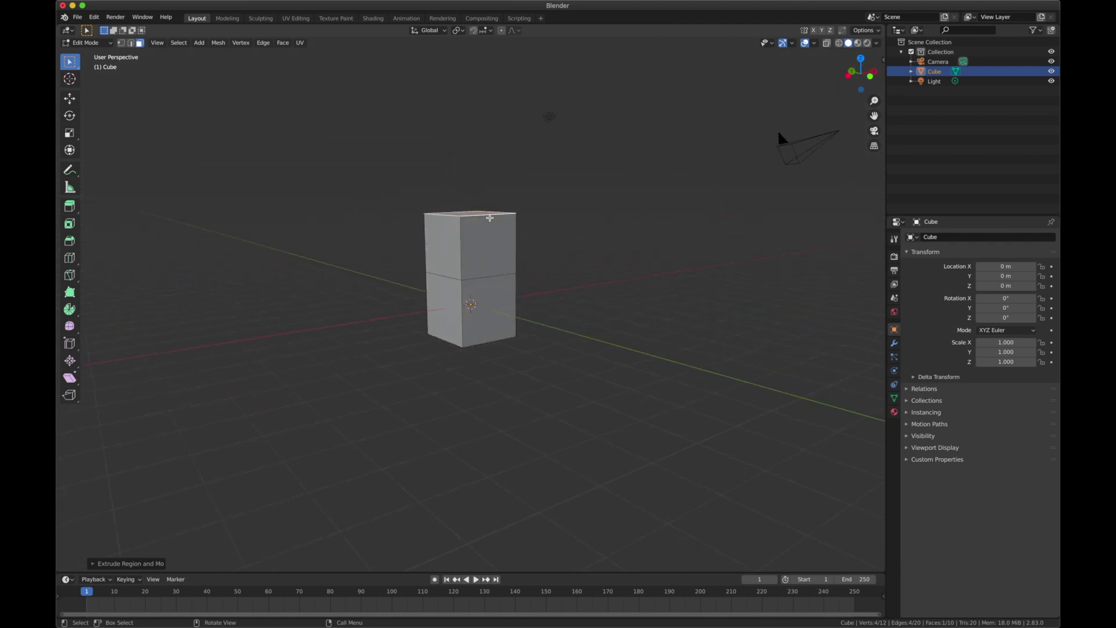
Extrude the two opposite side faces of the torso's upper block and scale them outward along global Y to form arms.
click(489, 236)
scroll(488, 236, left, 5)
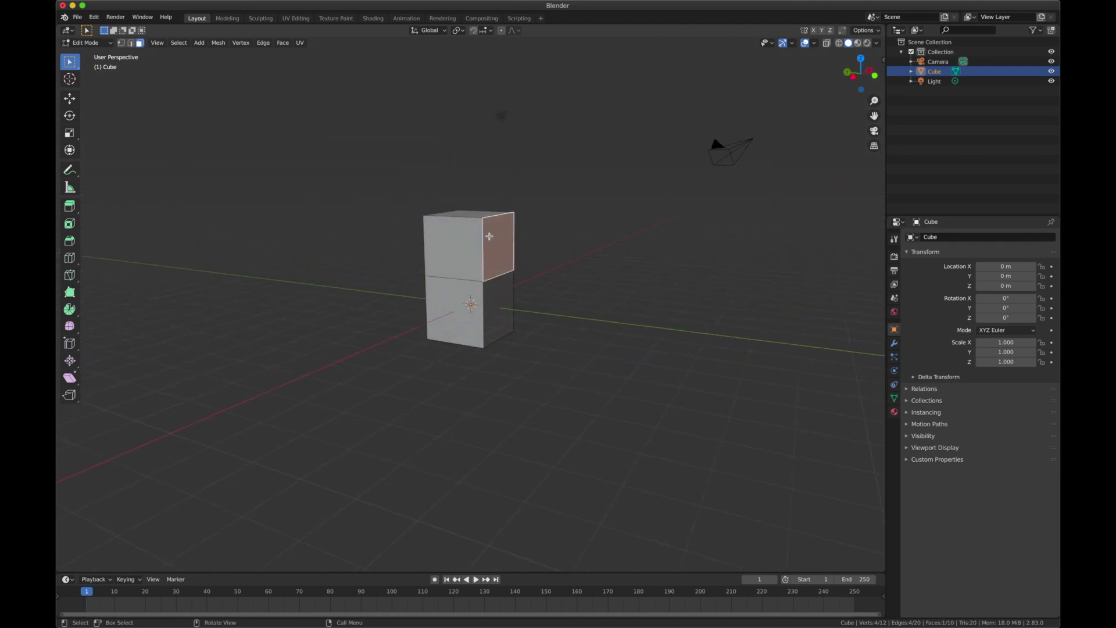
scroll(488, 236, left, 5)
scroll(391, 245, left, 5)
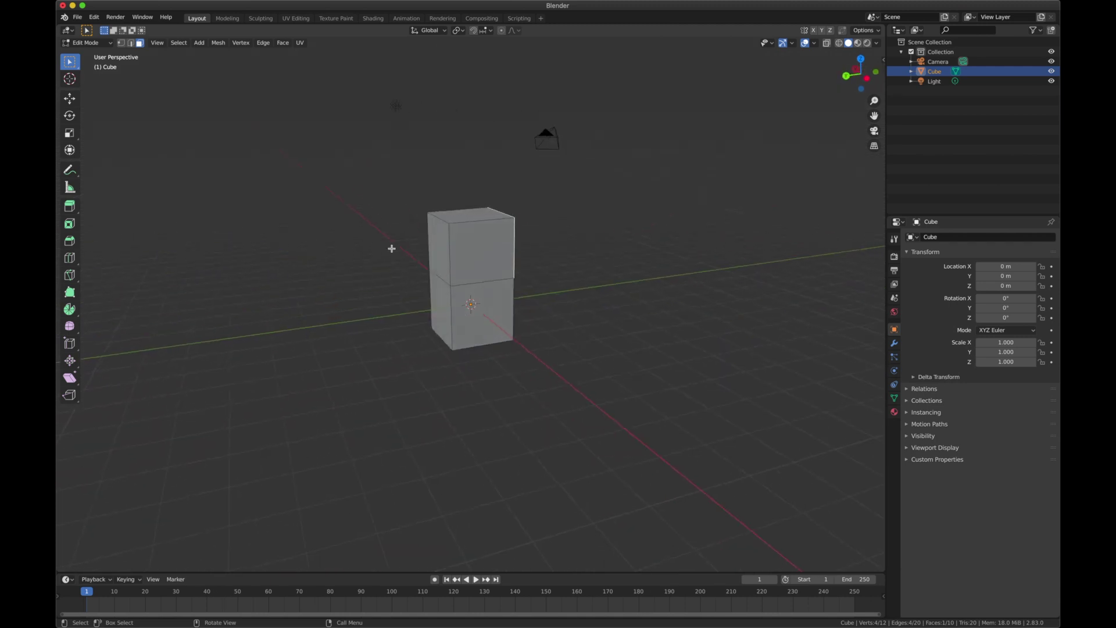
shift+click(440, 240)
scroll(440, 241, right, 5)
key(e)
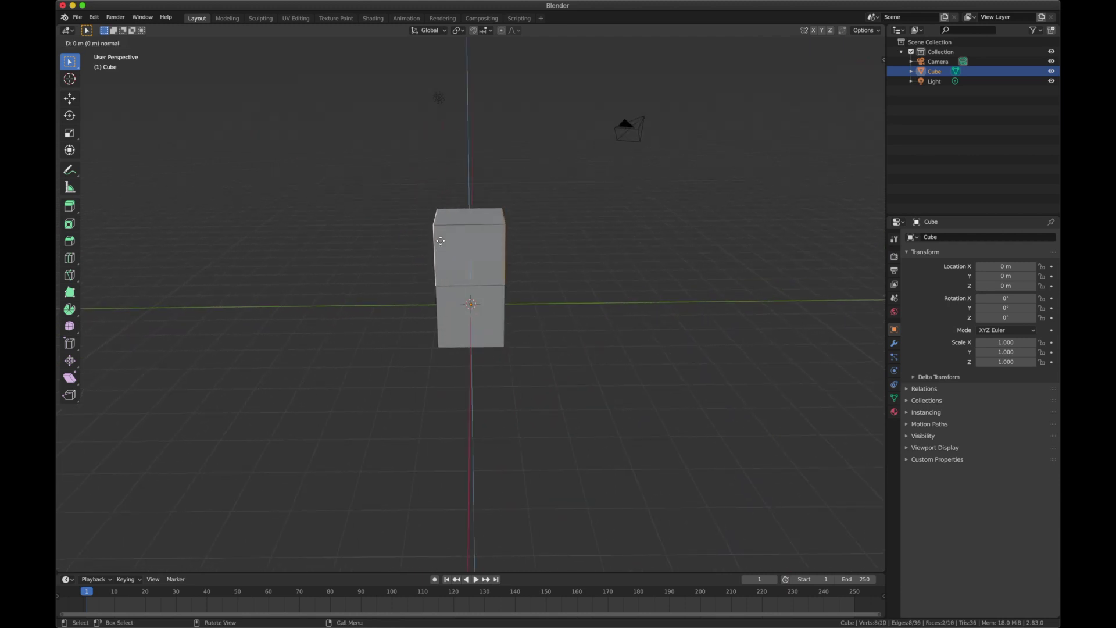
key(s)
key(y)
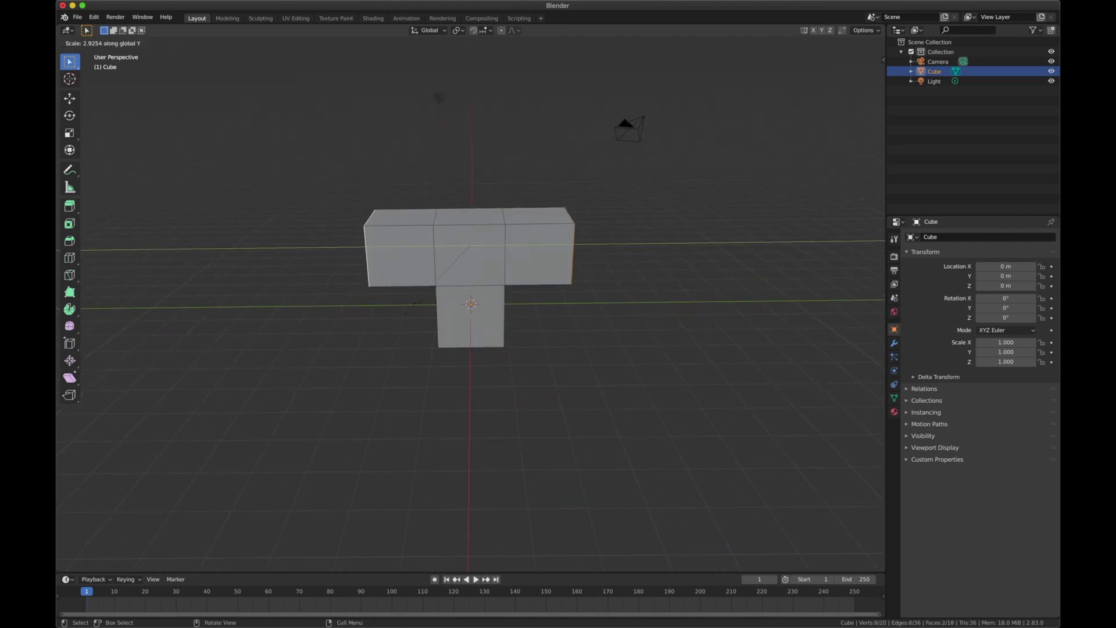
click(411, 304)
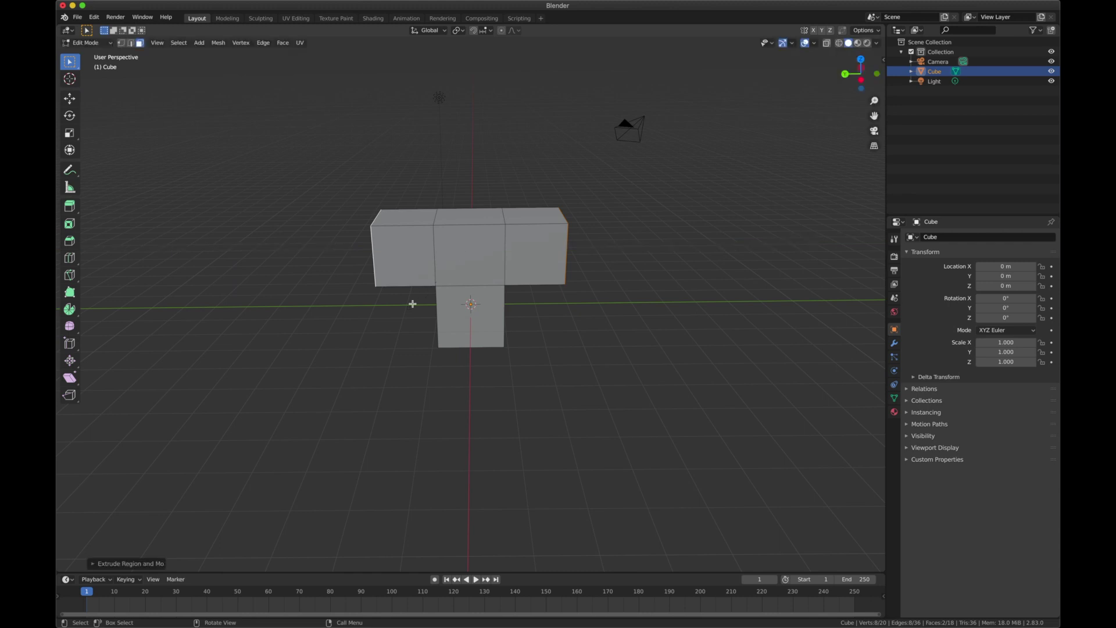
Replace the thick arms with slimmer two-segment arms extruded from inset areas of the torso's upper side faces.
scroll(411, 304, up, 5)
scroll(412, 304, left, 10)
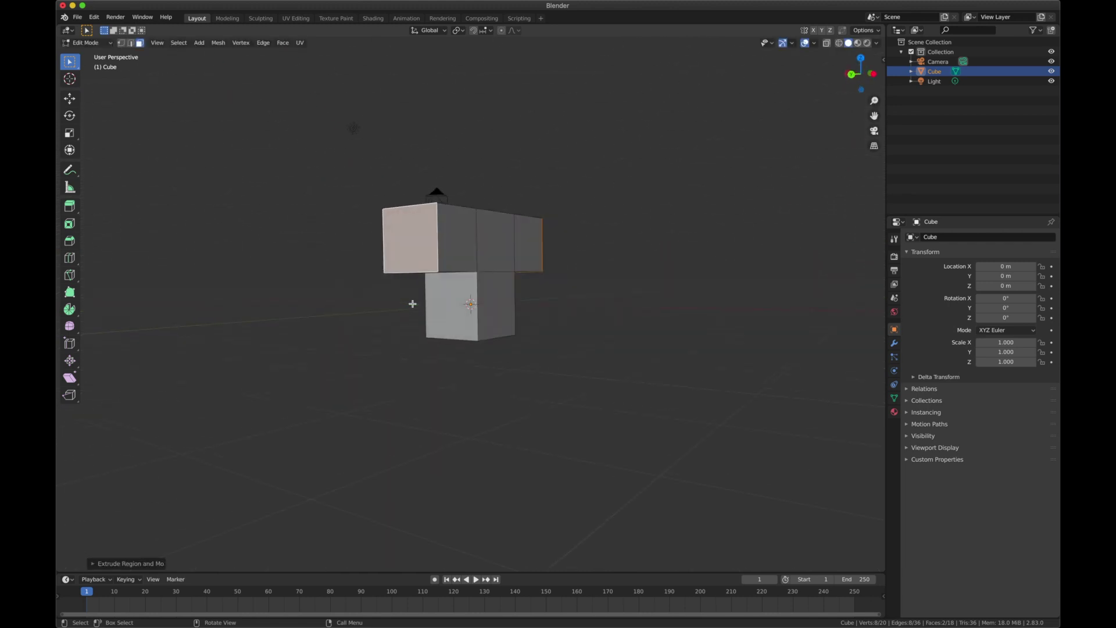
scroll(412, 303, up, 5)
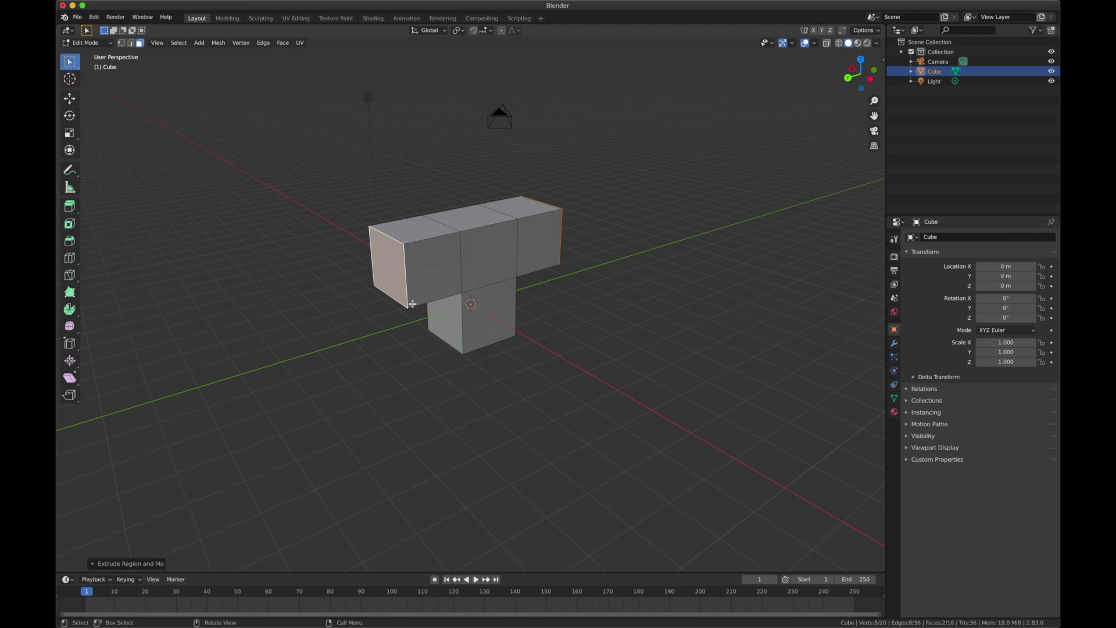
shift+click(425, 271)
shift+click(420, 232)
scroll(419, 232, left, 5)
scroll(419, 232, left, 5)
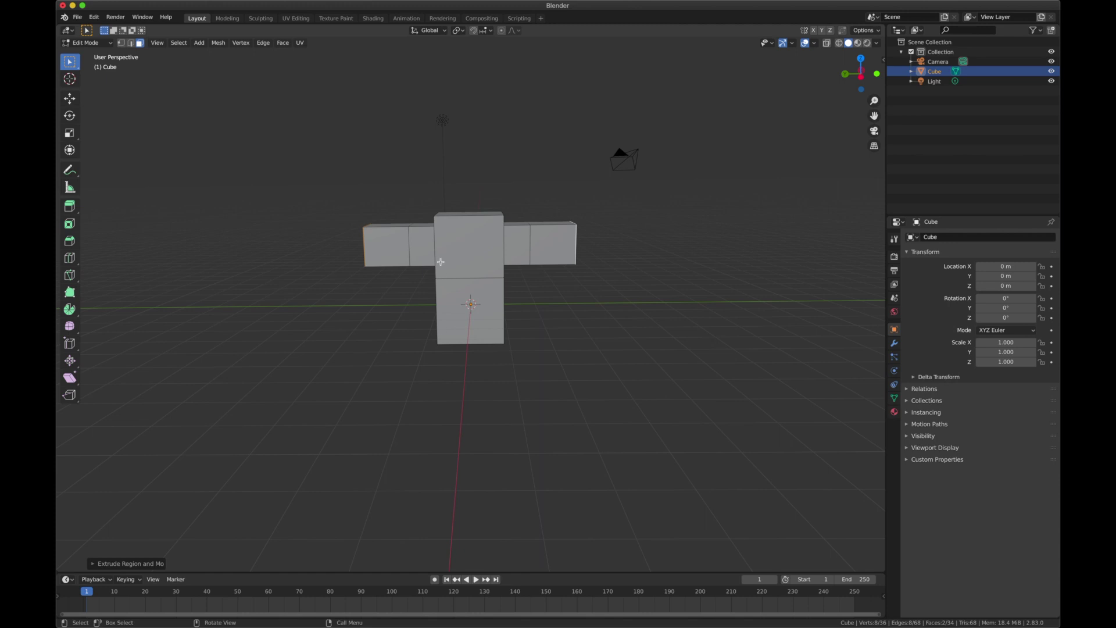
scroll(438, 262, left, 10)
scroll(438, 262, right, 10)
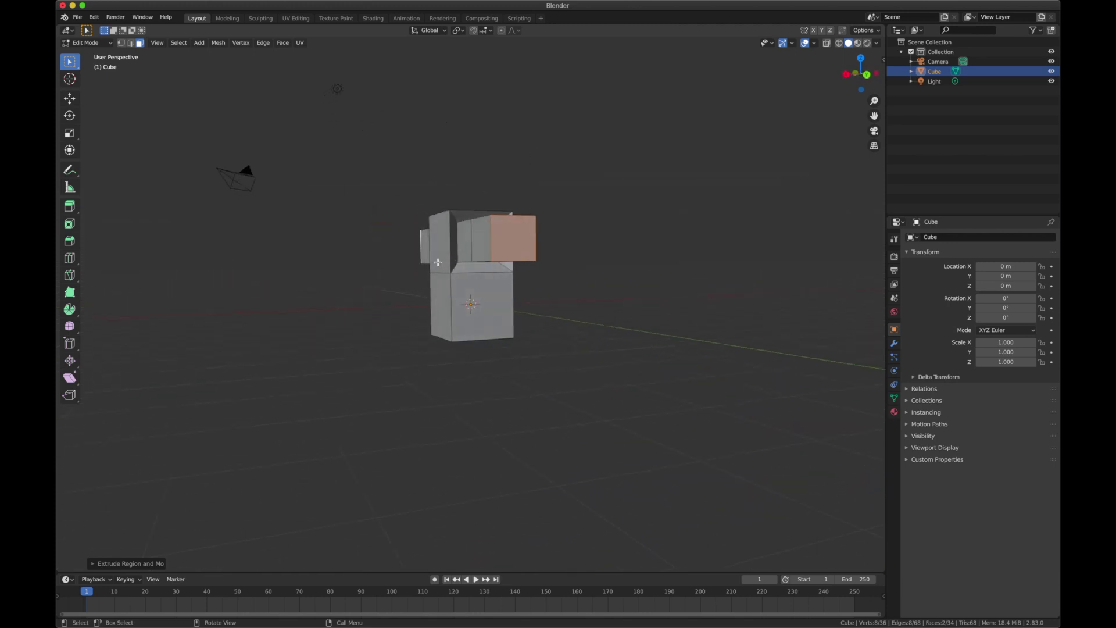
scroll(438, 262, right, 10)
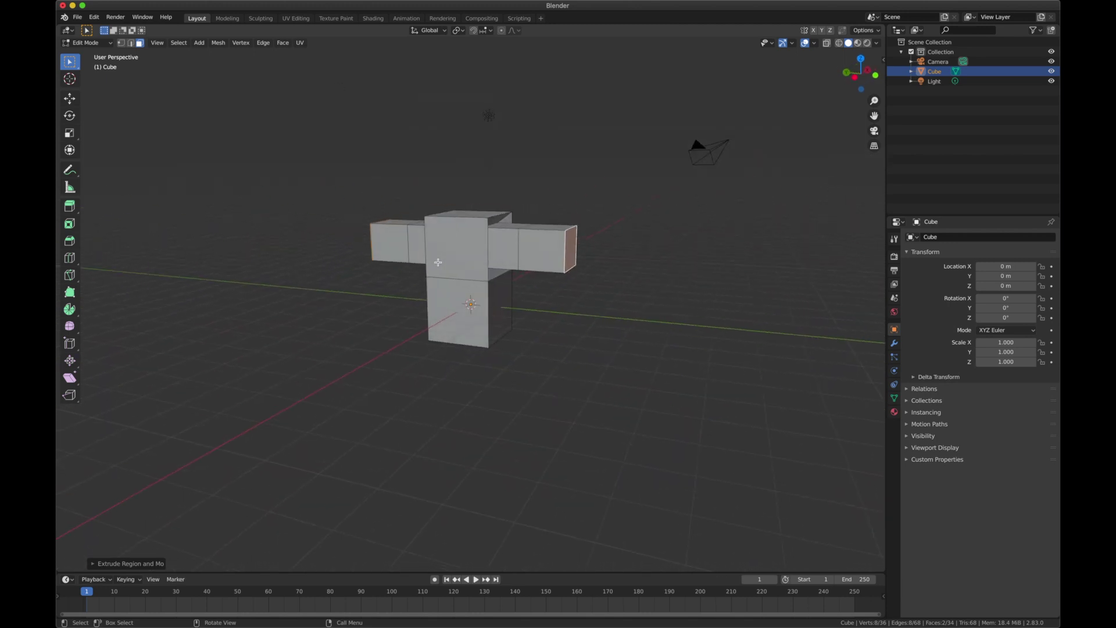
Return to Object Mode and apply a Subdivision Surface modifier to the body with render and viewport subdivisions set to 6.
key(Tab)
click(895, 343)
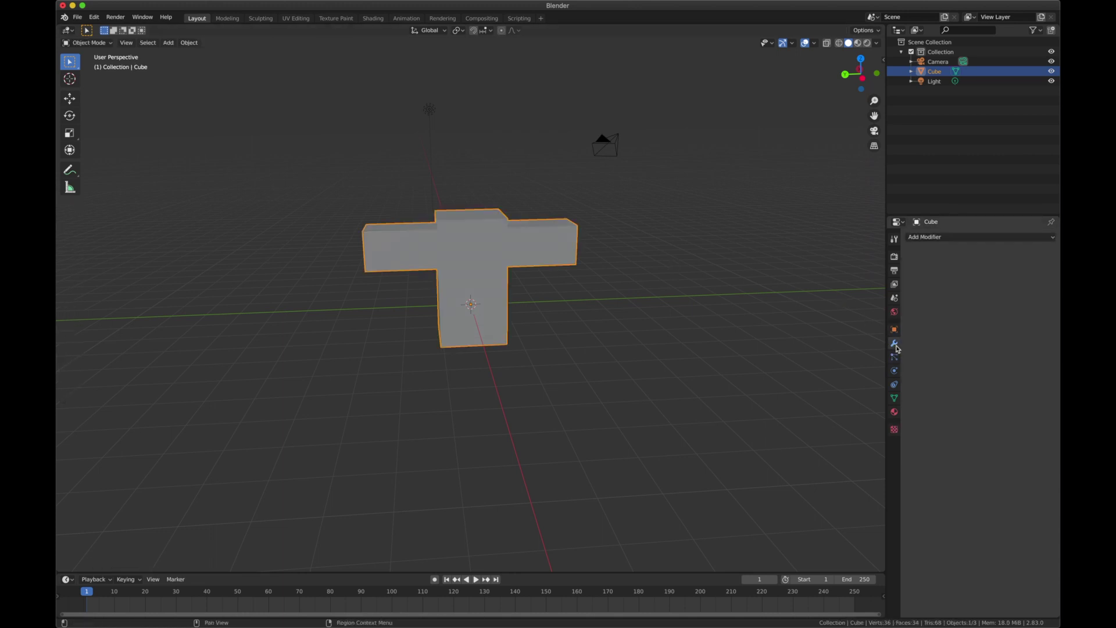
click(957, 239)
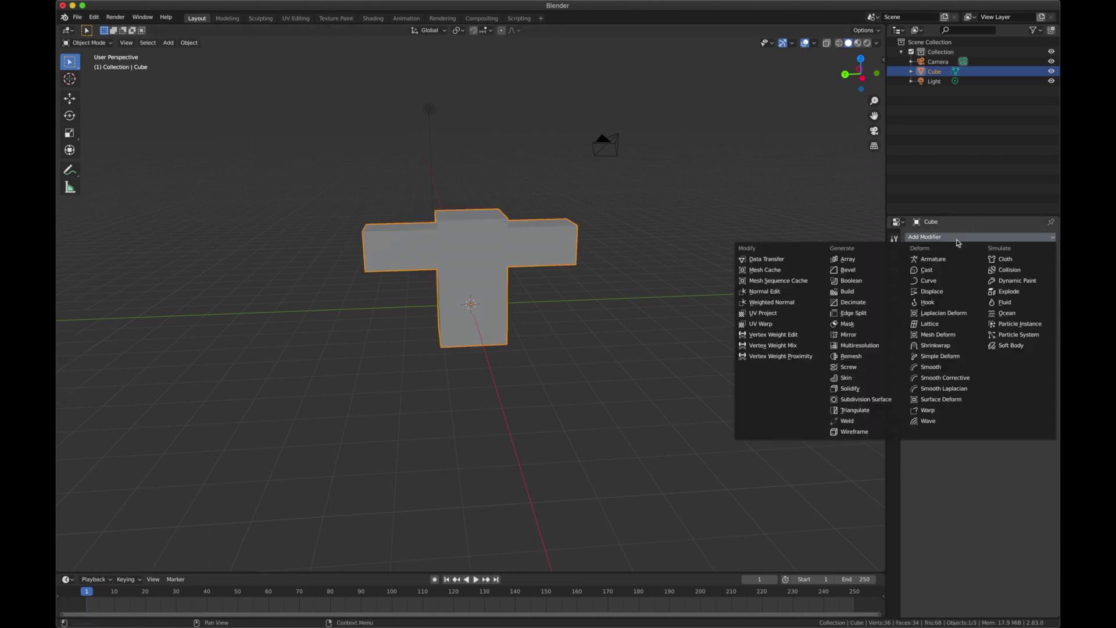
click(860, 400)
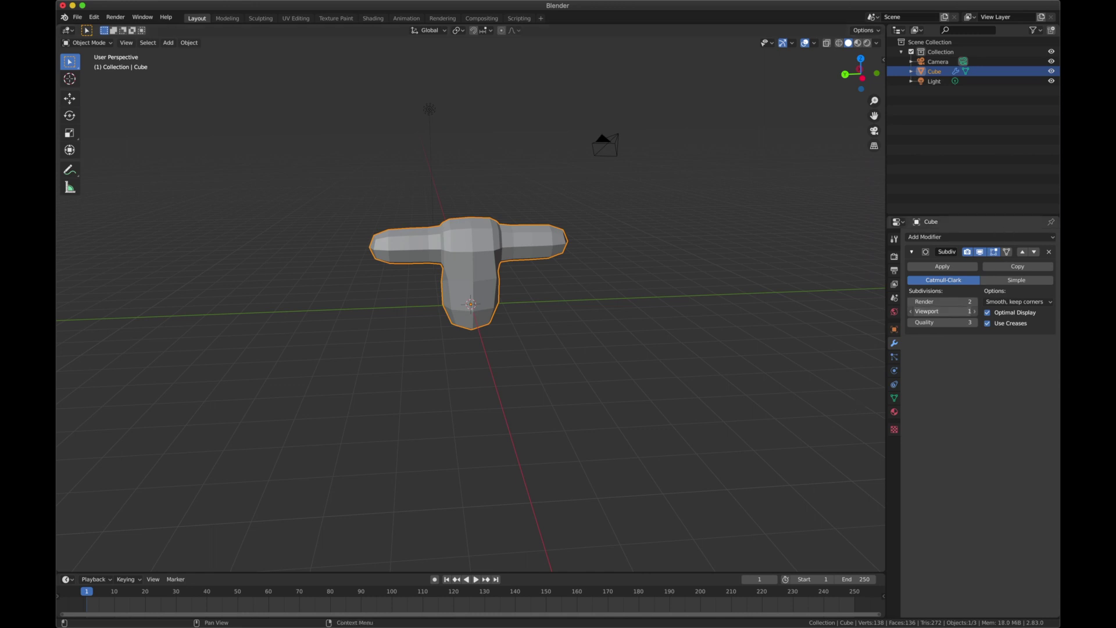
drag(949, 312, 977, 312)
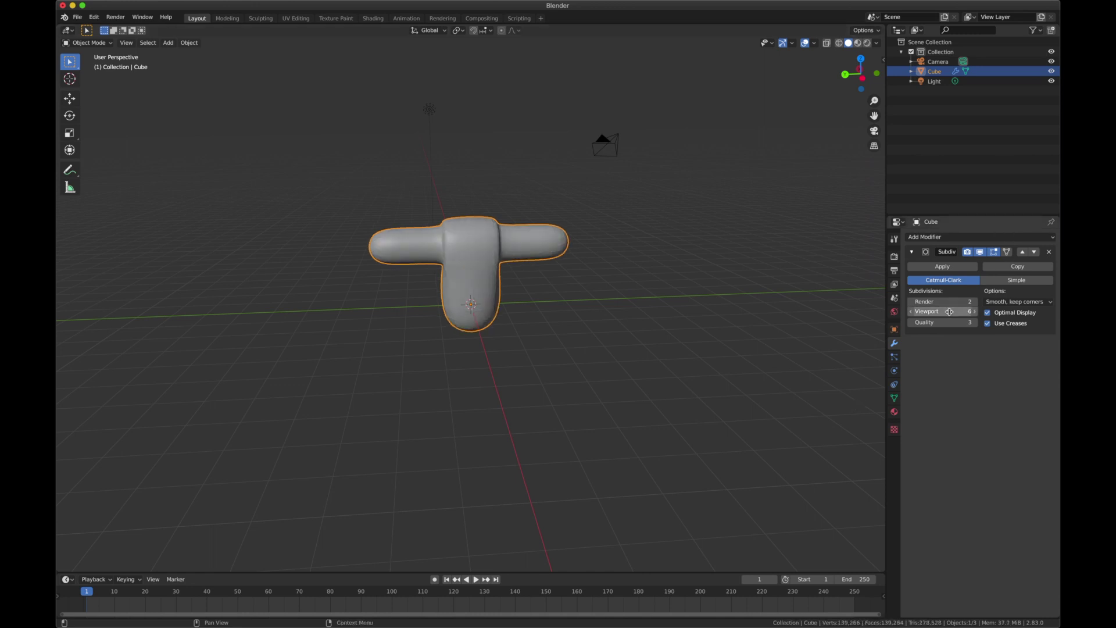
click(942, 266)
scroll(565, 261, right, 5)
scroll(565, 261, left, 5)
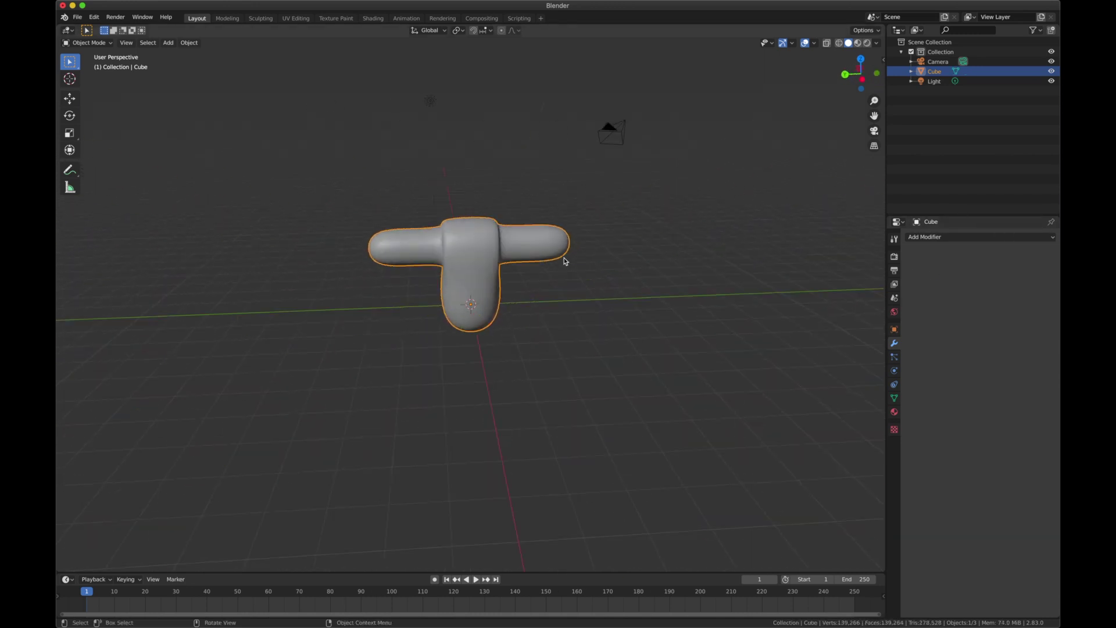
scroll(565, 261, down, 3)
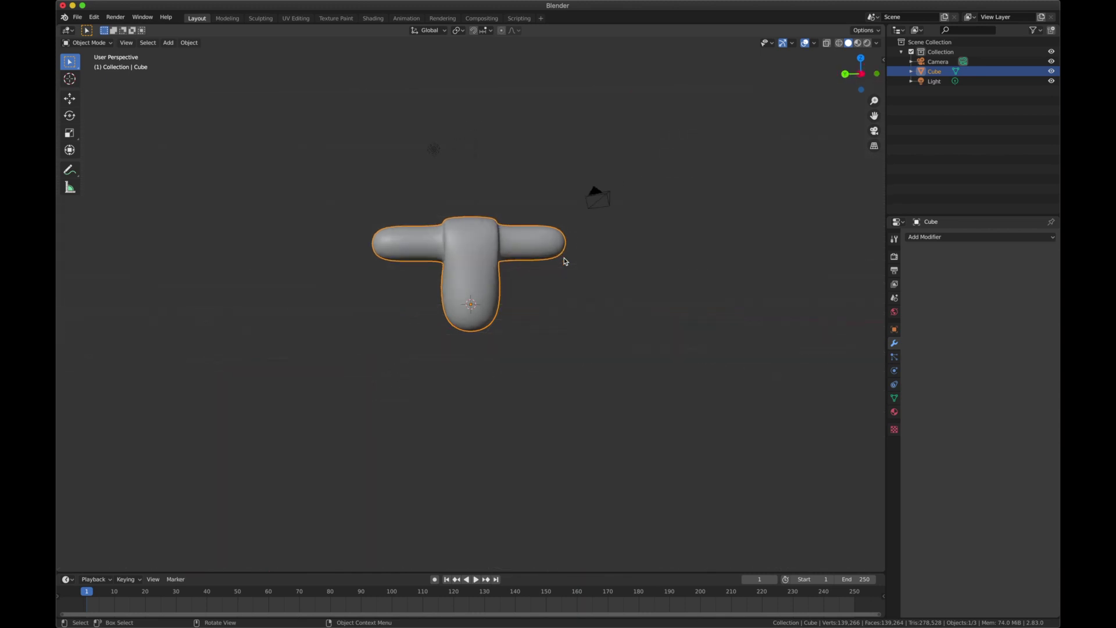
scroll(563, 261, down, 6)
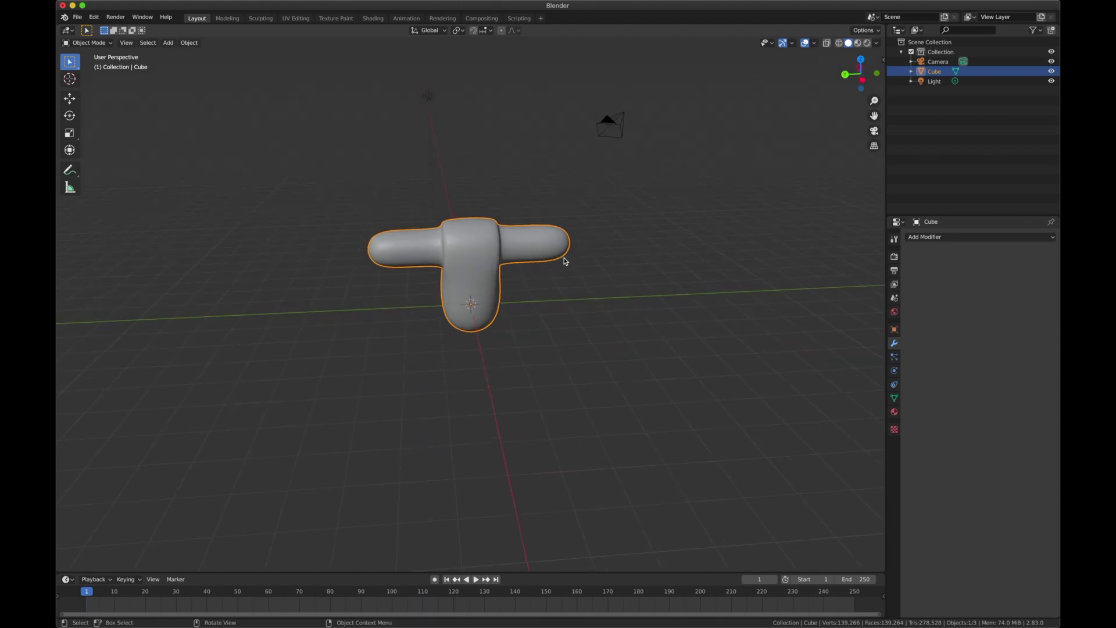
key(shift+a)
mouse_move(565, 261)
click(580, 197)
Switch to the web browser and search for images of "clothing template cutout" in a new tab.
key(ctrl+Right)
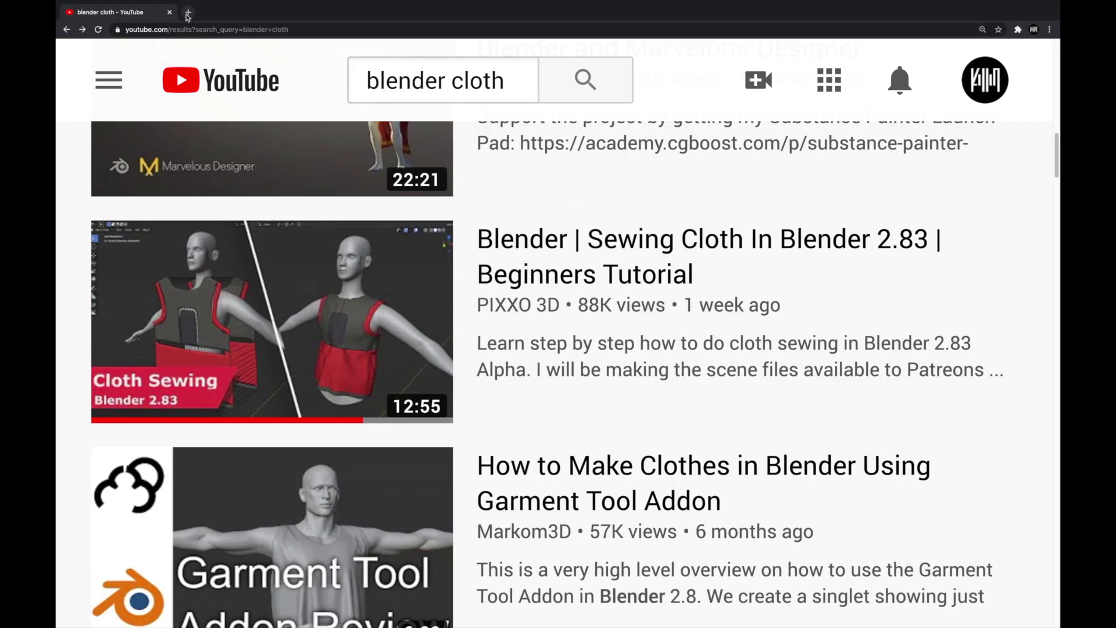
click(188, 12)
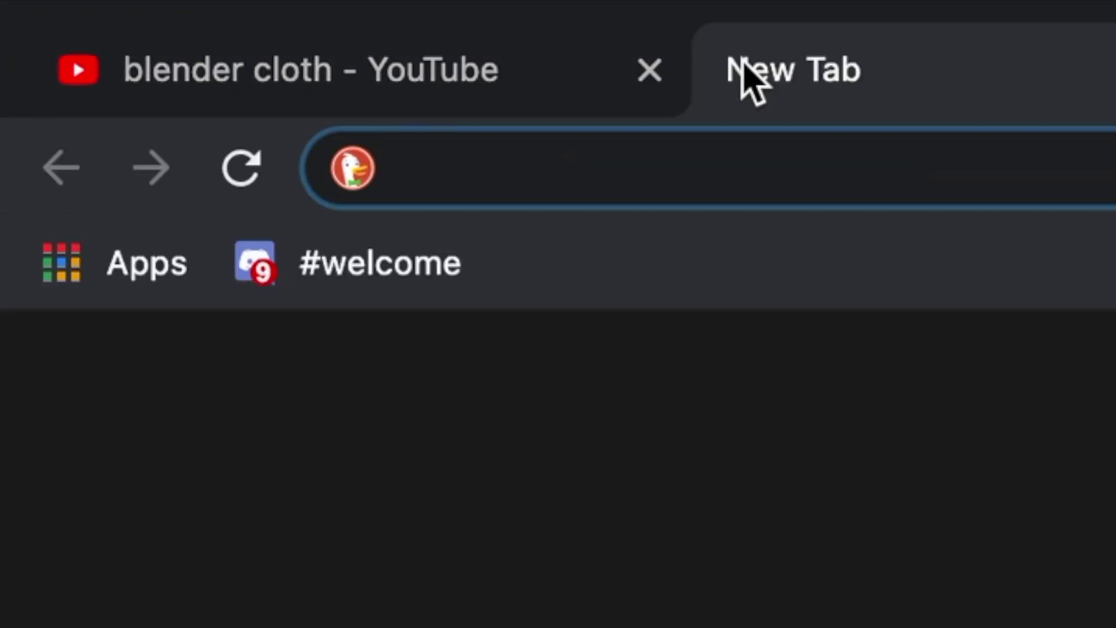
text(c)
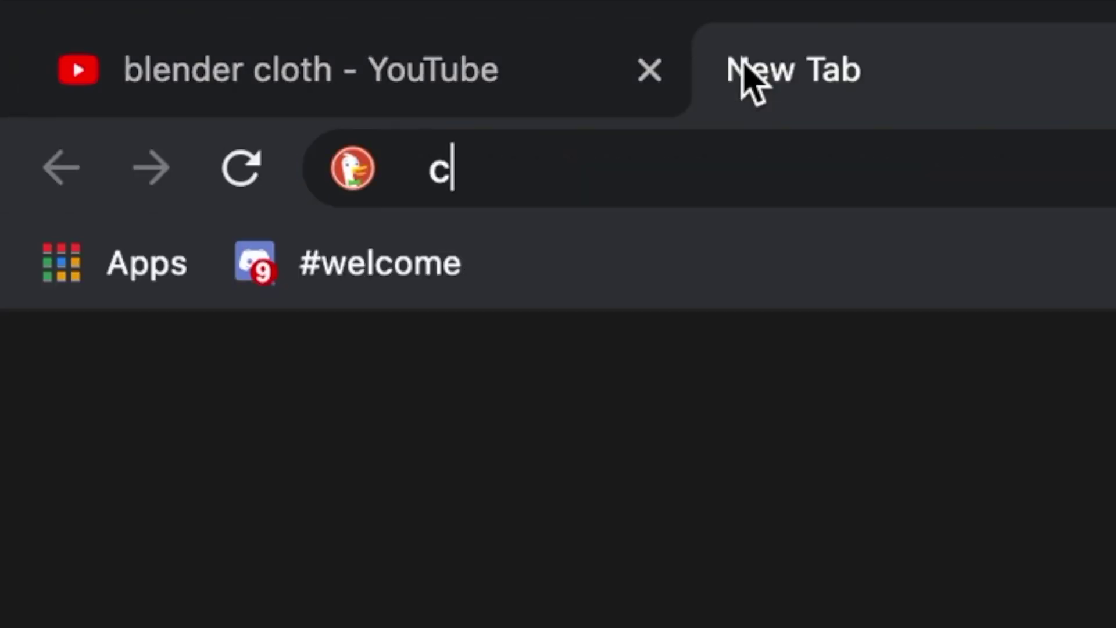
text(lothing template cut)
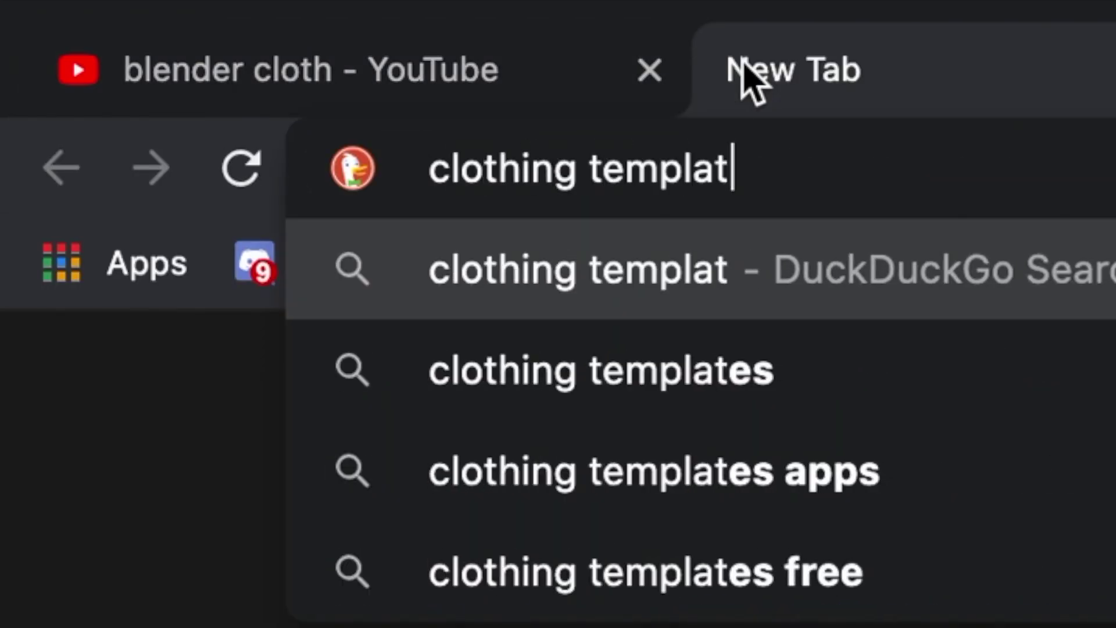
text(out)
key(Return)
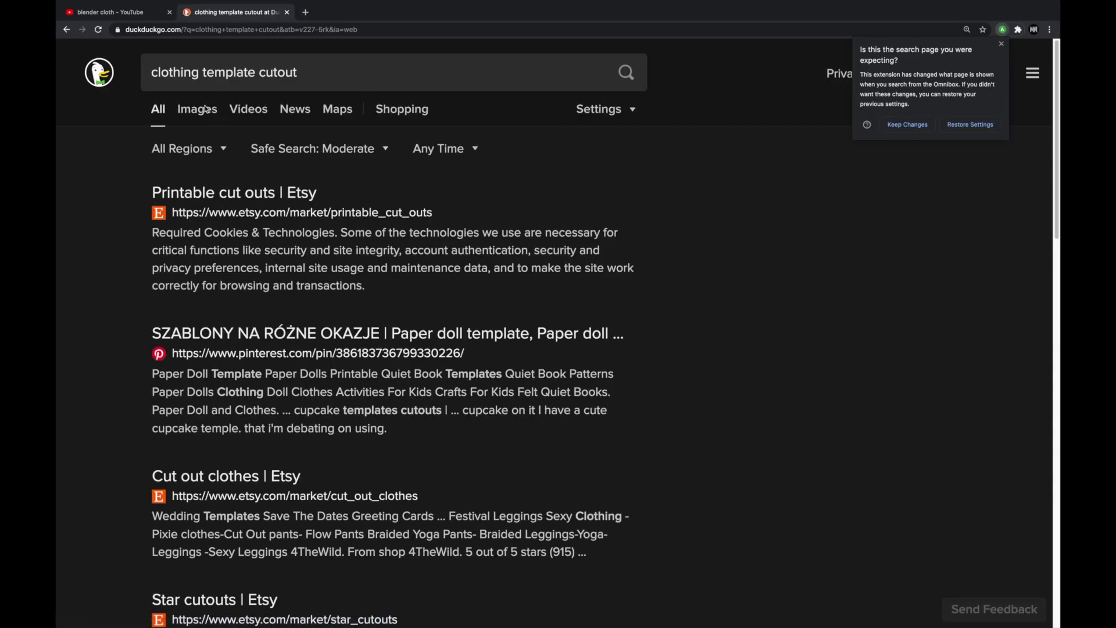
click(204, 109)
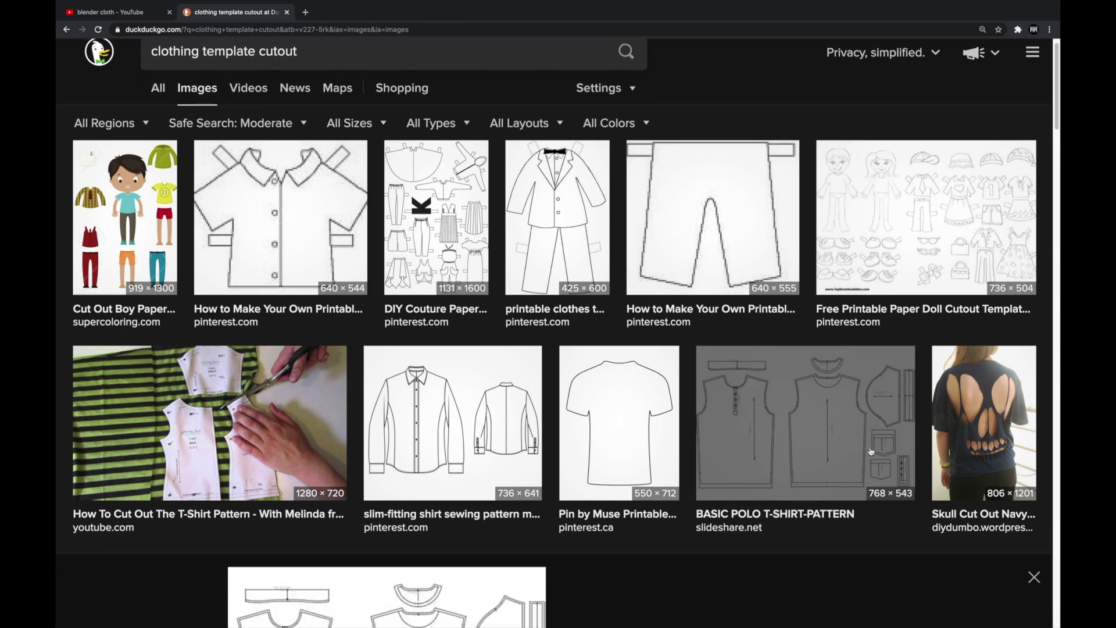
Preview the basic polo T-shirt pattern and the shirt dress sewing pattern images, and switch back to Blender.
click(872, 451)
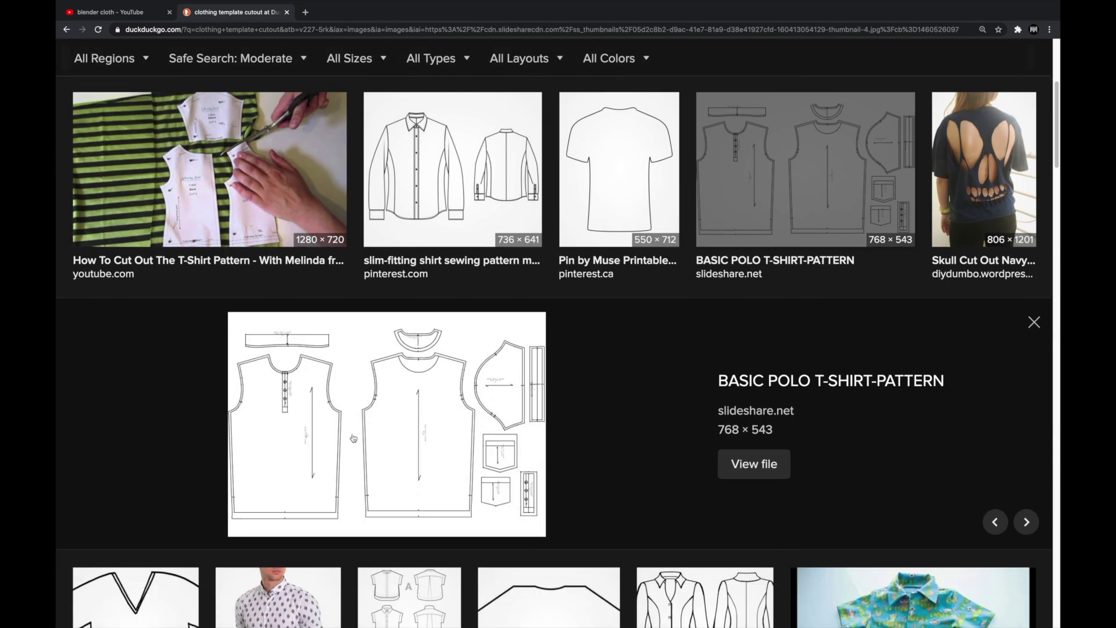
scroll(353, 438, down, 7)
click(712, 254)
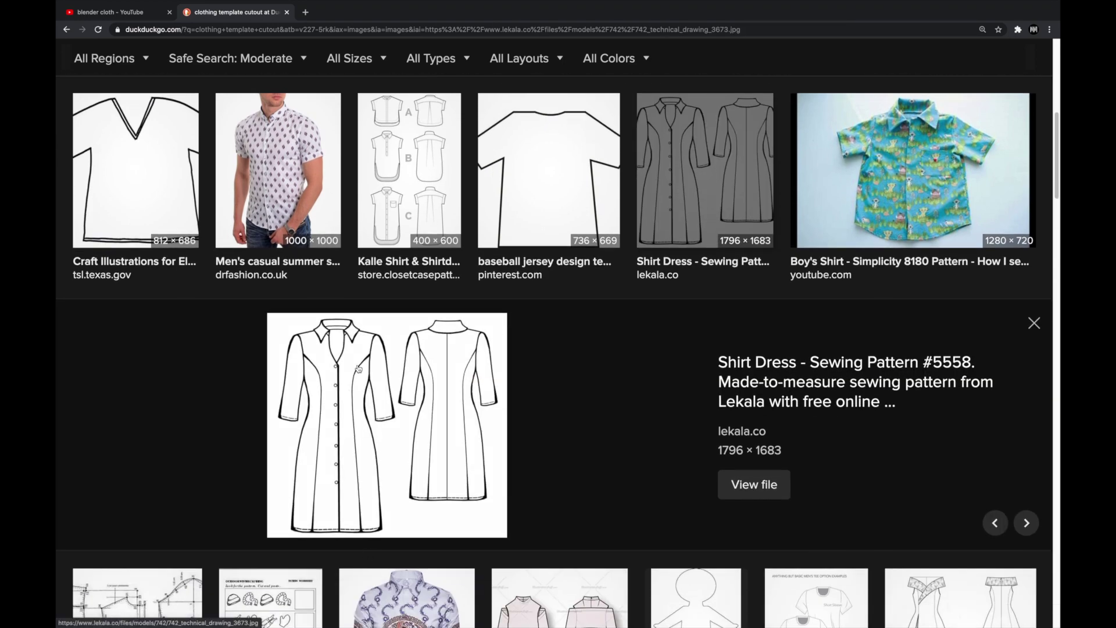
key(ctrl+Left)
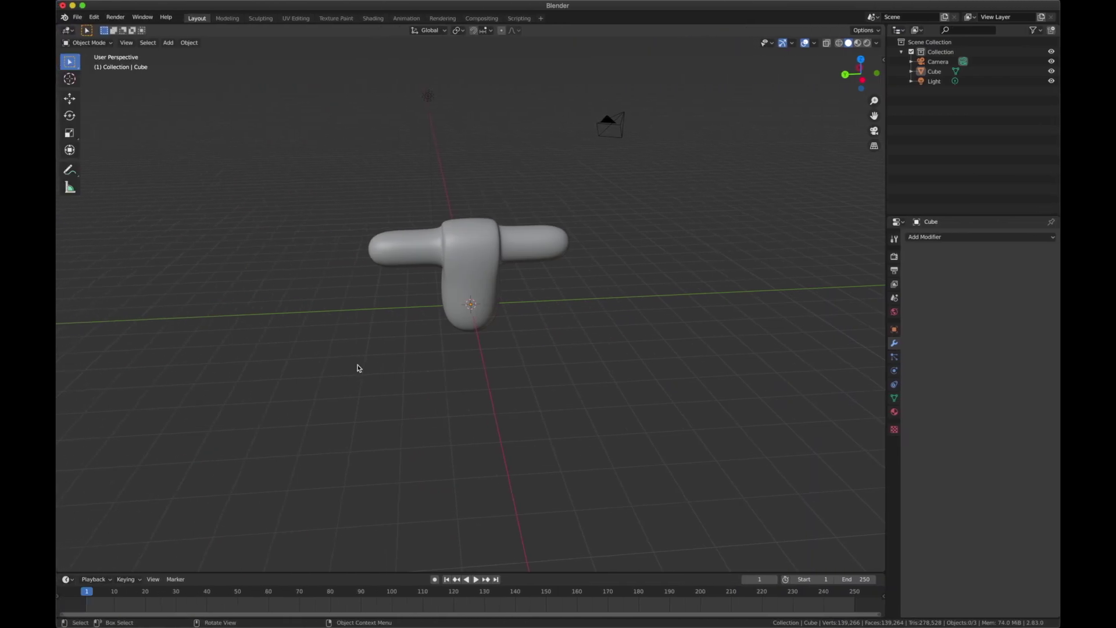
key(shift+a)
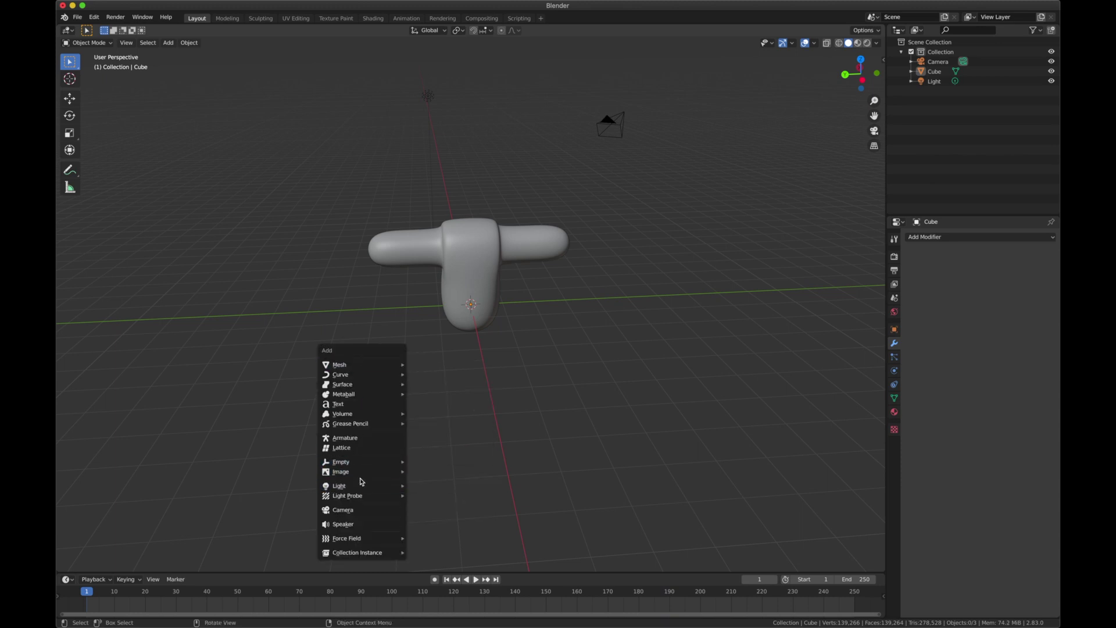
mouse_move(360, 471)
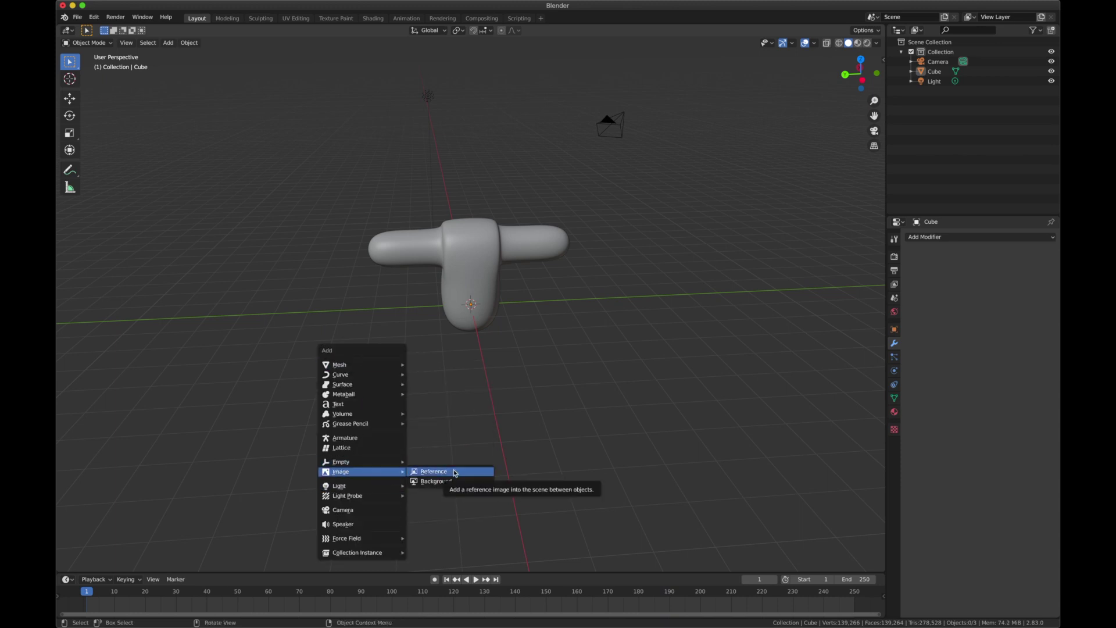
click(862, 86)
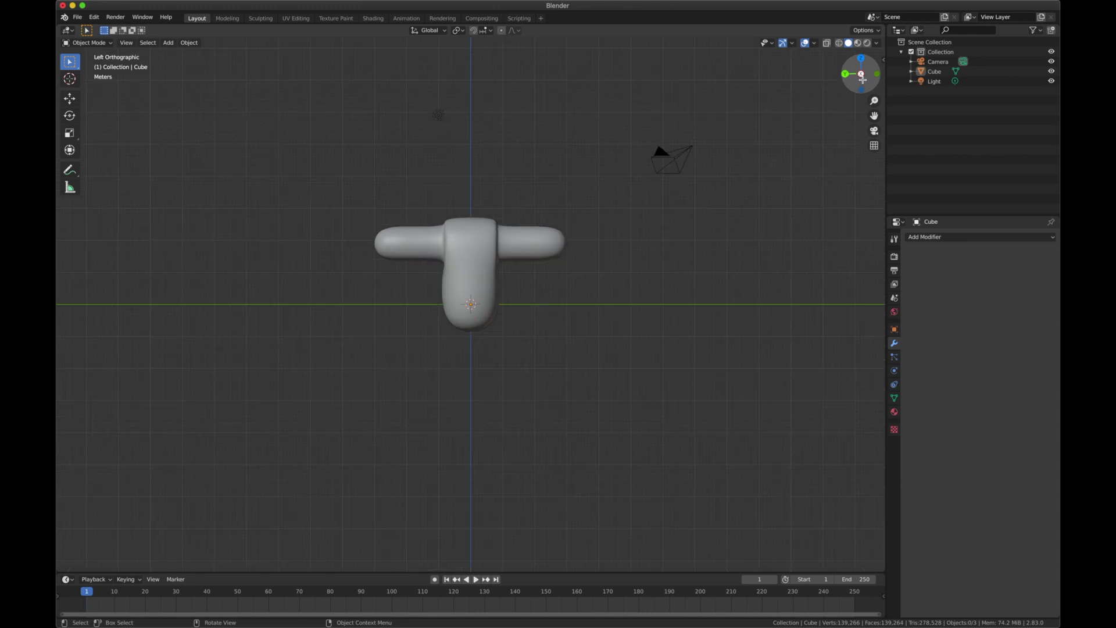
key(shift+a)
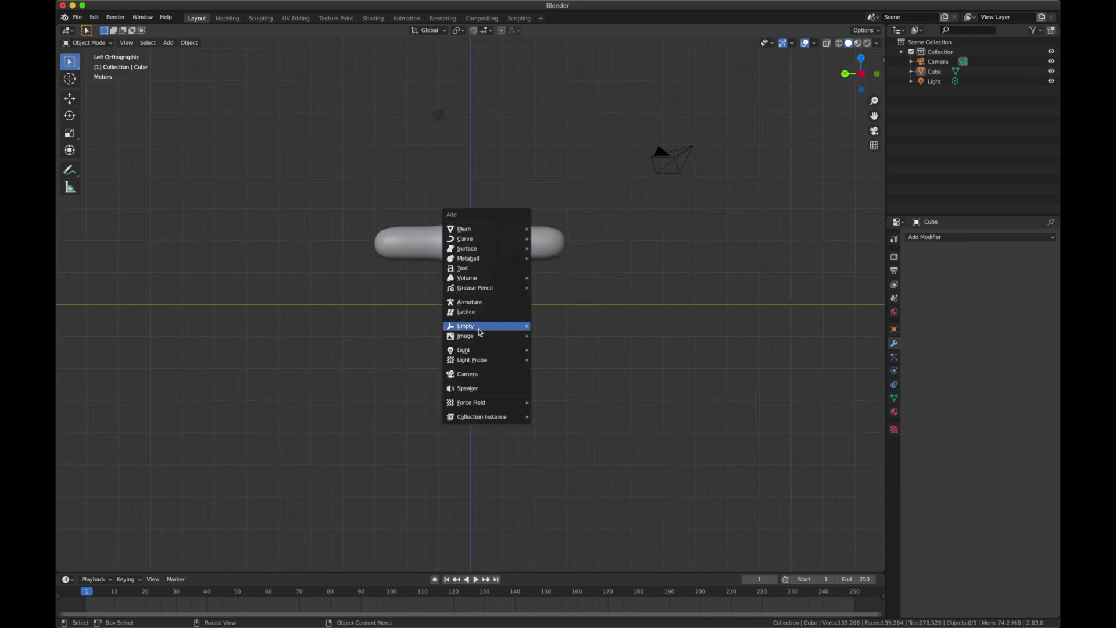
mouse_move(488, 336)
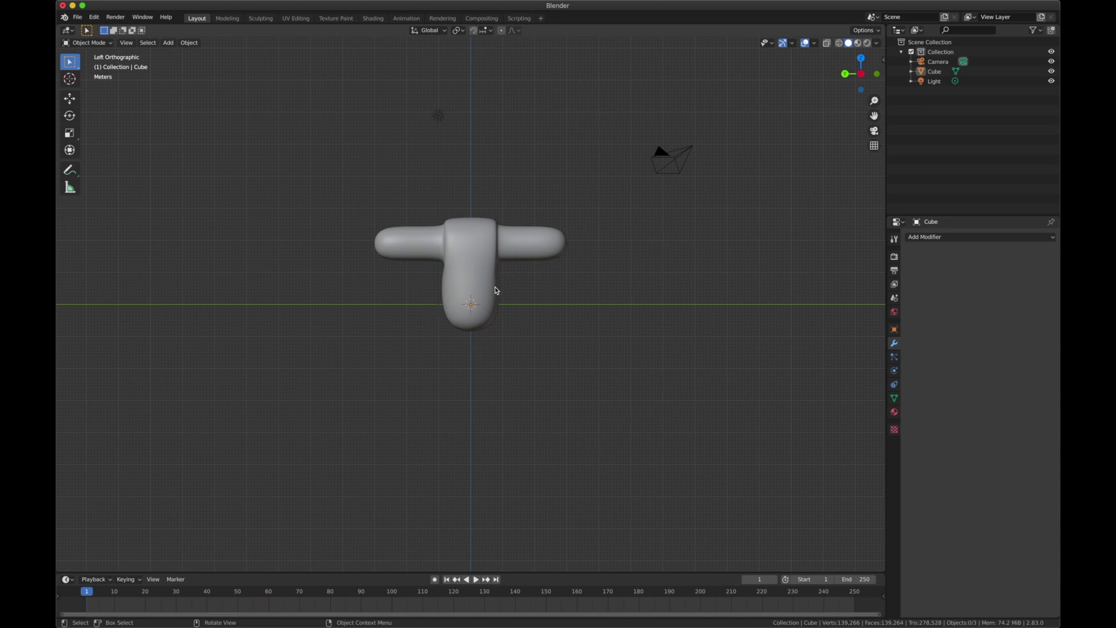
Add a plane mesh and rotate it 90 degrees about the global Y axis so it stands upright.
key(shift)
key(shift+a)
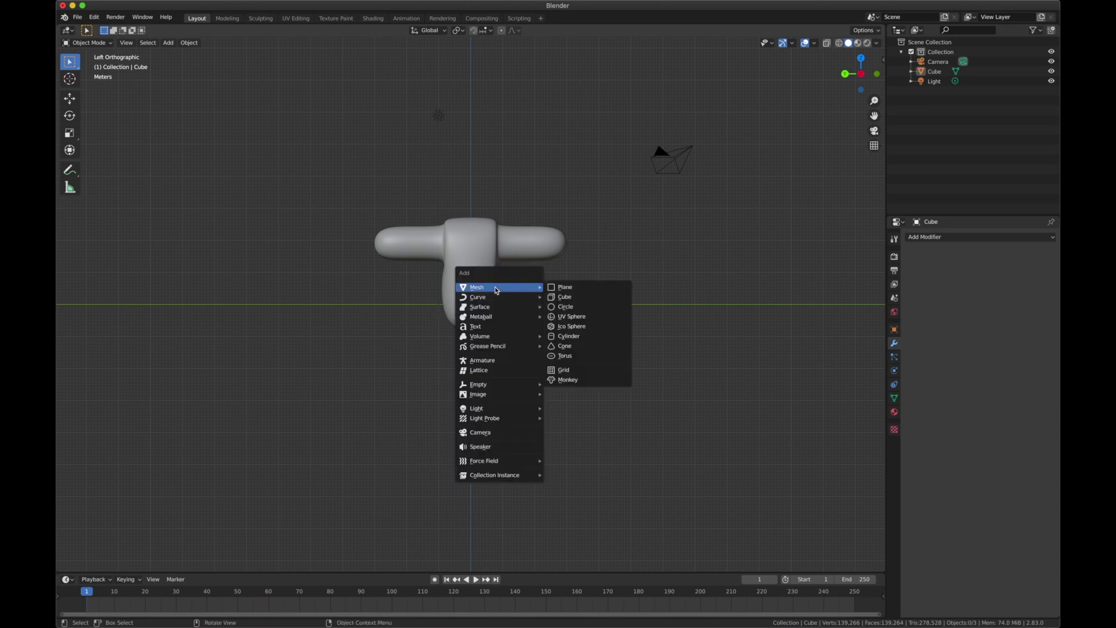
click(562, 289)
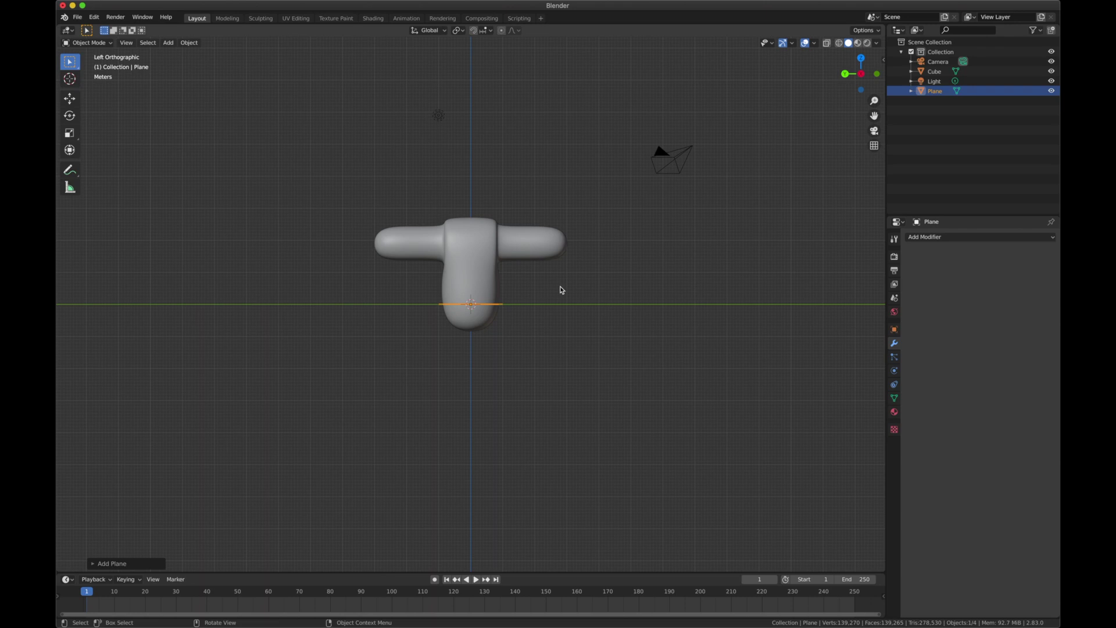
key(r)
key(y)
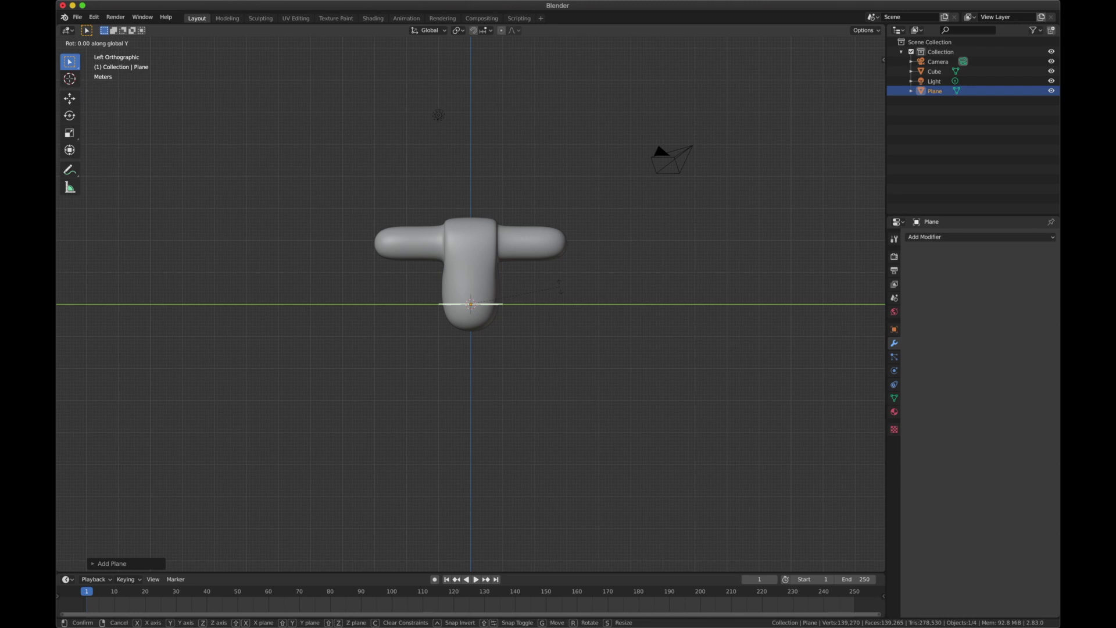
text(90)
key(Return)
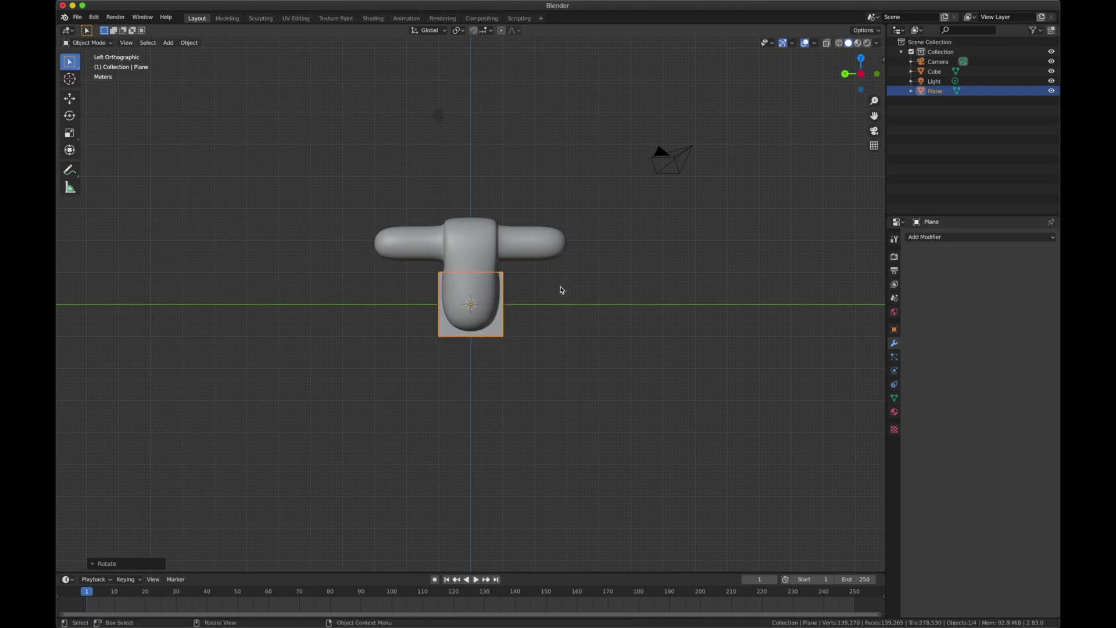
Move the upright plane along the X axis so it stands just clear of the front of the torso.
key(g)
key(x)
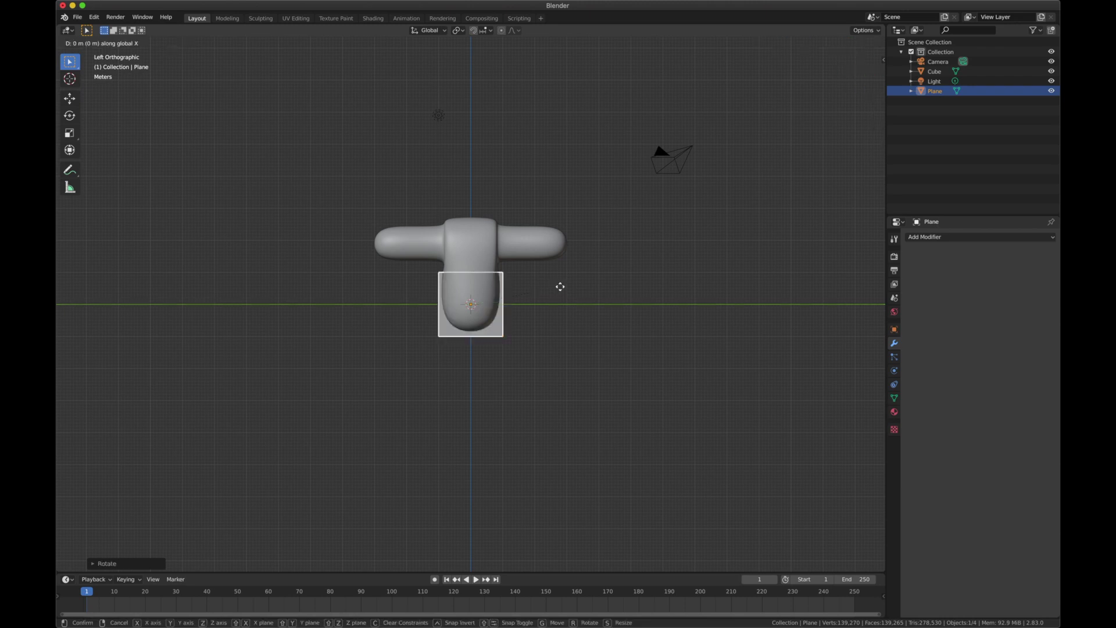
click(554, 246)
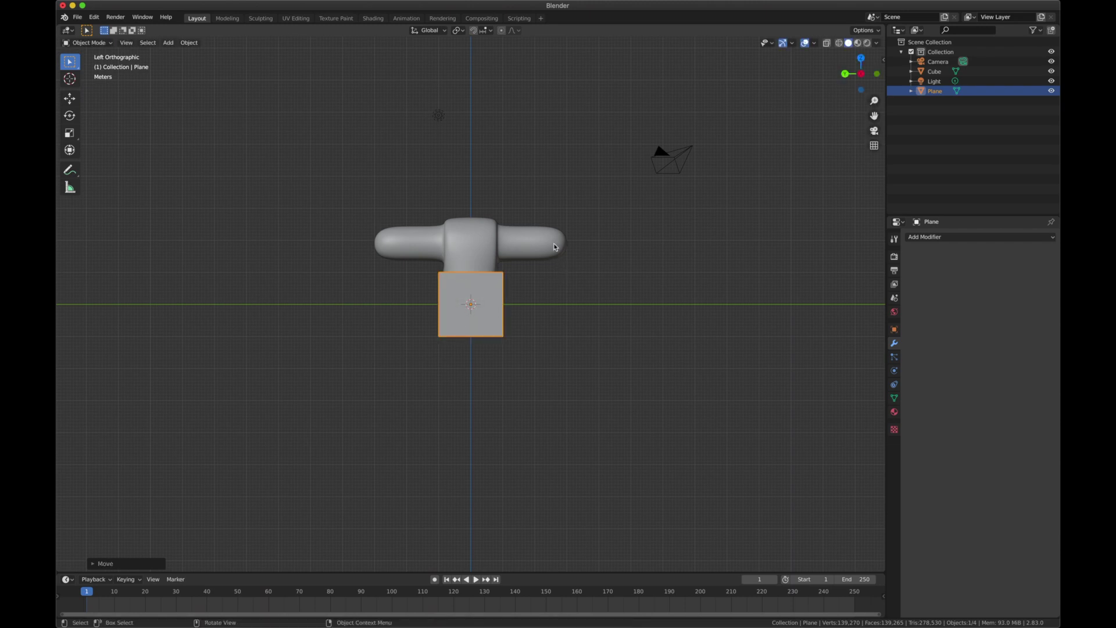
scroll(554, 244, right, 10)
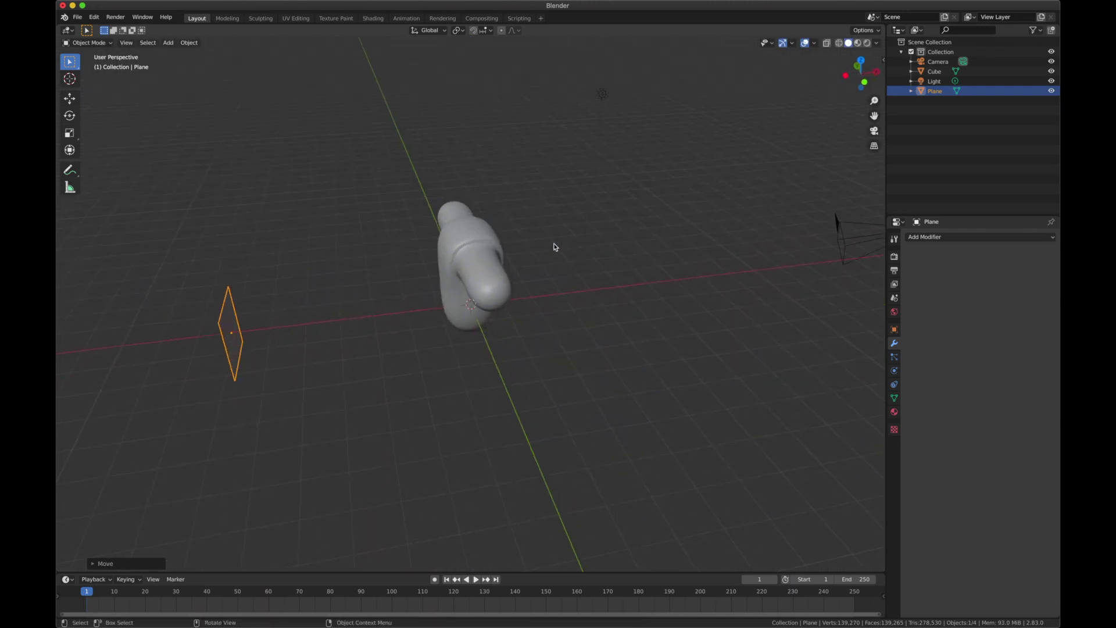
key(g)
key(x)
click(738, 226)
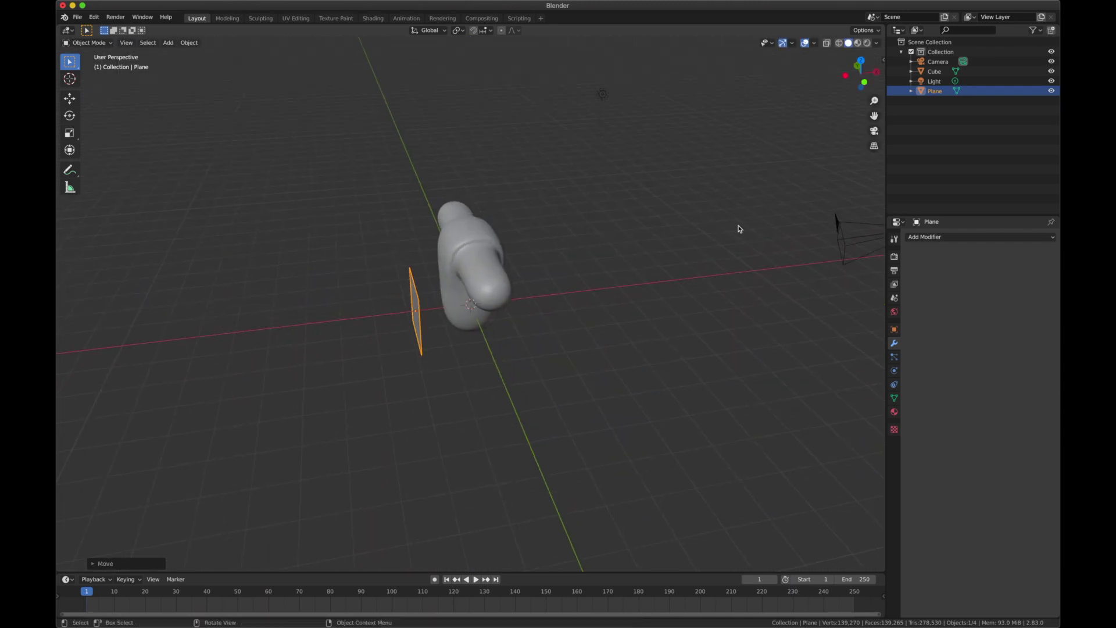
scroll(738, 226, left, 10)
Extrude the plane's upper edge about 1.8 m along Z, up to the top of the torso.
key(Tab)
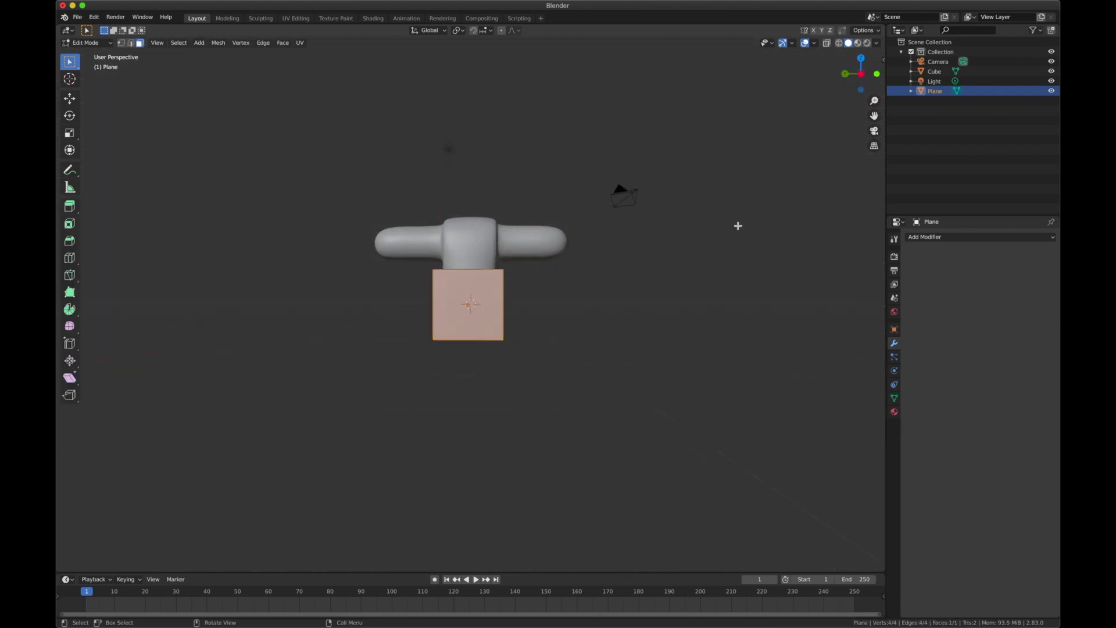
key(2)
click(484, 269)
scroll(494, 276, up, 5)
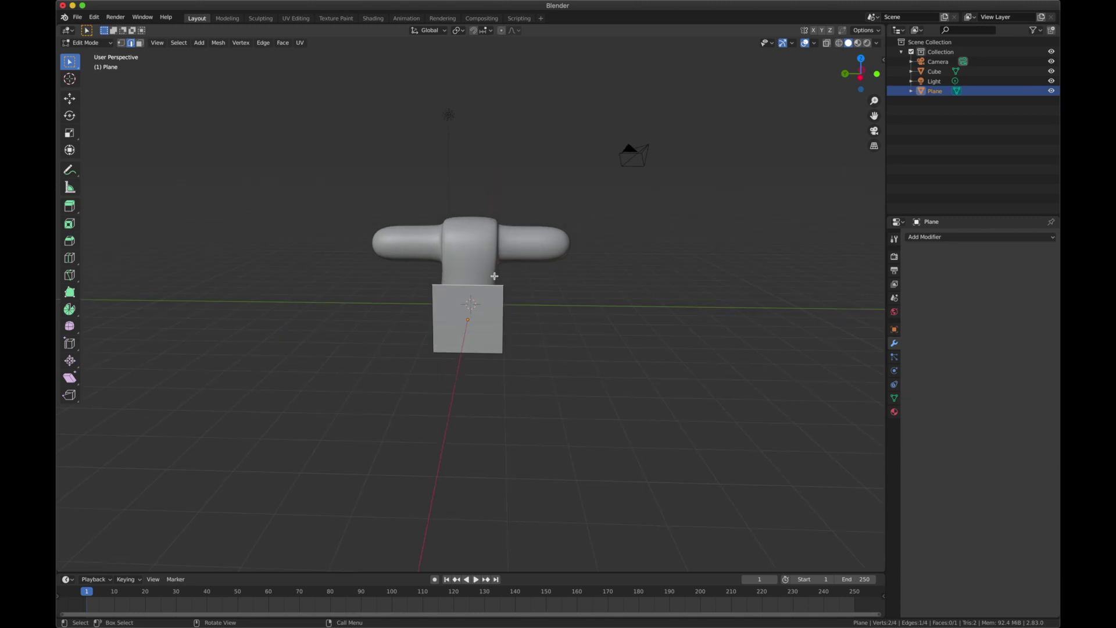
key(e)
key(z)
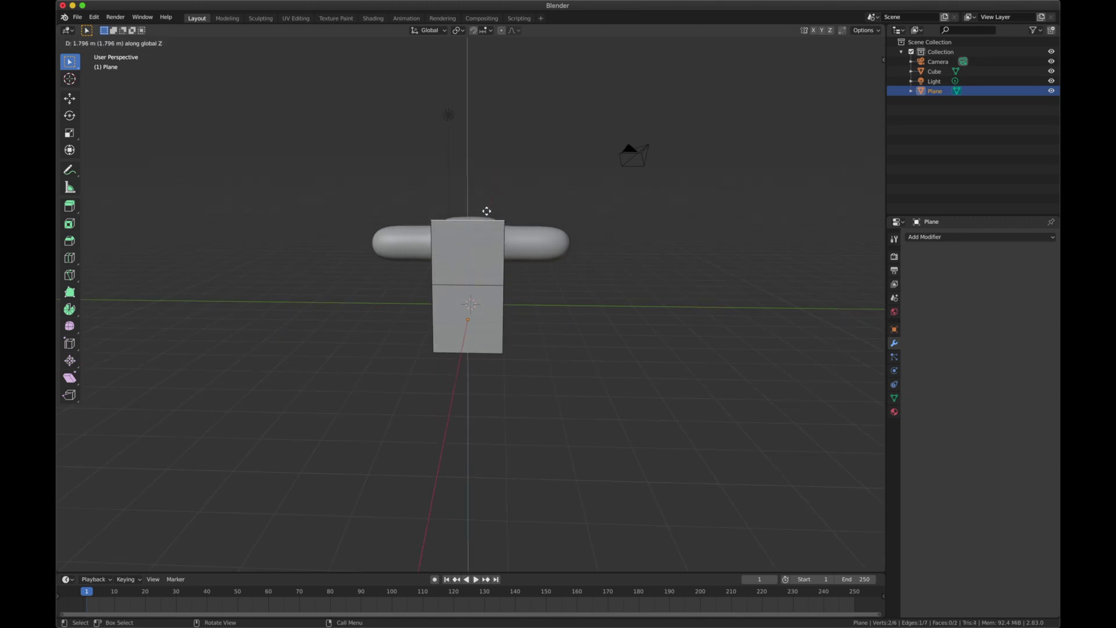
click(487, 208)
Add a vertical loop cut down the panel's centre and a horizontal loop cut midway through its upper and lower halves, and clear the selection.
key(ctrl+r)
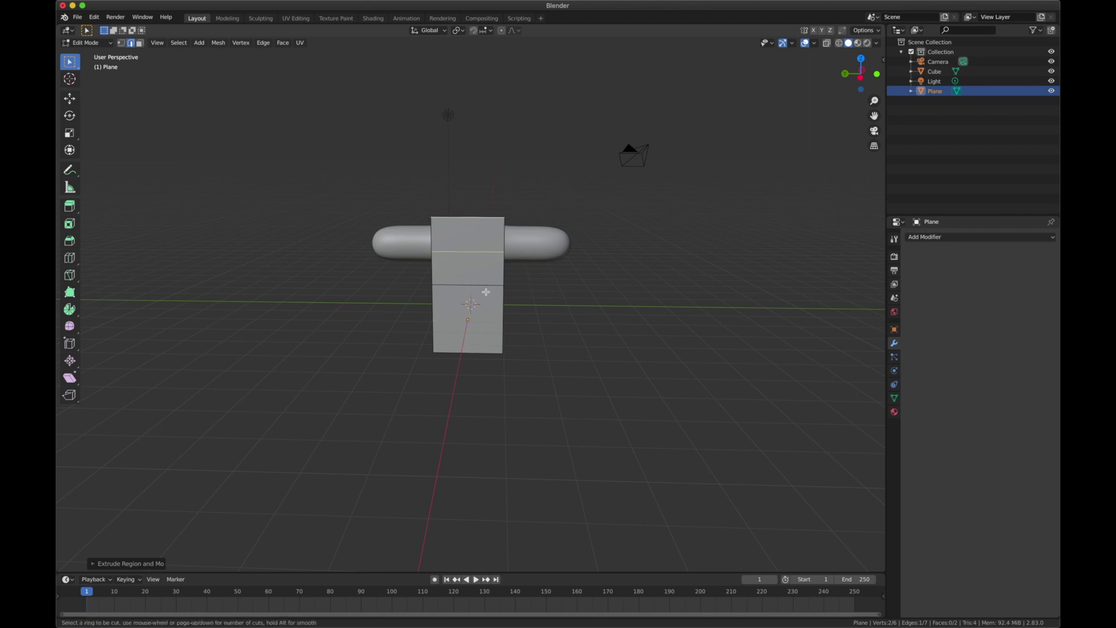
click(470, 302)
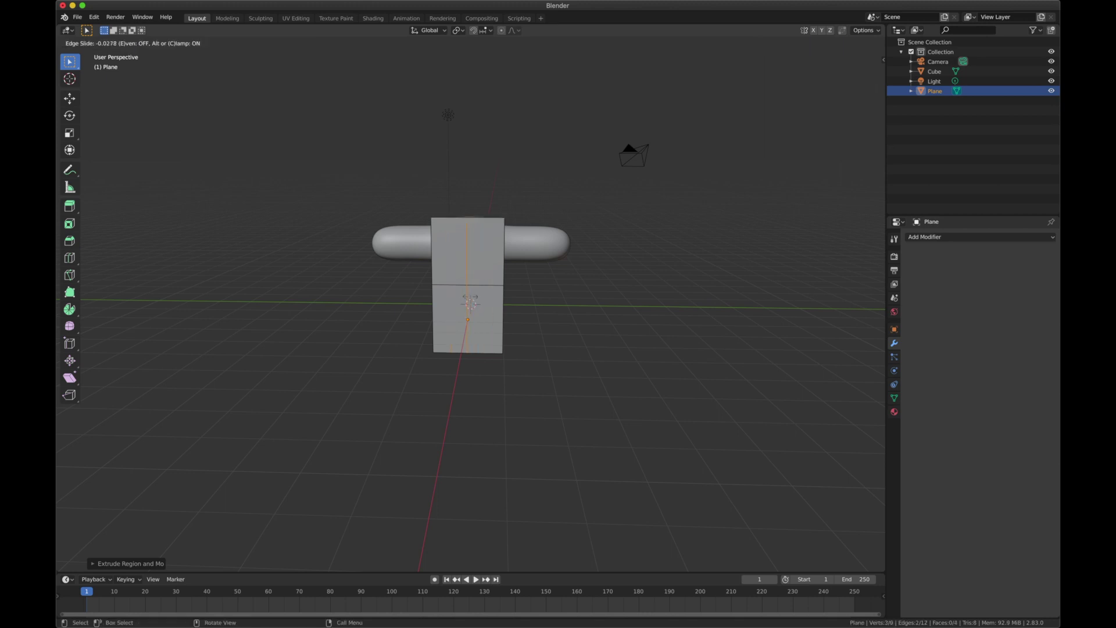
click(471, 301)
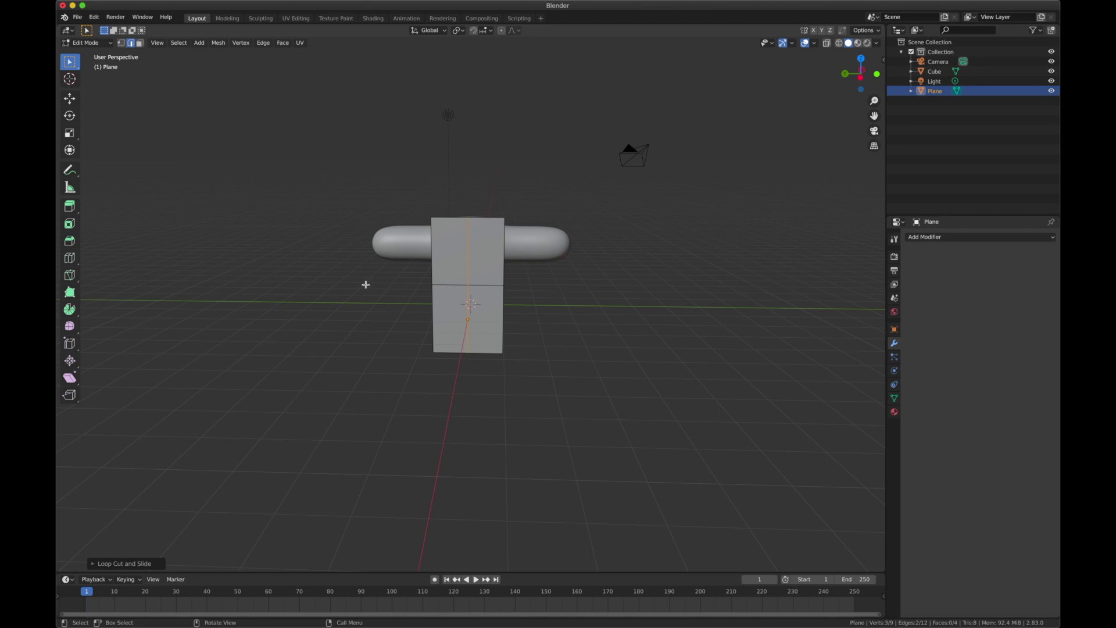
key(ctrl+r)
click(485, 245)
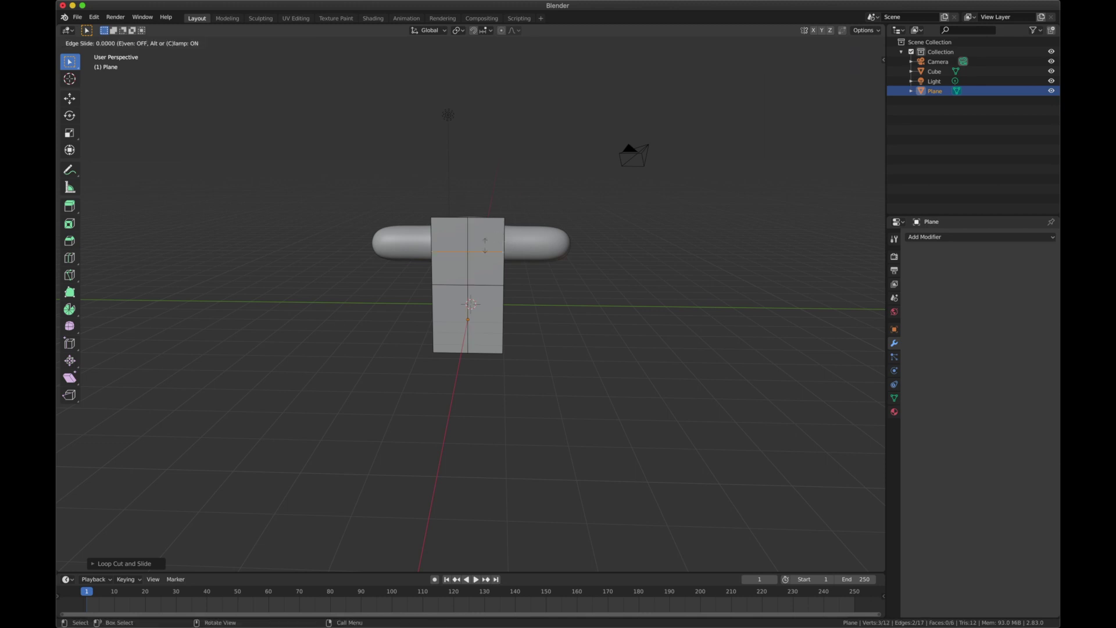
click(484, 245)
key(ctrl+r)
click(489, 329)
click(489, 330)
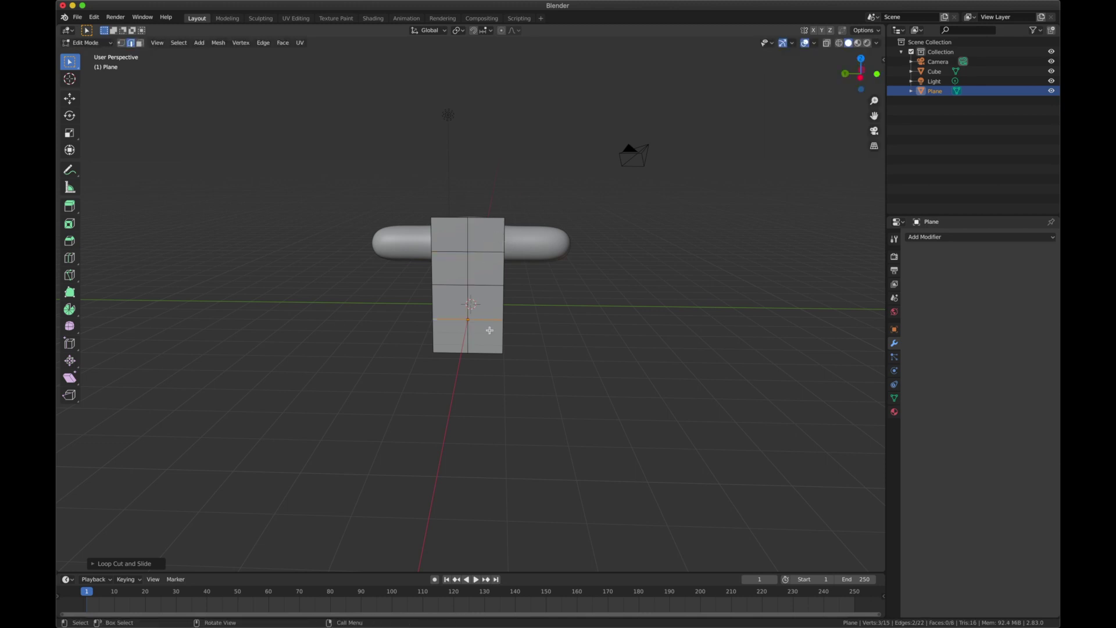
right_click(493, 266)
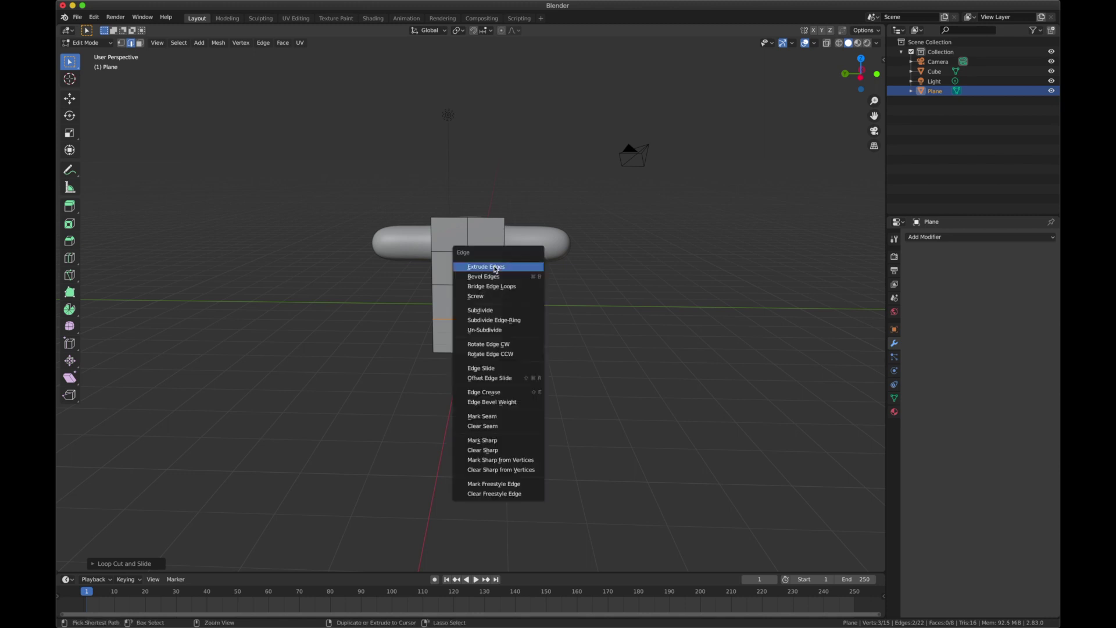
click(386, 281)
Extrude the side edges of the panel's upper half outward along Y to form sleeves reaching almost to the ends of the arms.
middle_drag(431, 273, 431, 274)
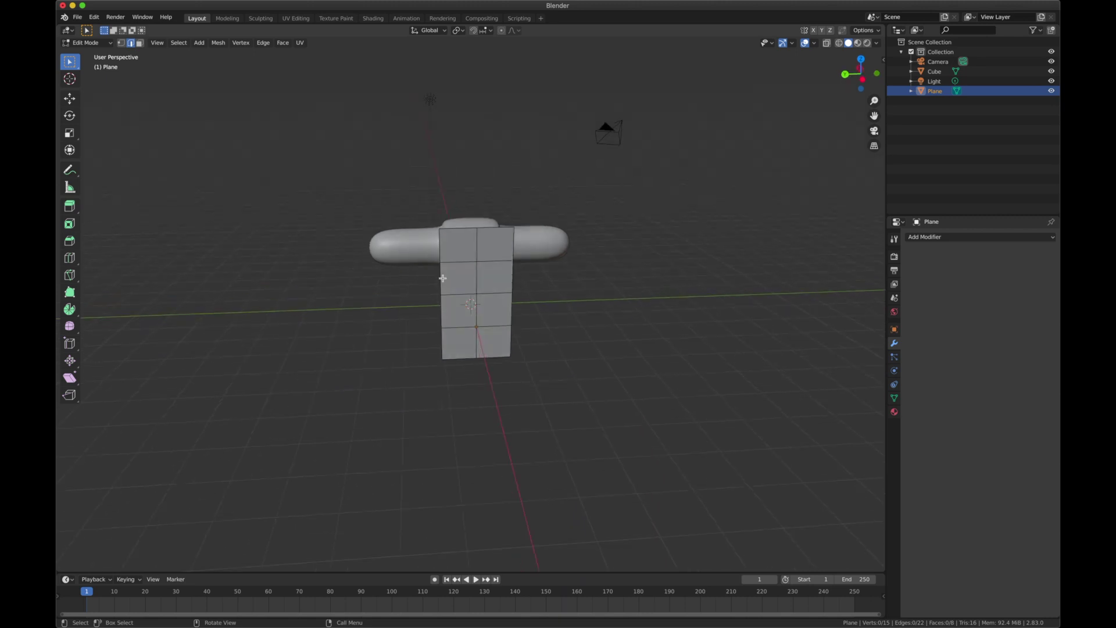
click(443, 279)
shift+click(447, 249)
shift+click(514, 247)
key(e)
key(s)
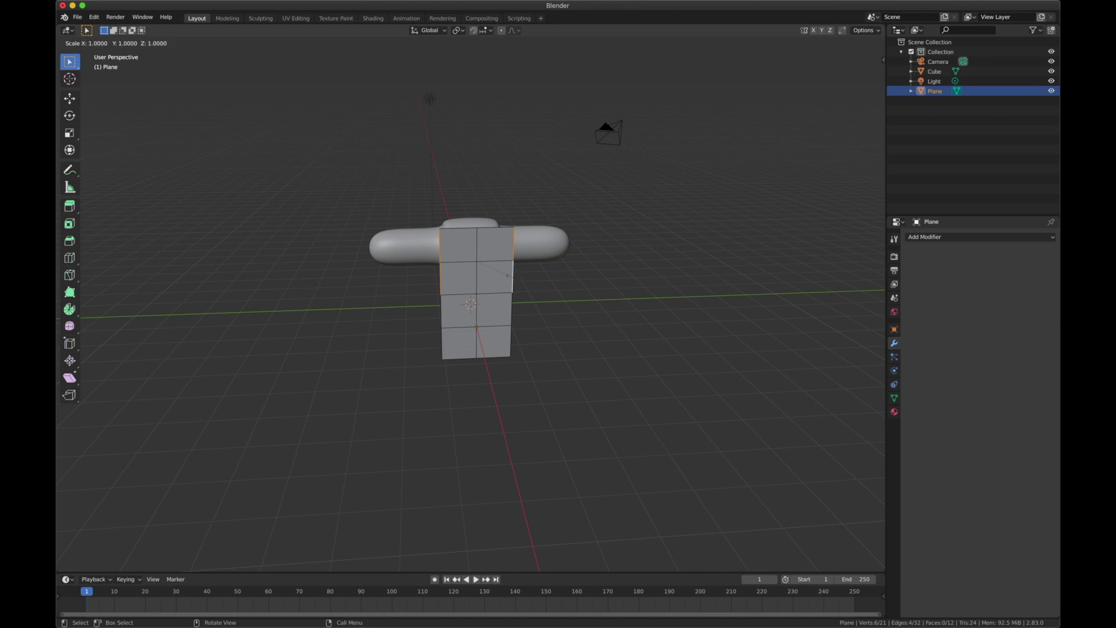
key(y)
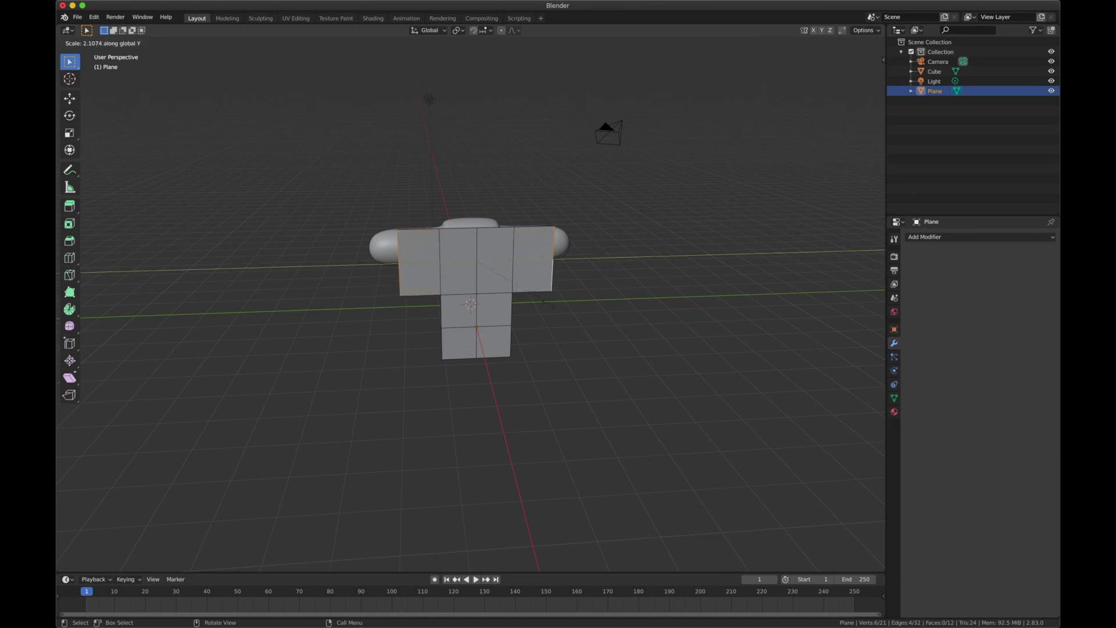
click(556, 314)
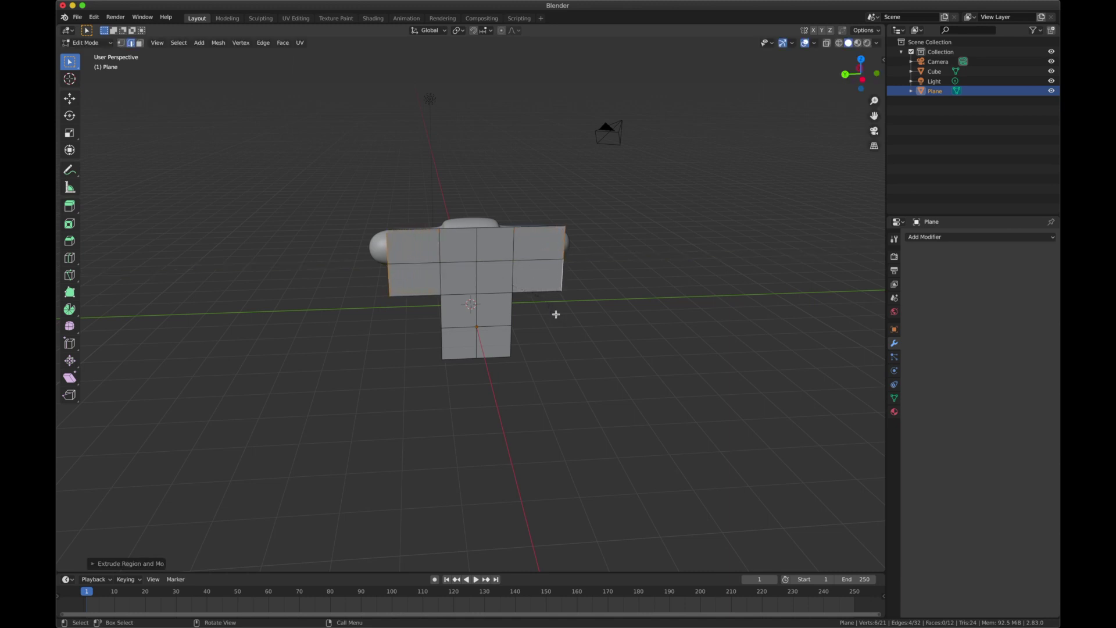
Return to Object Mode and apply a Simple Subdivision Surface modifier to the shirt panel with render and viewport subdivisions set to 3.
scroll(487, 338, right, 5)
scroll(487, 339, right, 3)
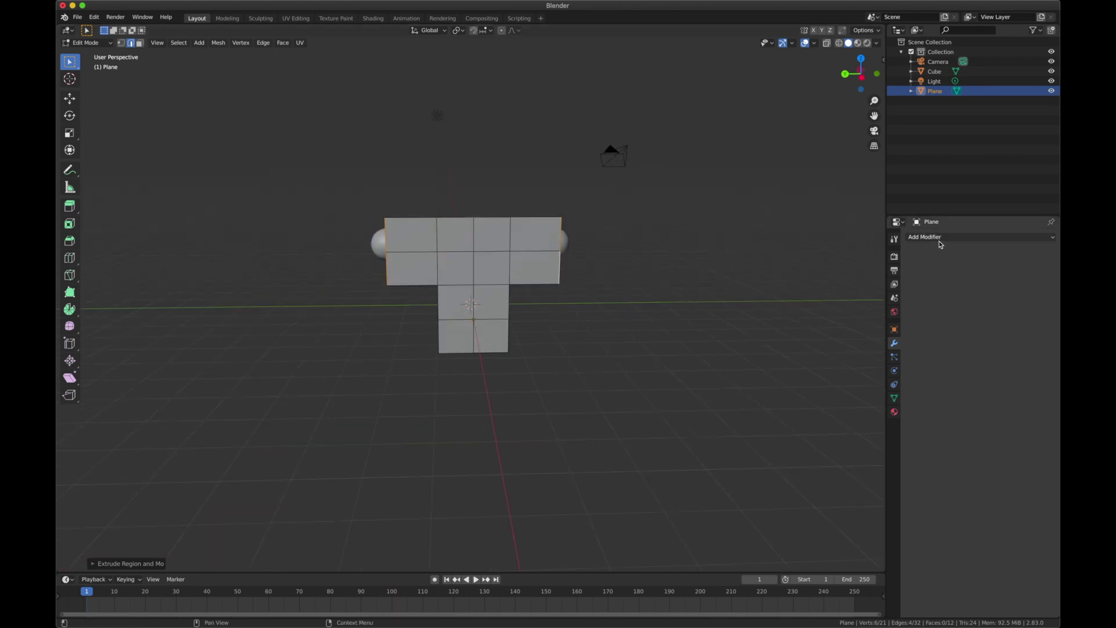
key(Tab)
click(960, 237)
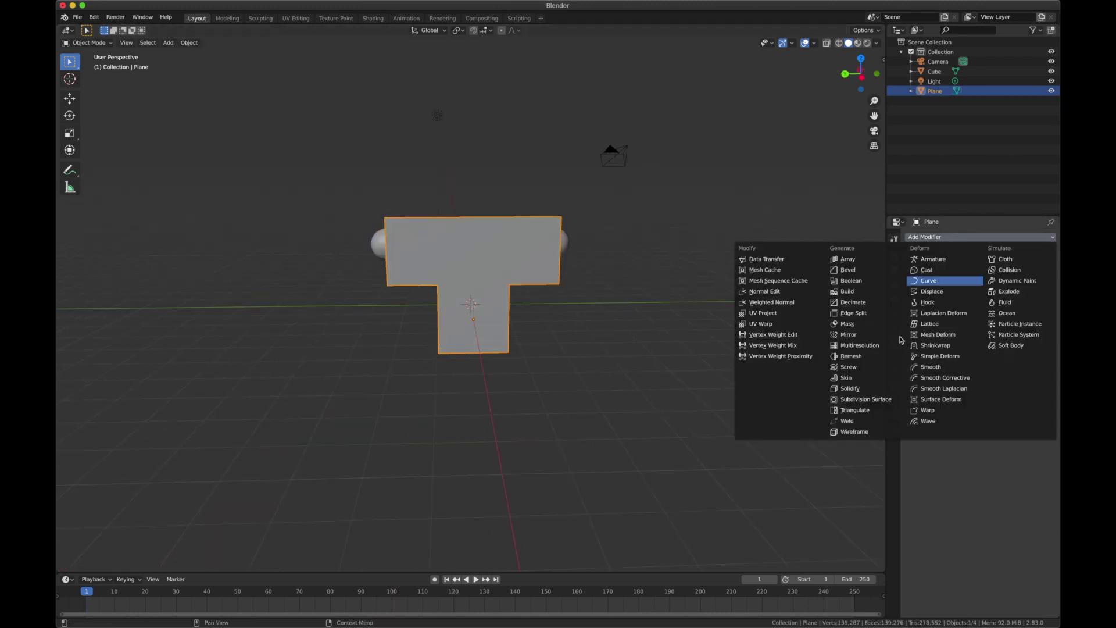
click(872, 395)
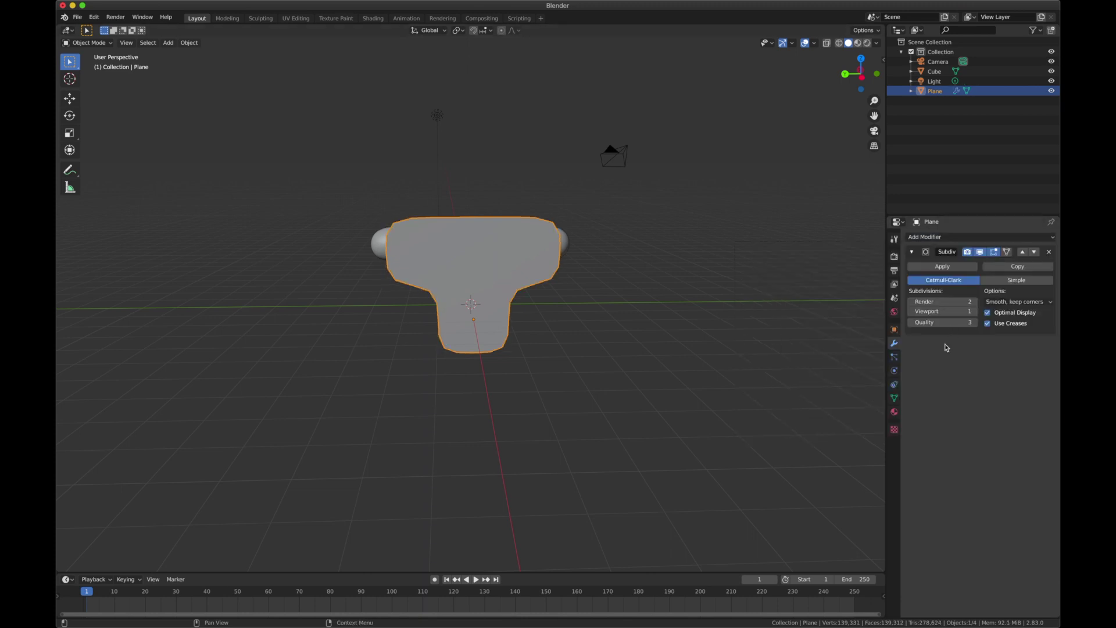
drag(938, 311, 968, 311)
click(910, 311)
click(974, 301)
click(1011, 280)
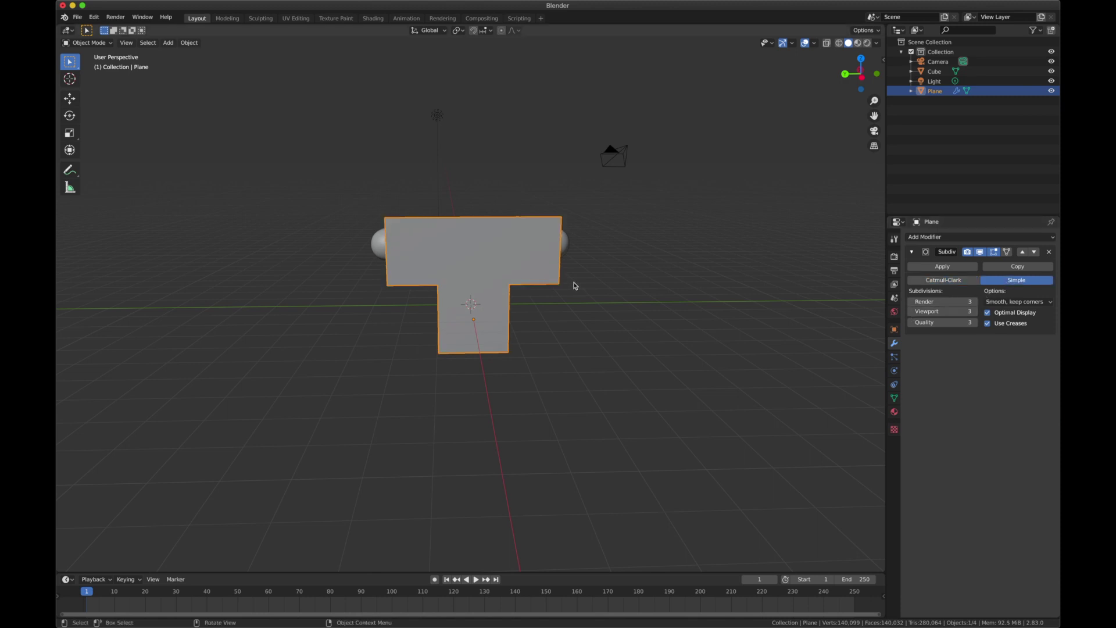
click(942, 266)
In Edit Mode, delete a rectangular block of faces at the centre of the shirt panel's upper edge to form the neck opening.
key(Tab)
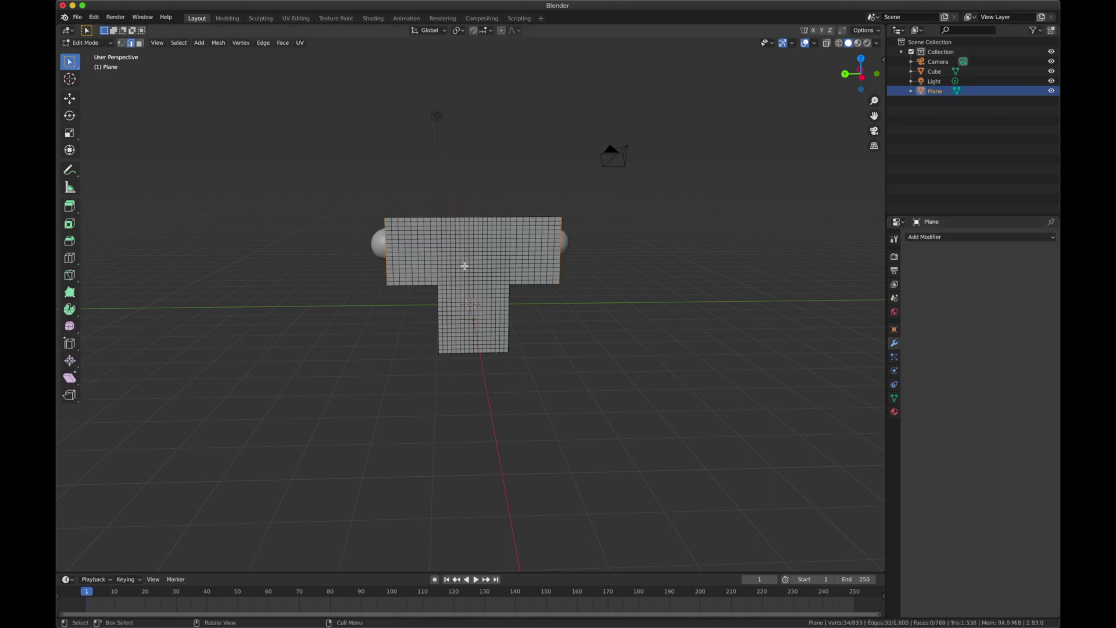
mouse_move(464, 265)
middle_down()
mouse_move(558, 263)
mouse_move(474, 261)
middle_up()
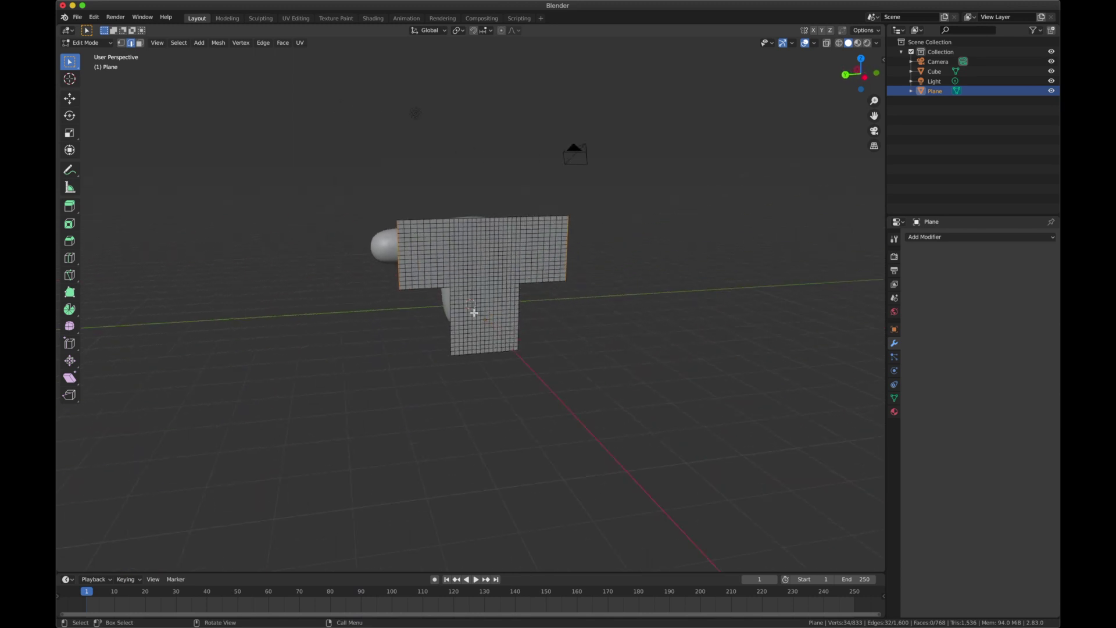
middle_drag(474, 312, 492, 294)
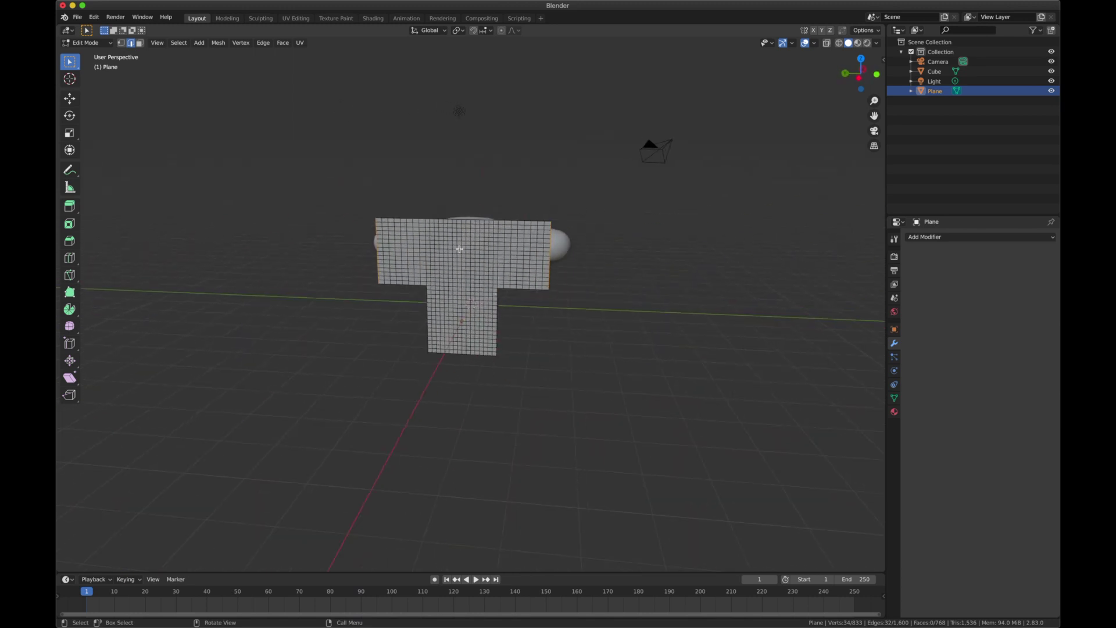
mouse_move(460, 248)
middle_down()
mouse_move(367, 249)
mouse_move(575, 248)
mouse_move(459, 248)
middle_up()
scroll(460, 248, up, 3)
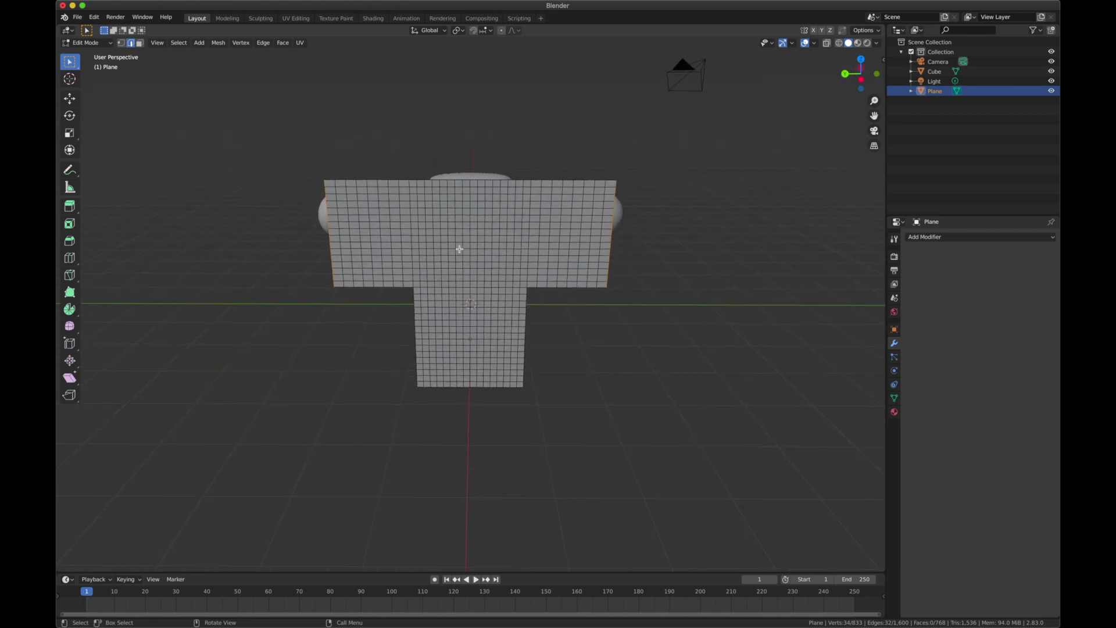
middle_drag(441, 159, 441, 159)
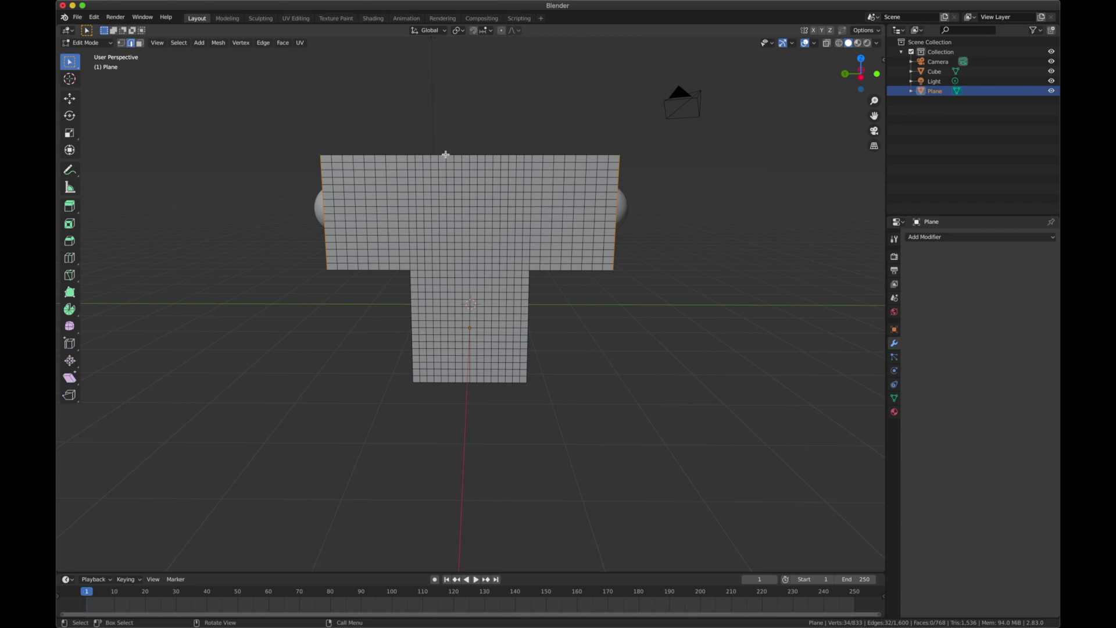
mouse_move(448, 151)
mouse_down()
mouse_move(469, 187)
mouse_move(503, 196)
mouse_move(441, 148)
mouse_up()
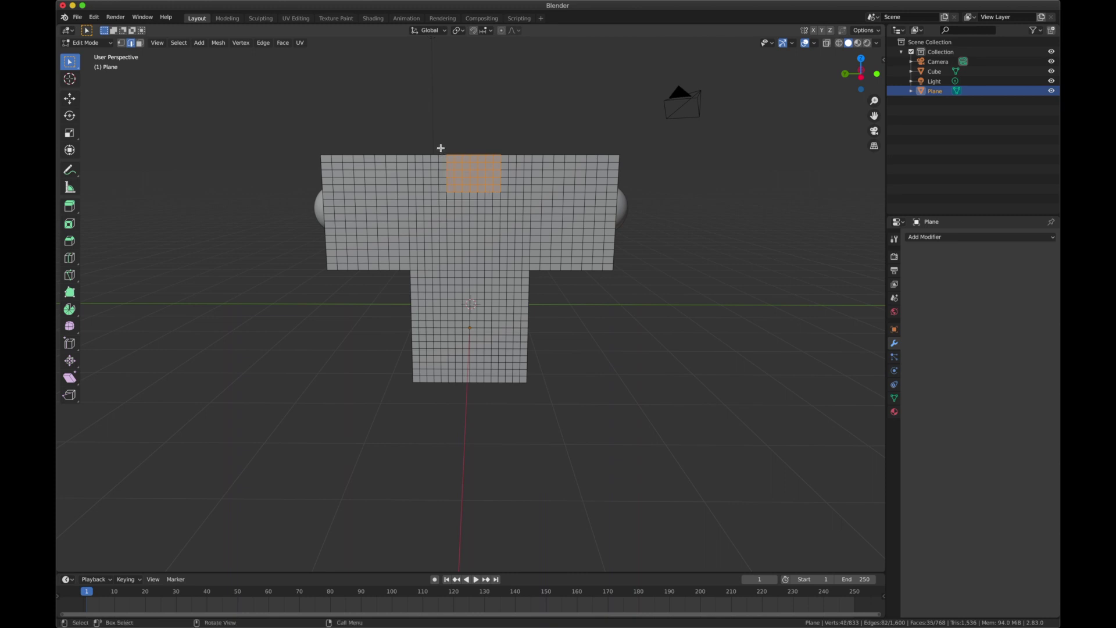
shift+click(441, 156)
key(3)
drag(444, 156, 504, 209)
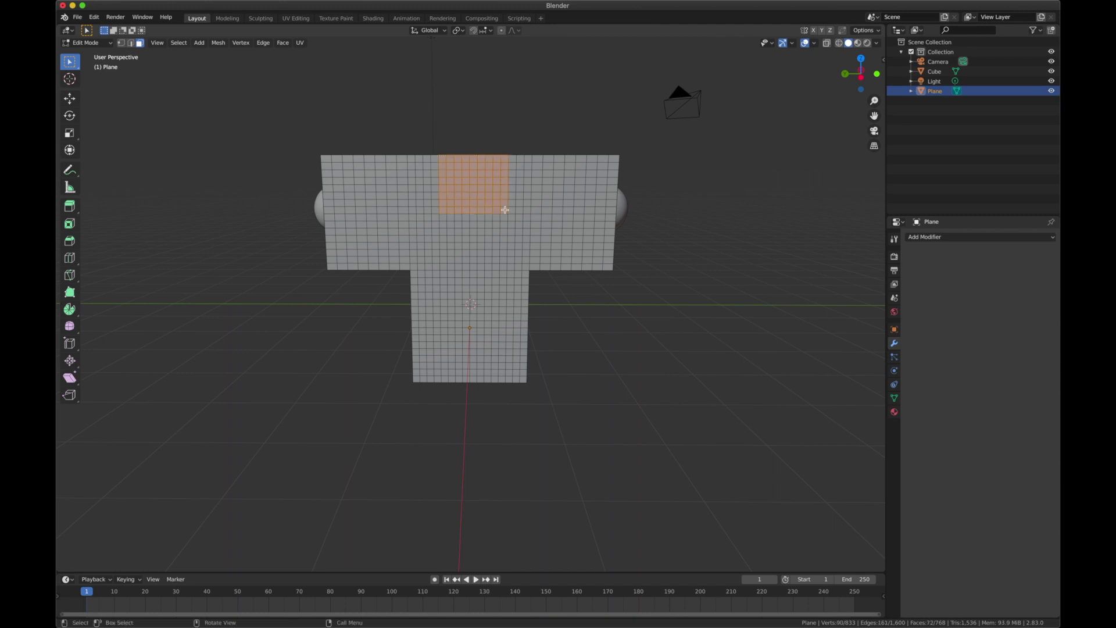
key(x)
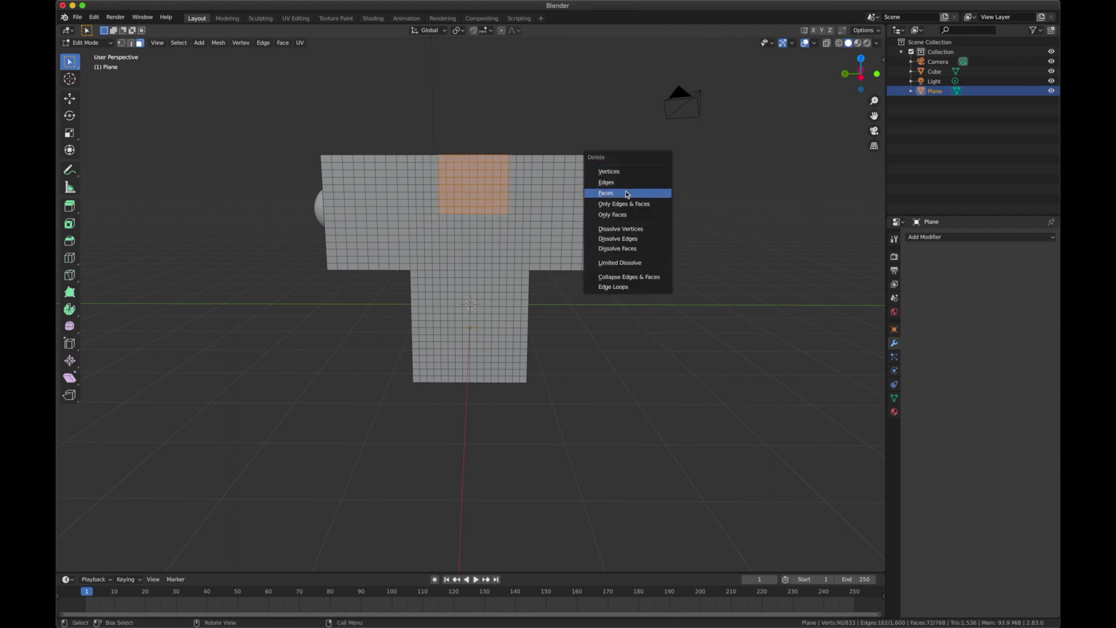
click(623, 191)
Extrude the whole shirt panel about 2.9 m along X so that it encloses the torso and arms.
middle_drag(625, 192, 526, 194)
key(a)
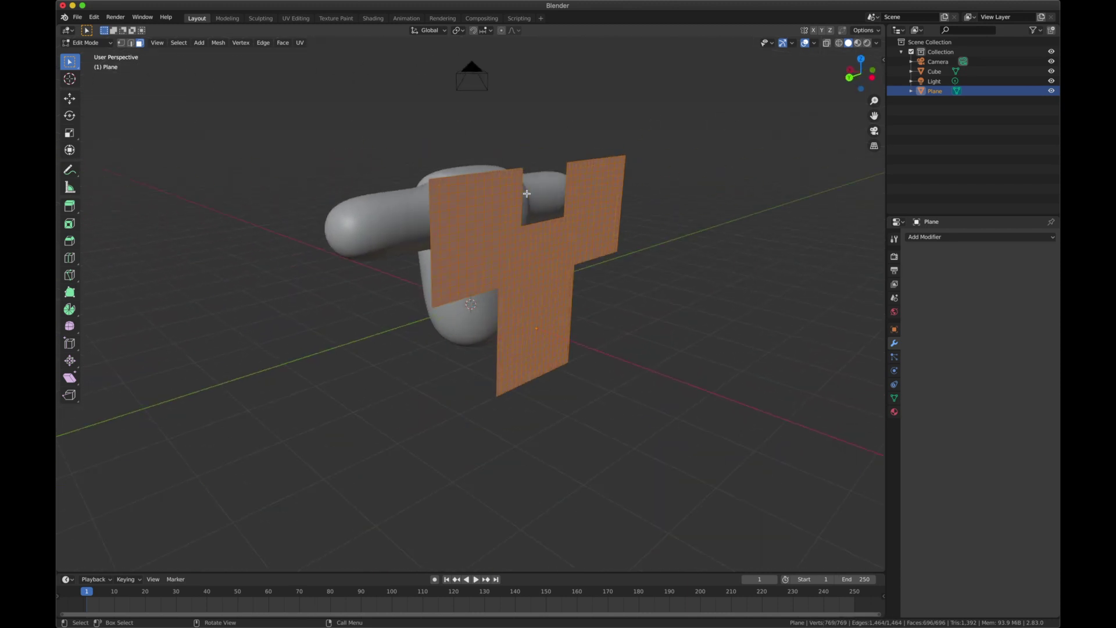
key(e)
key(x)
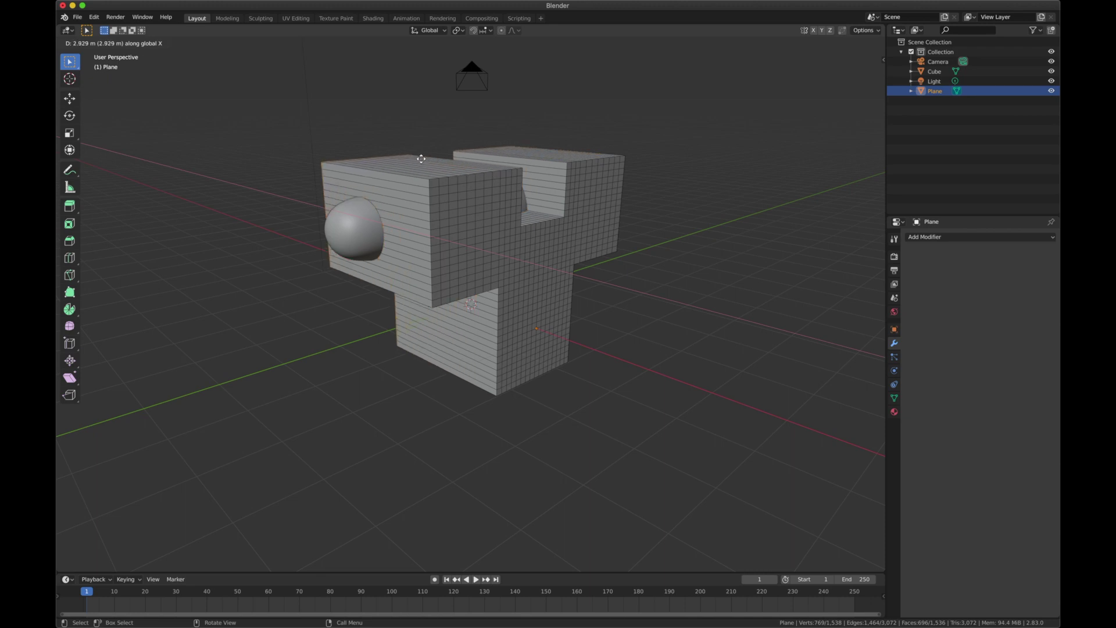
click(421, 158)
Move the extruded back faces about 0.81 m along X toward the torso, and shift the whole shirt mesh along X to centre it on the body.
mouse_move(421, 158)
middle_down()
mouse_move(237, 130)
mouse_move(610, 136)
mouse_move(412, 158)
middle_up()
key(g)
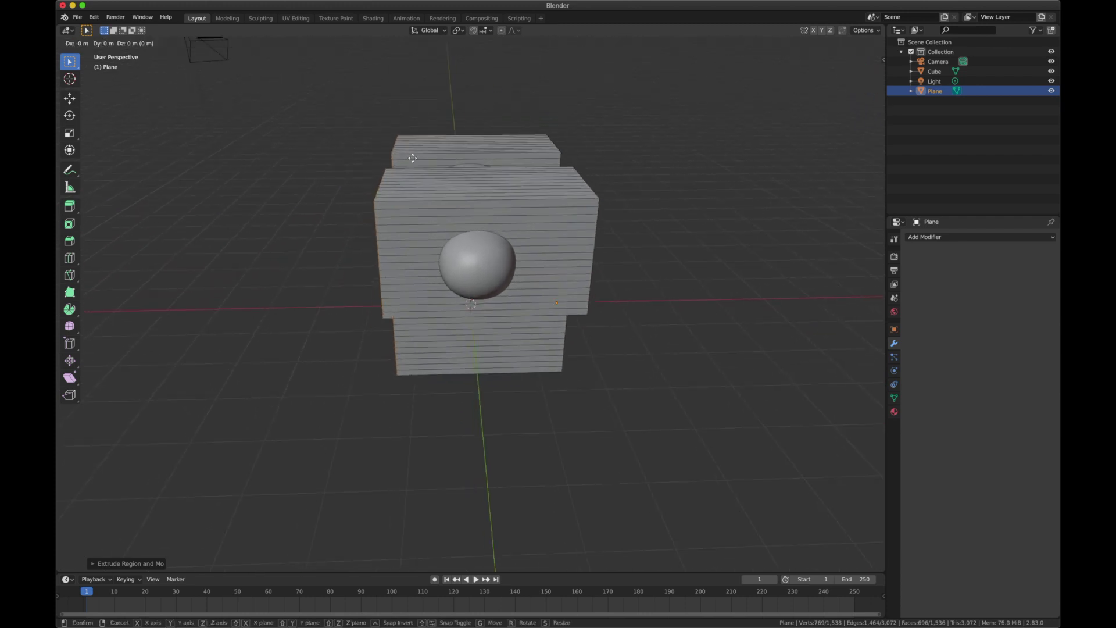
key(x)
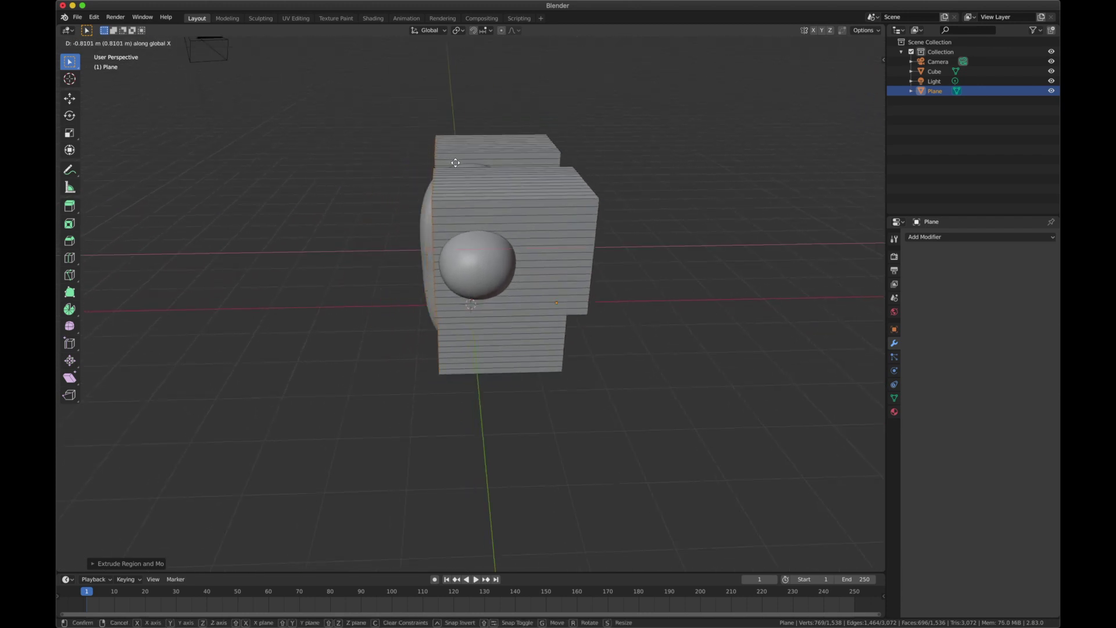
click(454, 163)
key(a)
key(g)
key(x)
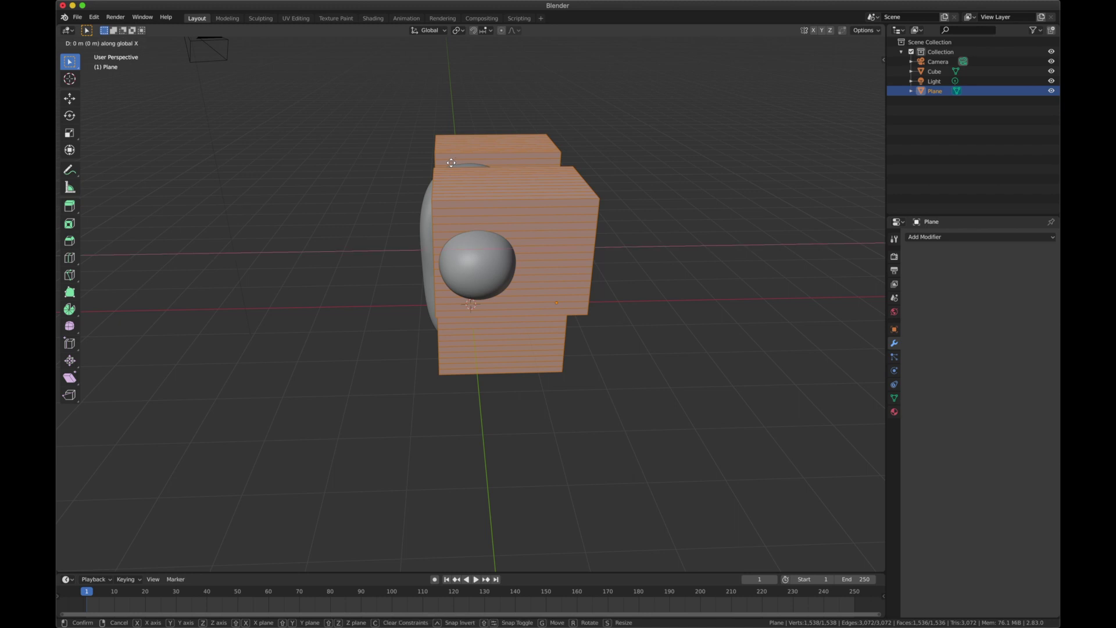
click(429, 164)
Delete the faces closing off the end of one sleeve.
middle_drag(429, 164, 429, 164)
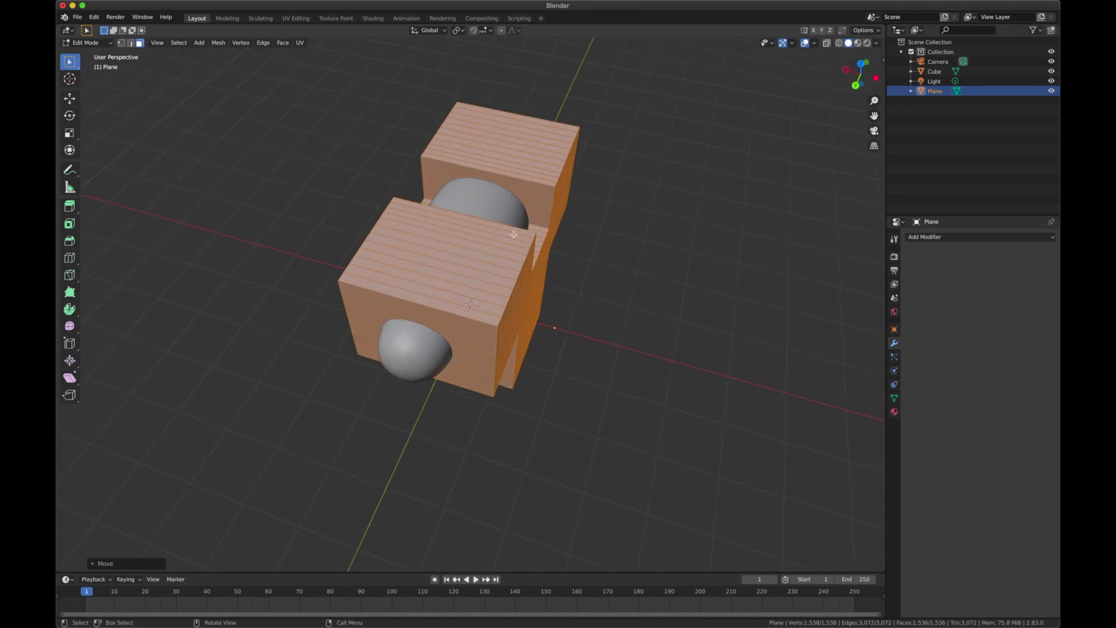
middle_drag(513, 234, 469, 183)
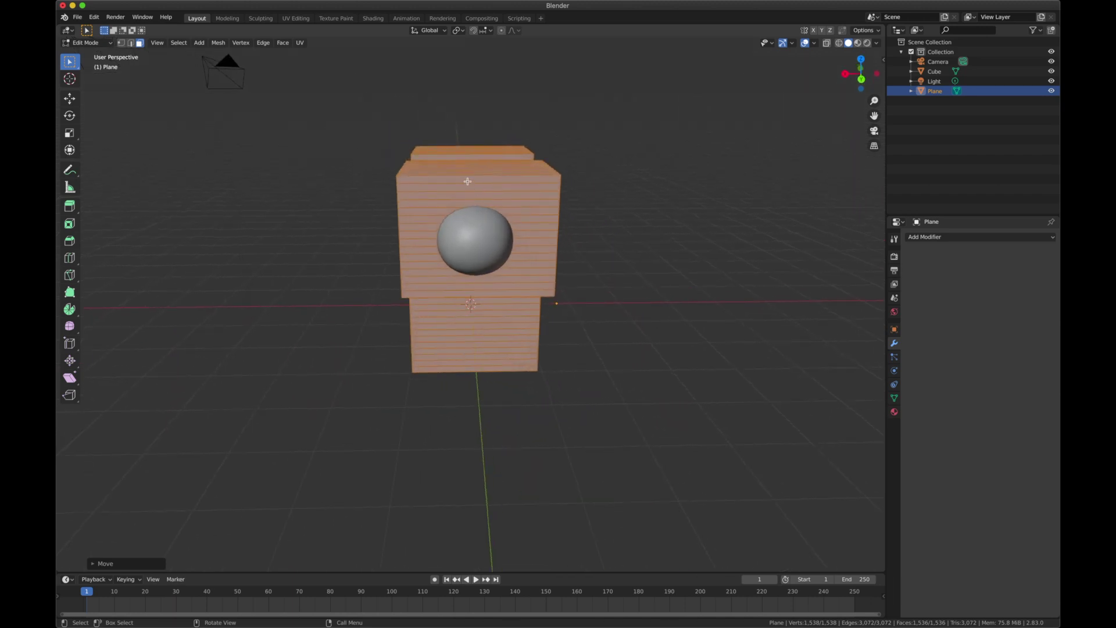
drag(468, 182, 523, 292)
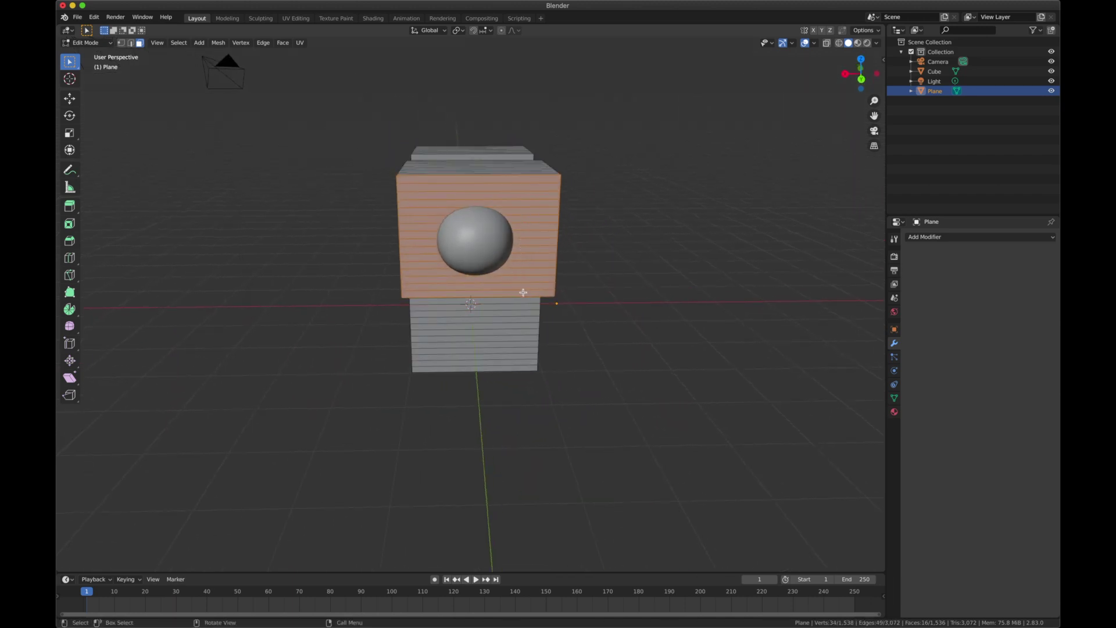
key(x)
click(523, 291)
Select the faces closing off the other sleeve end, the shirt's underside and the neck opening, and delete them together.
middle_drag(482, 228, 474, 191)
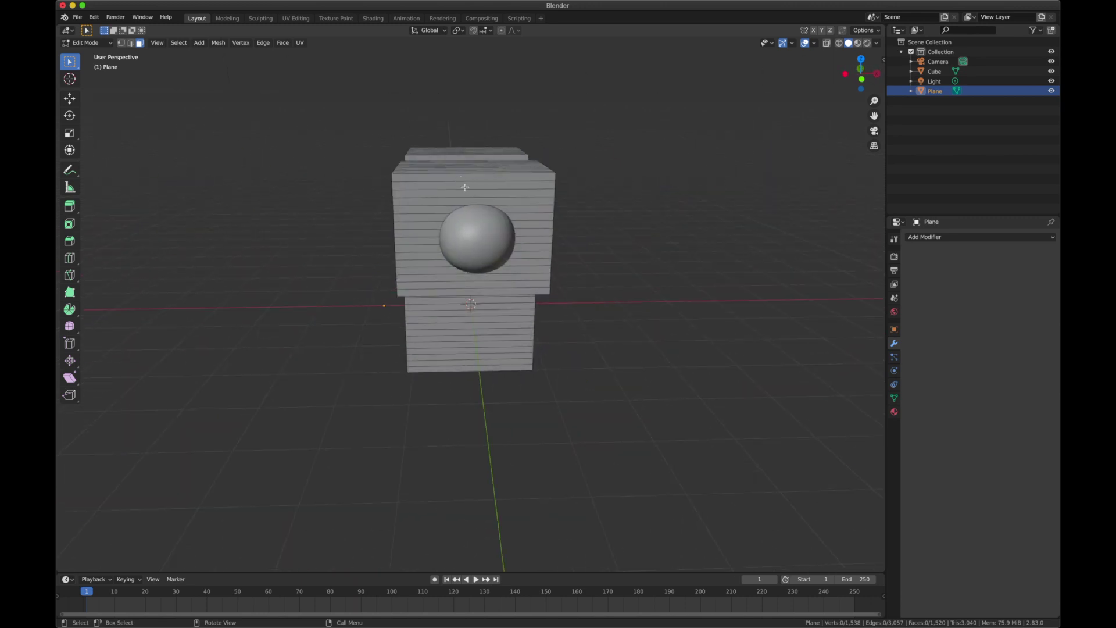
drag(465, 187, 521, 293)
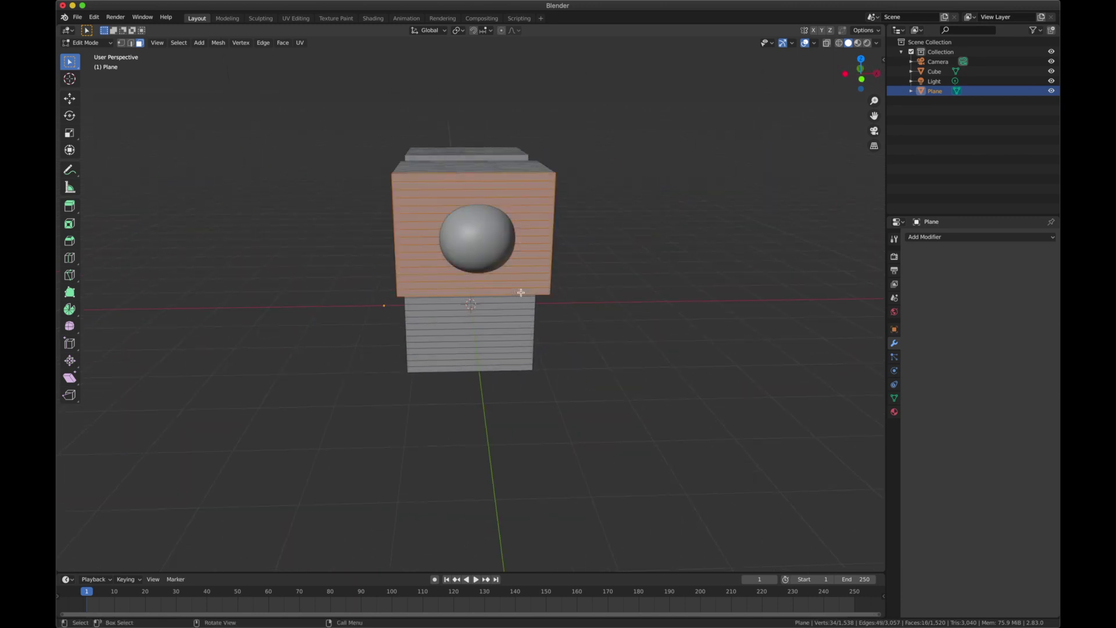
middle_drag(521, 293, 462, 260)
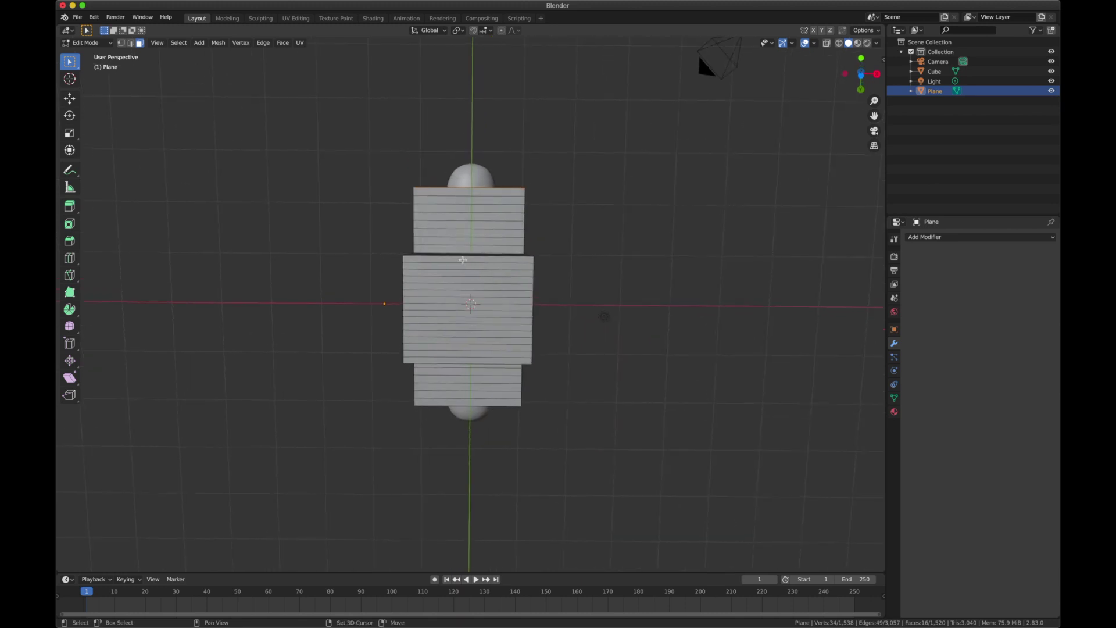
shift+drag(459, 258, 518, 362)
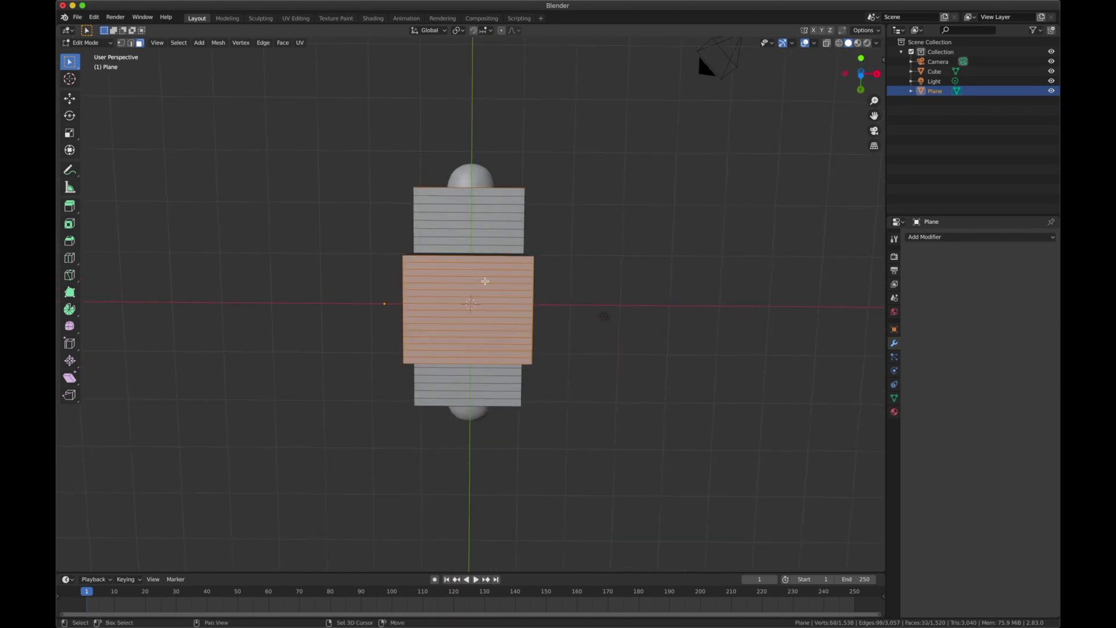
middle_drag(454, 302, 398, 199)
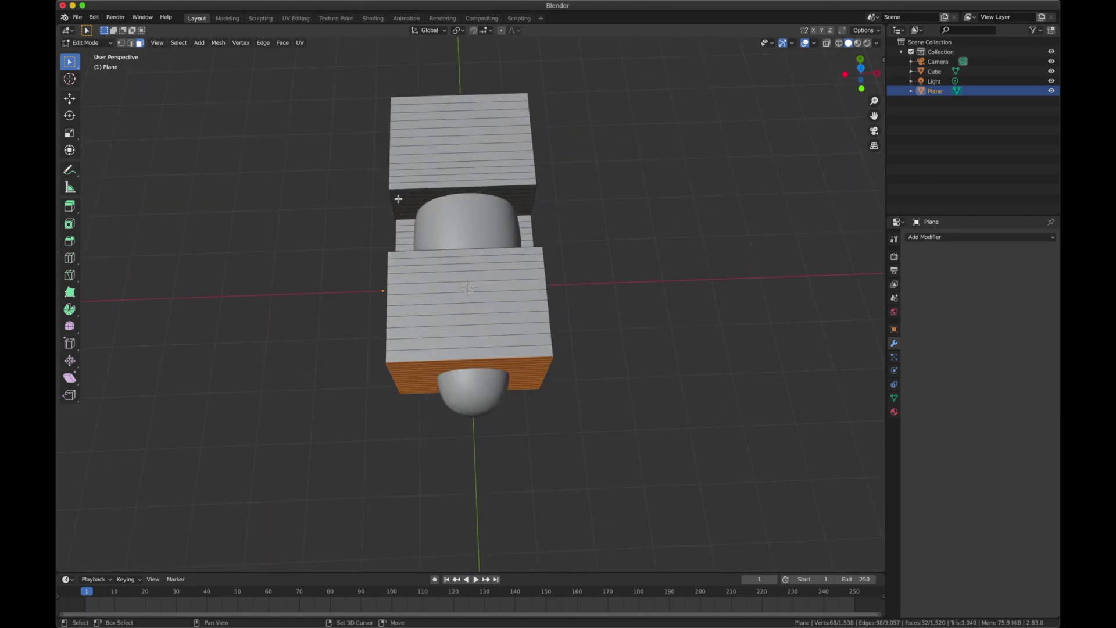
drag(398, 193, 457, 243)
middle_drag(457, 243, 455, 244)
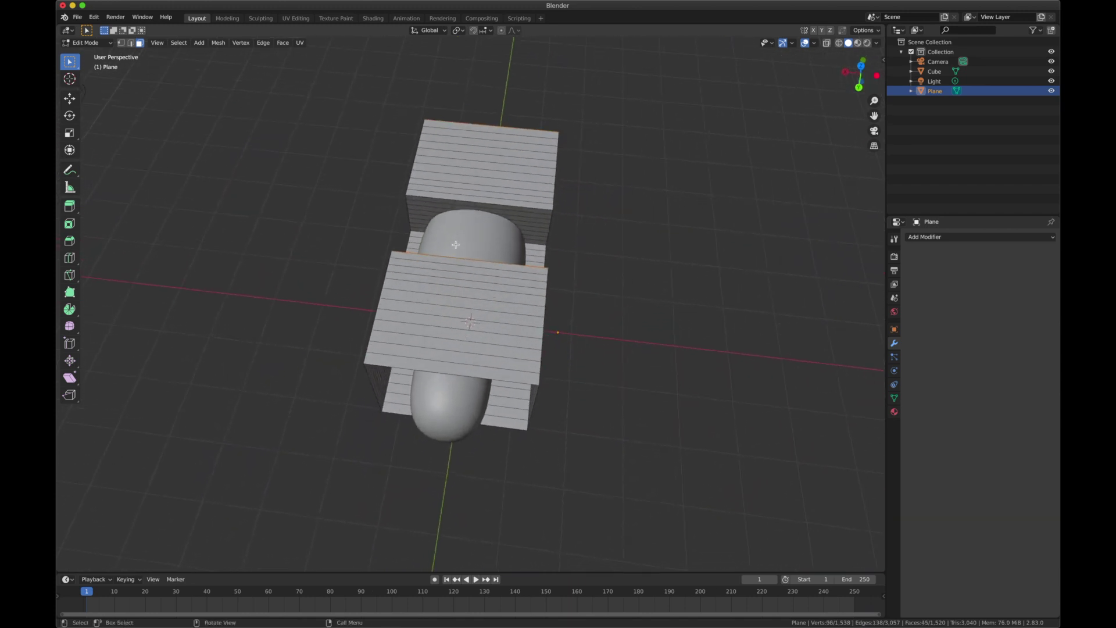
drag(442, 199, 449, 256)
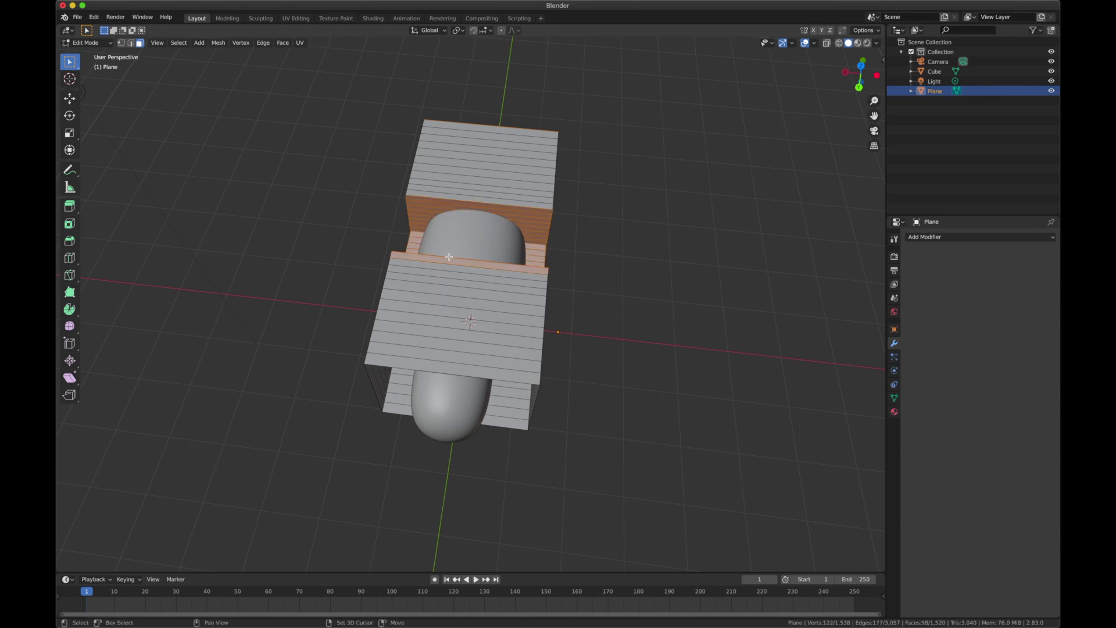
middle_drag(448, 257, 448, 255)
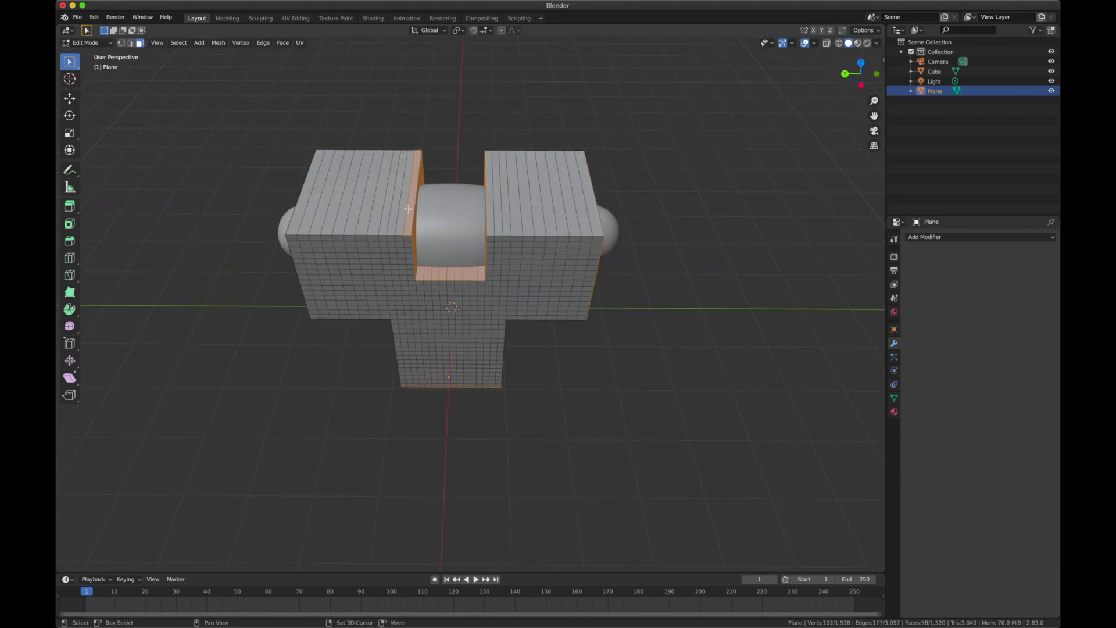
middle_drag(410, 208, 549, 142)
key(x)
click(410, 208)
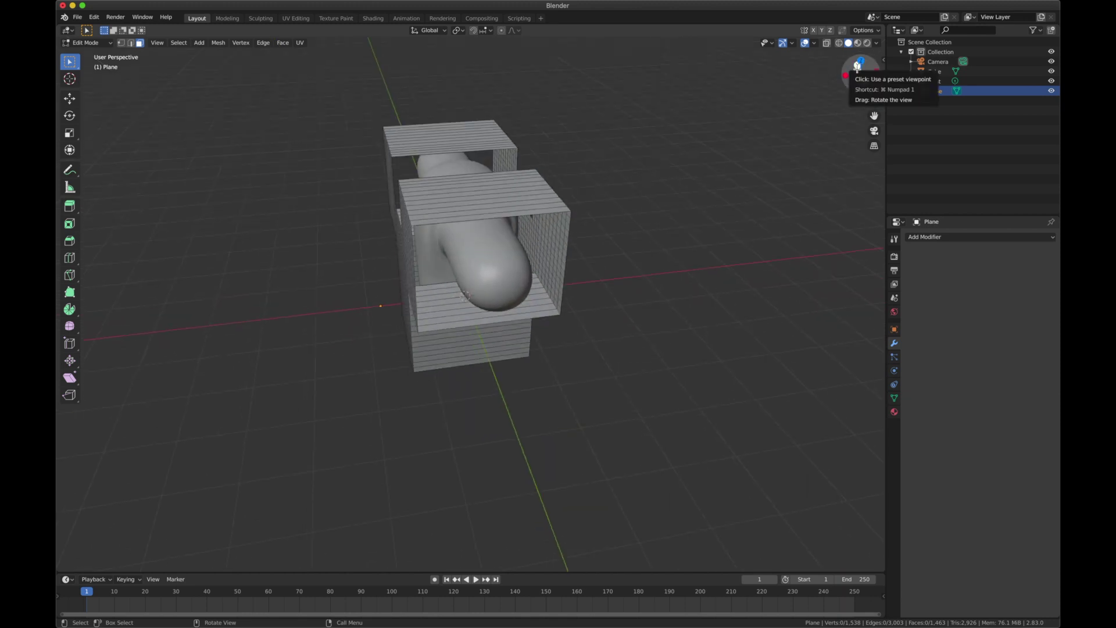
Box-select all faces connecting the shirt's front and back in a wireframe back view, inspect the selection, and clear it.
click(856, 65)
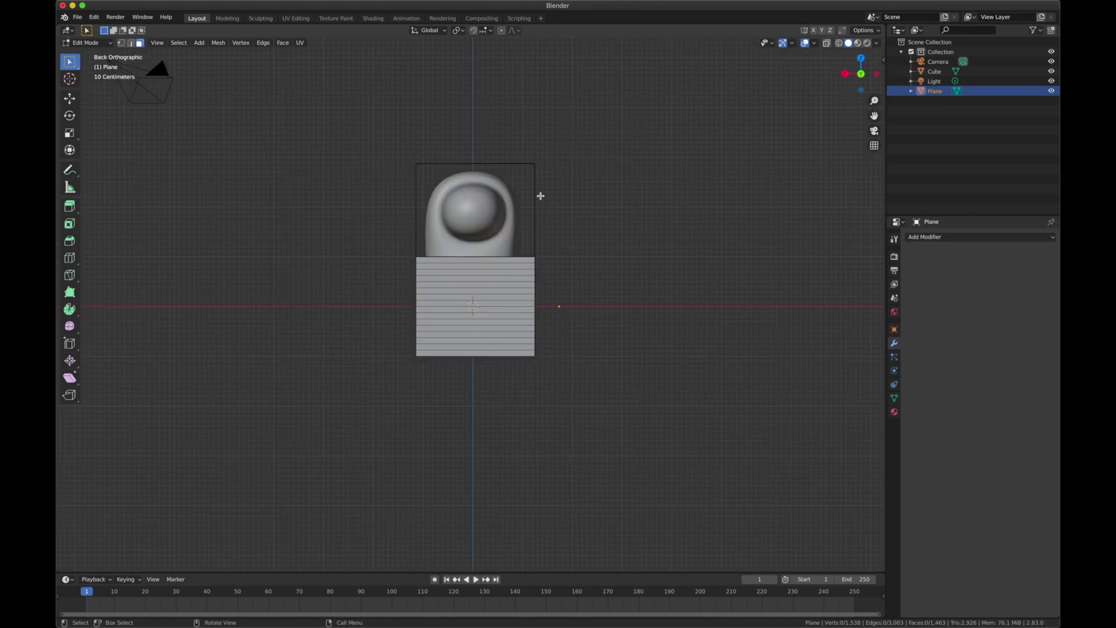
key(shift+z)
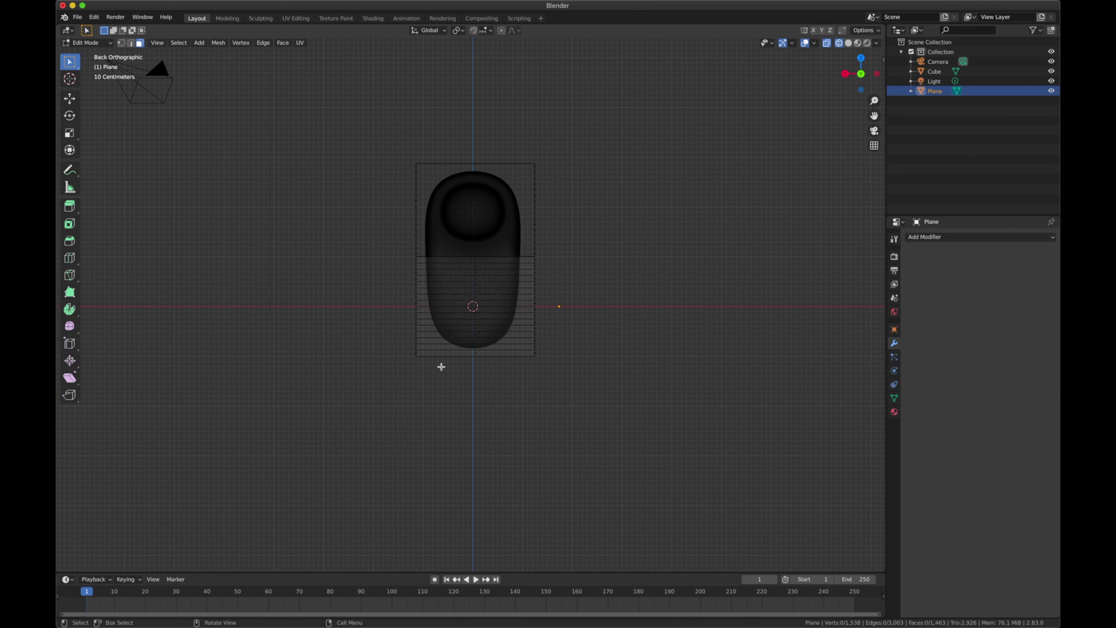
drag(430, 376, 528, 129)
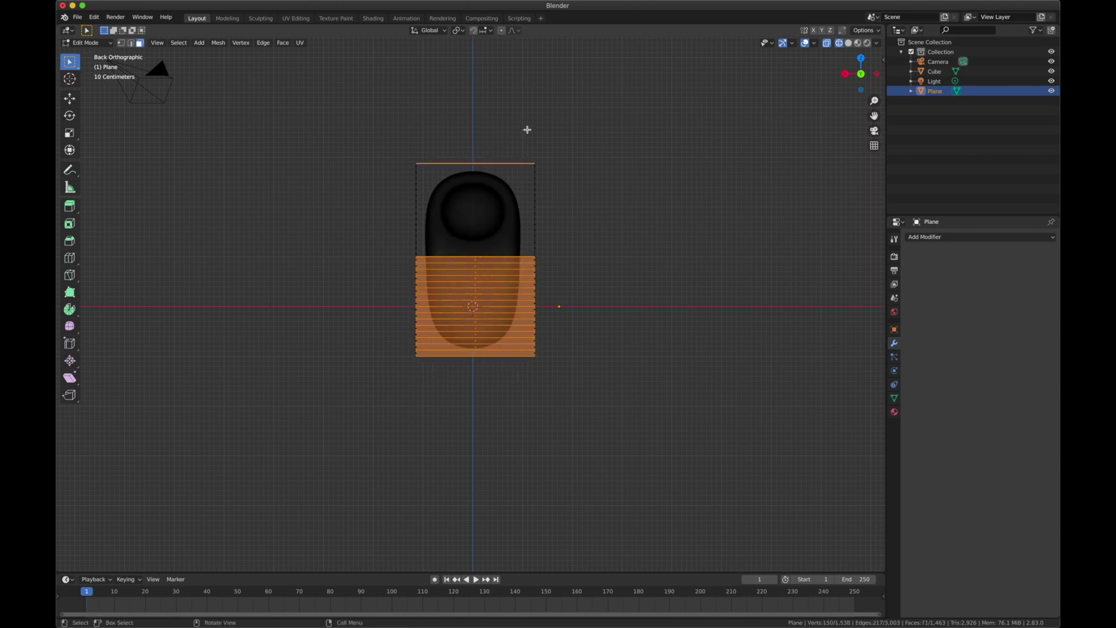
scroll(527, 129, right, 10)
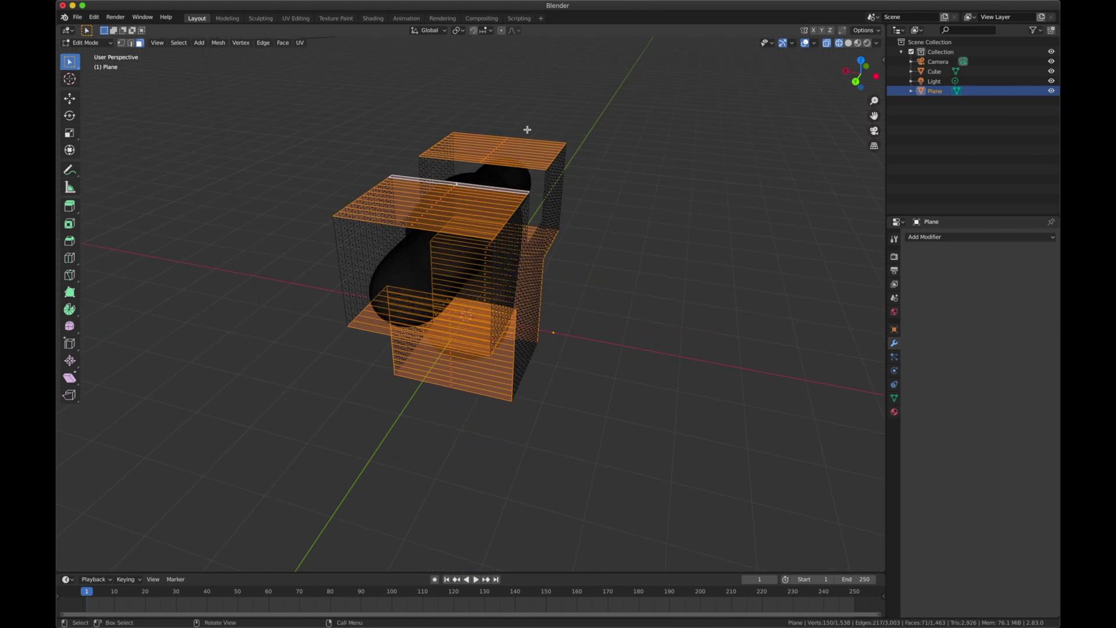
scroll(527, 129, down, 3)
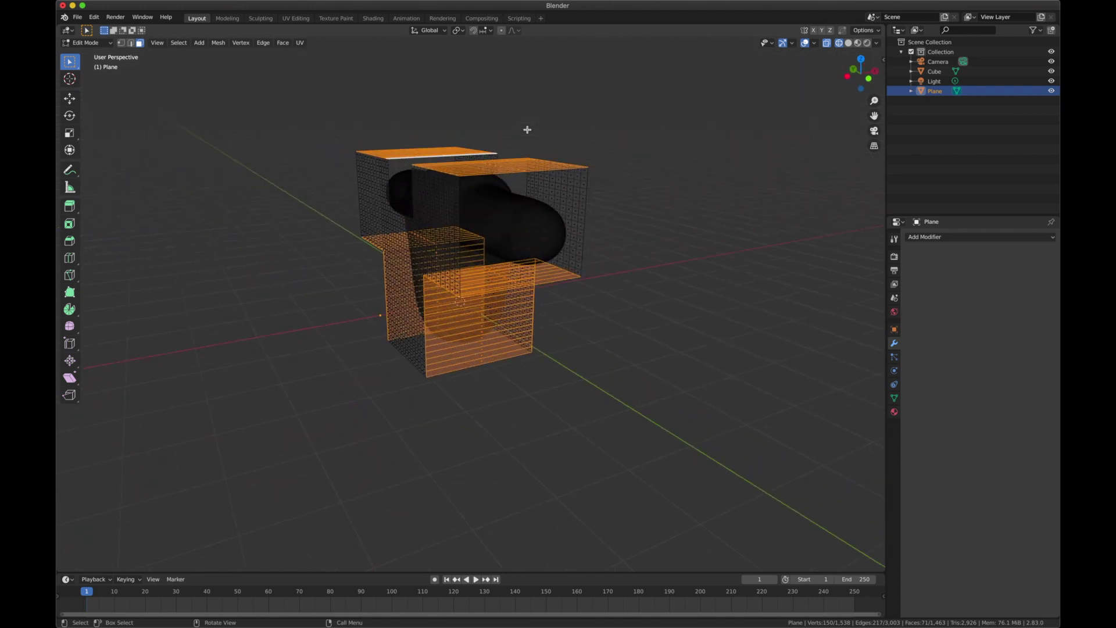
scroll(527, 130, down, 8)
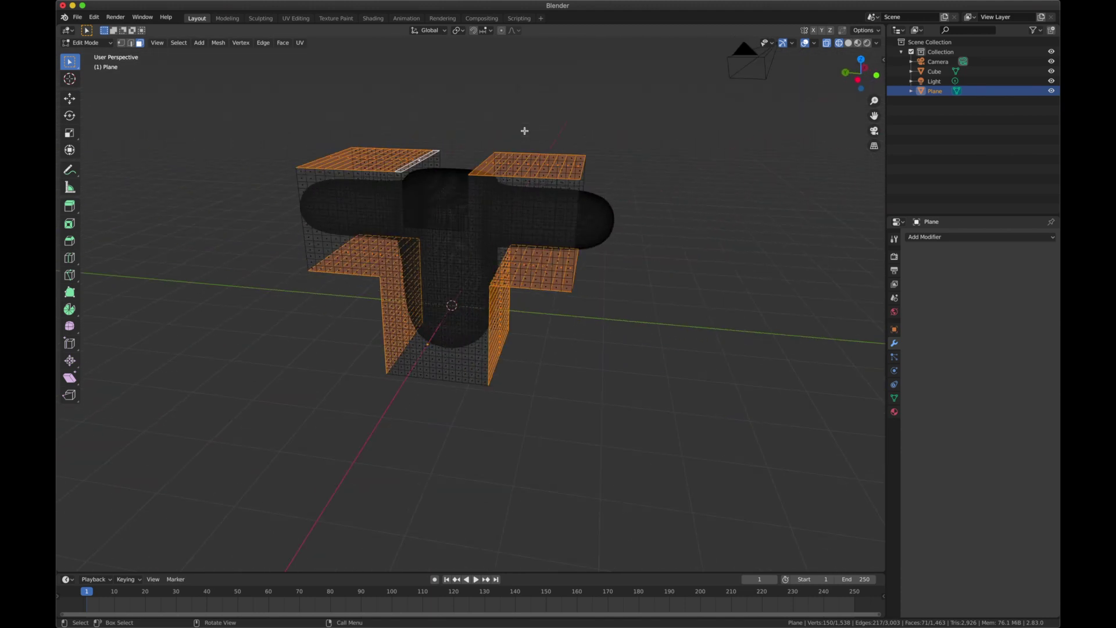
click(851, 77)
click(686, 299)
Box-select the shirt's connecting faces in solid shading from the back view, and inspect which ones were picked.
key(shift+z)
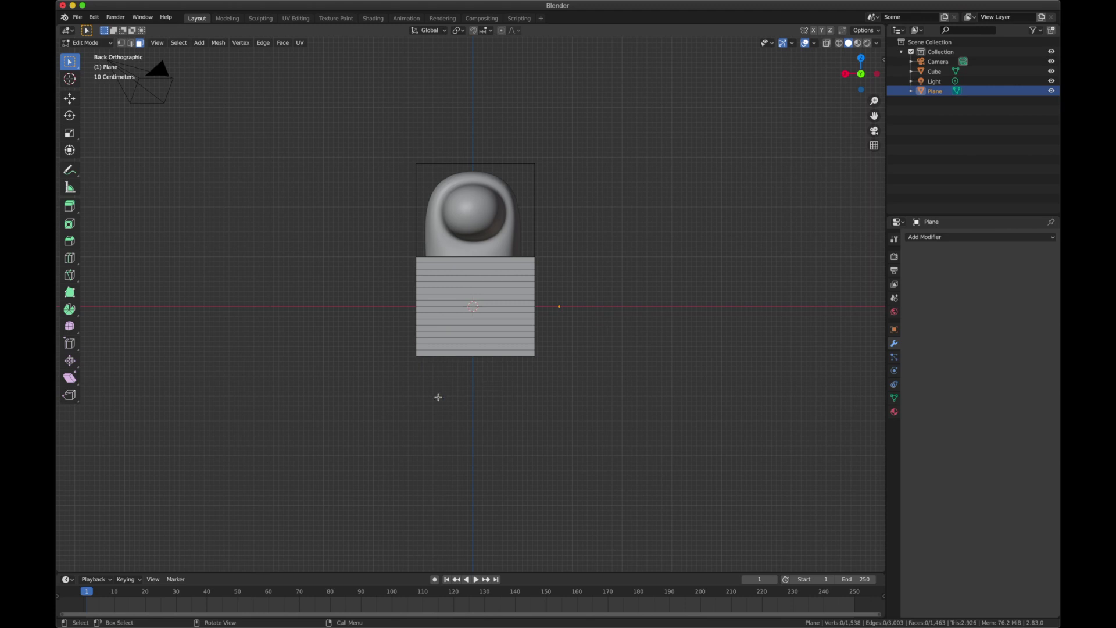
drag(438, 397, 518, 80)
scroll(646, 131, down, 3)
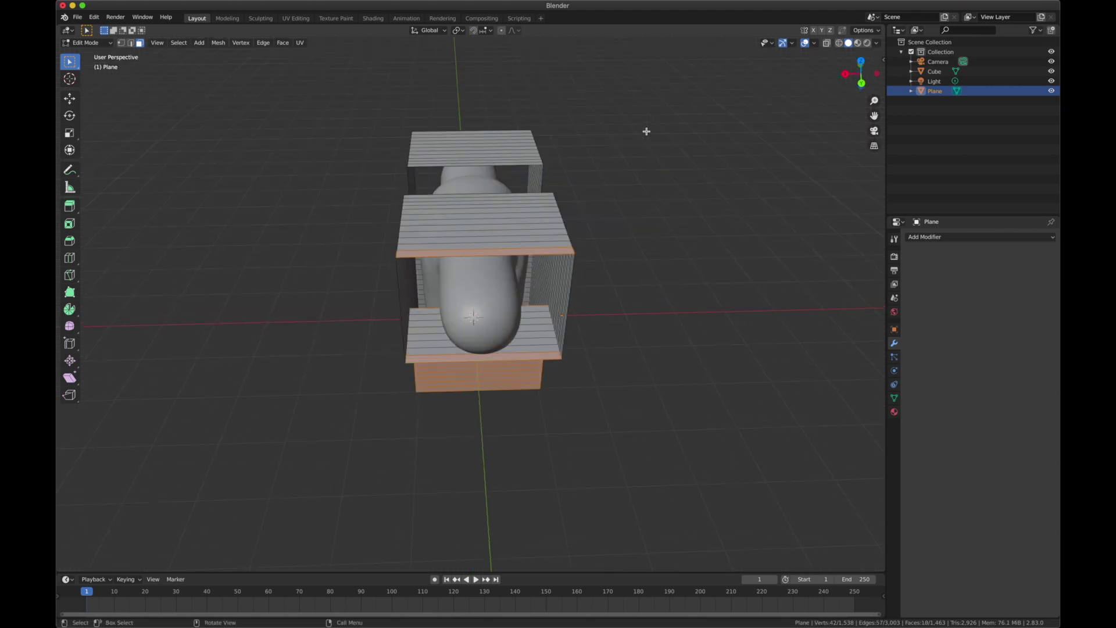
scroll(647, 131, down, 5)
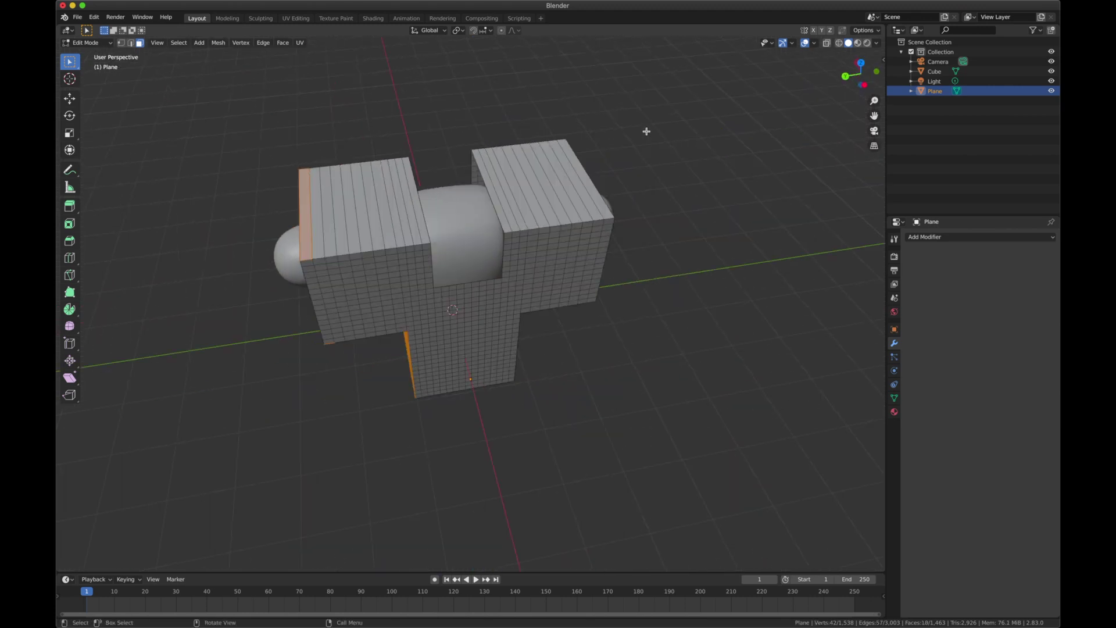
Select all faces connecting the shirt's front and back in a wireframe back view, and delete only the faces, keeping their edges.
click(847, 71)
key(alt+z)
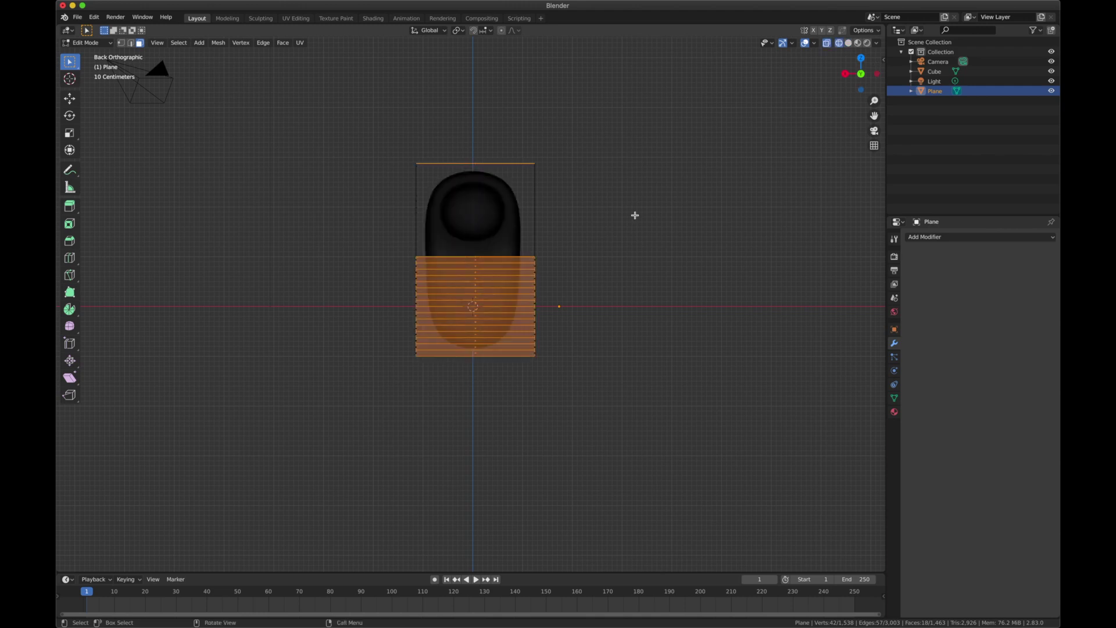
drag(426, 150, 523, 430)
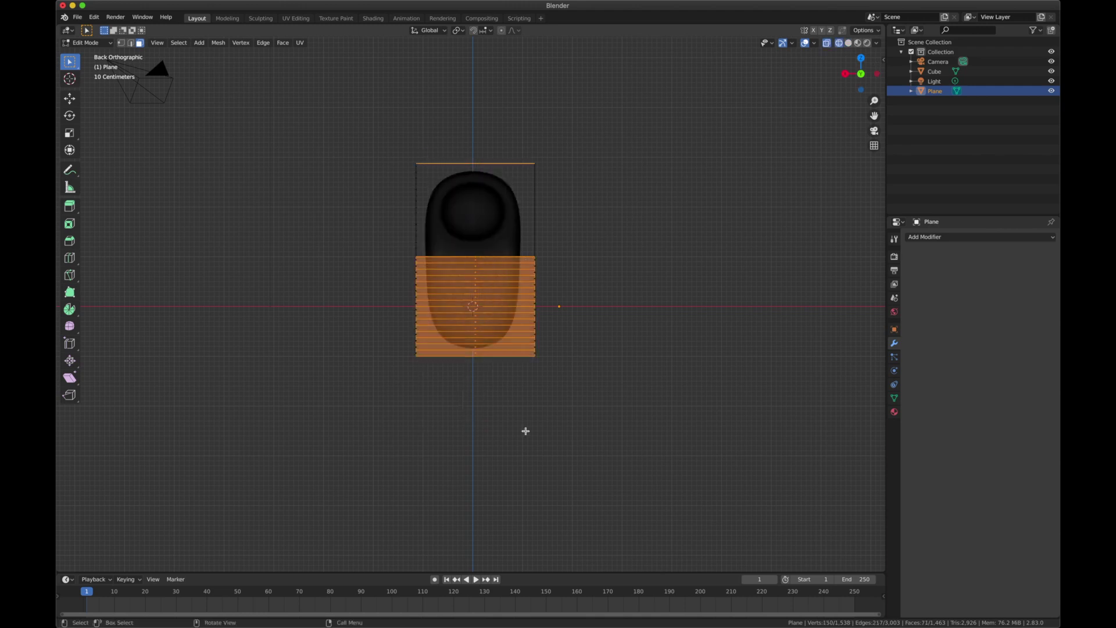
scroll(526, 431, down, 5)
scroll(525, 431, left, 10)
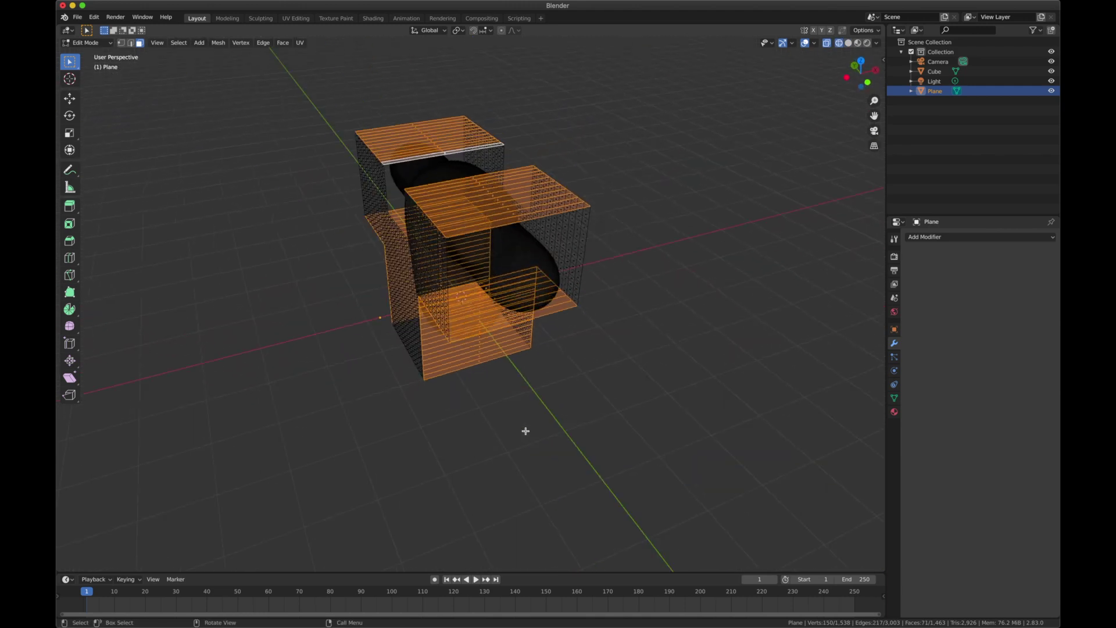
key(Tab)
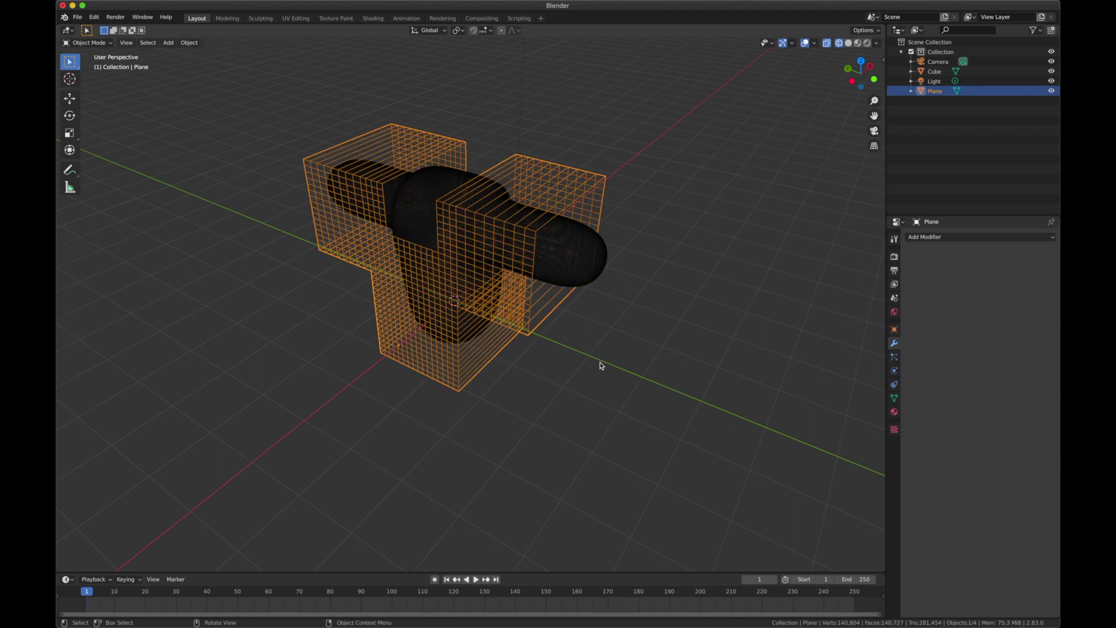
key(Tab)
key(shift+z)
scroll(599, 362, right, 5)
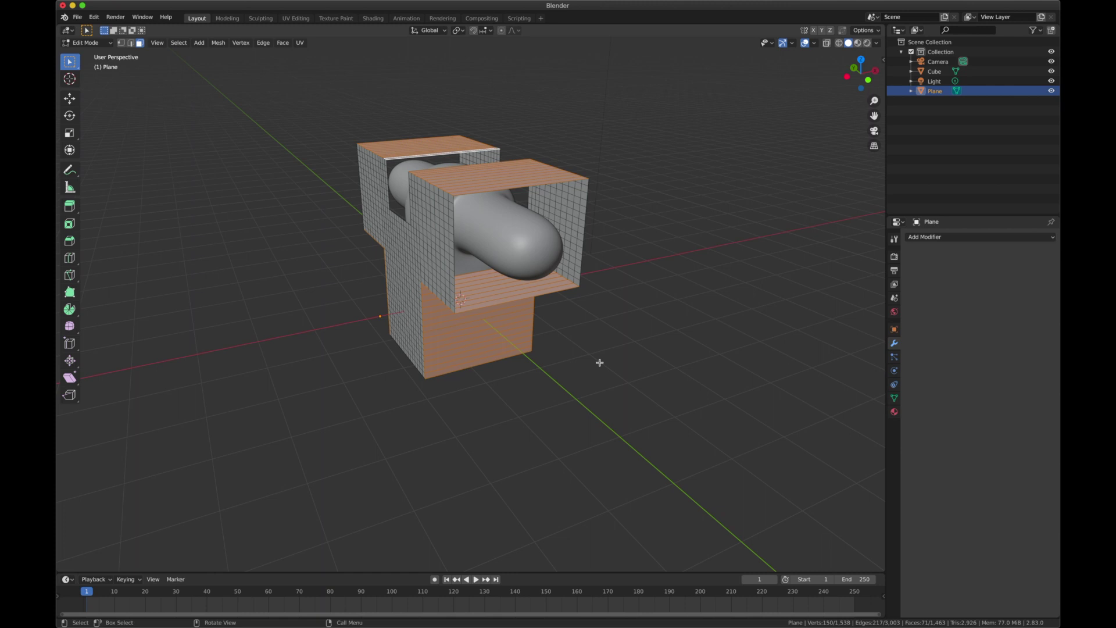
key(x)
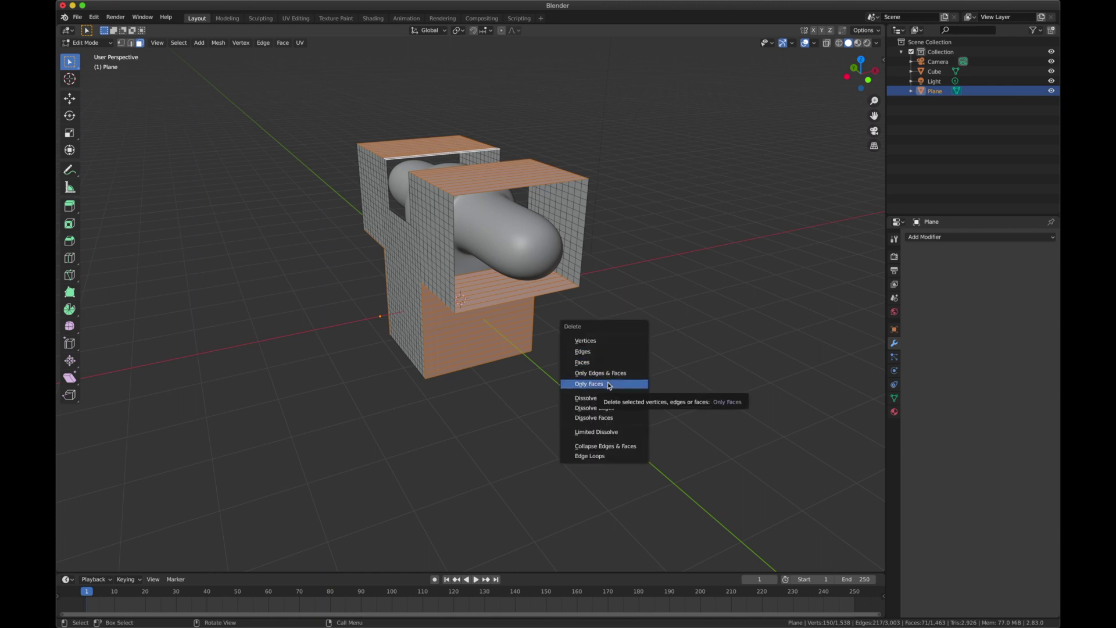
click(608, 384)
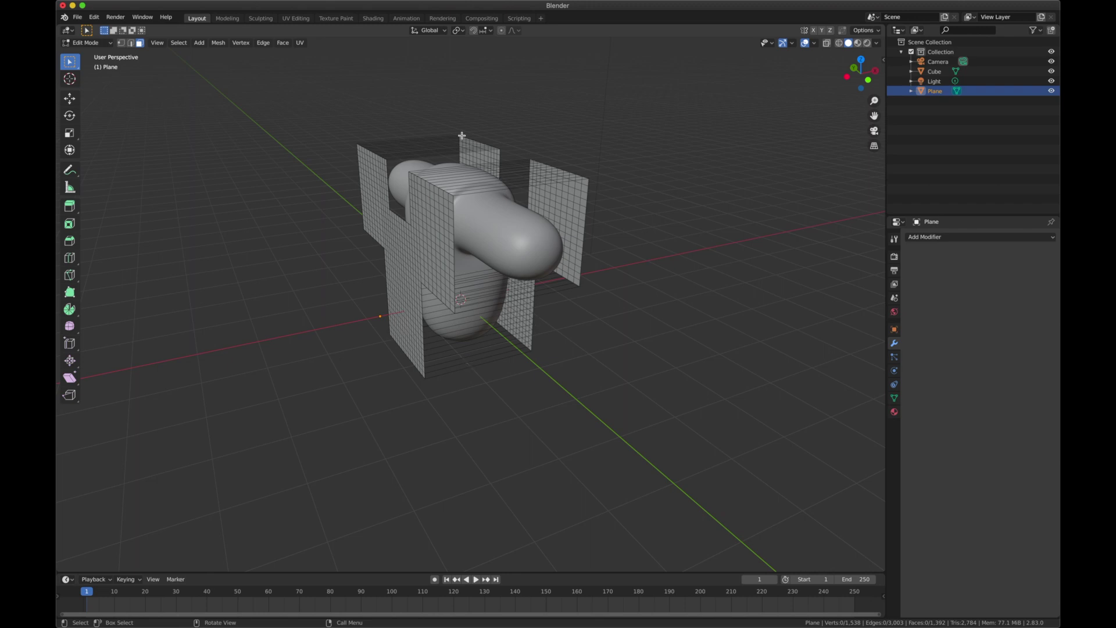
Examine the loose edges linking the shirt's front and back panels from the side, above, below and front.
scroll(462, 135, left, 10)
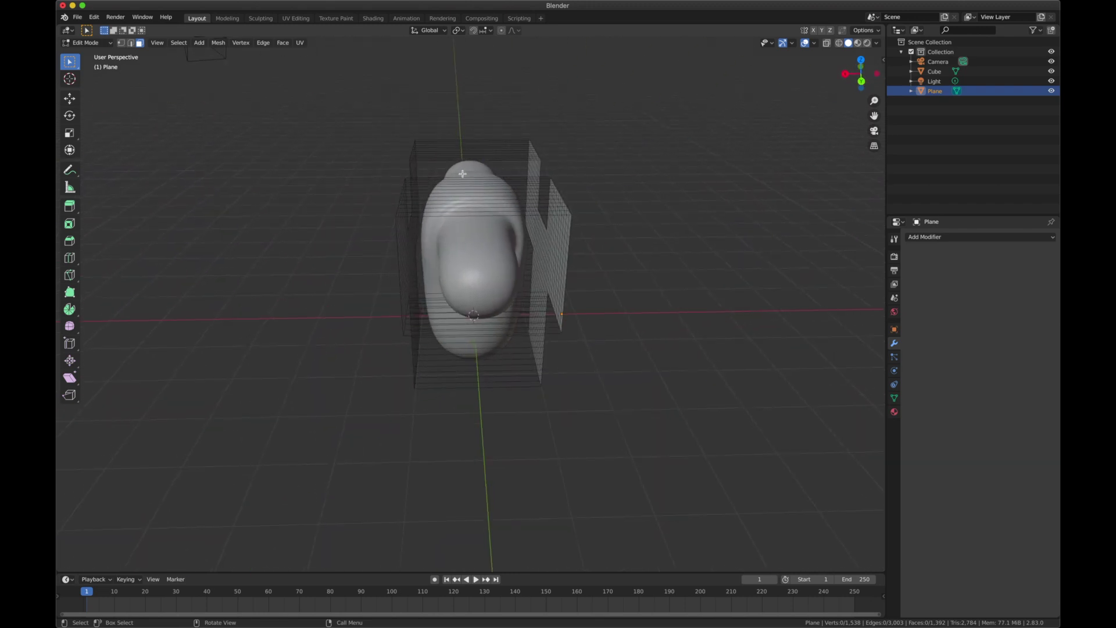
scroll(468, 341, down, 10)
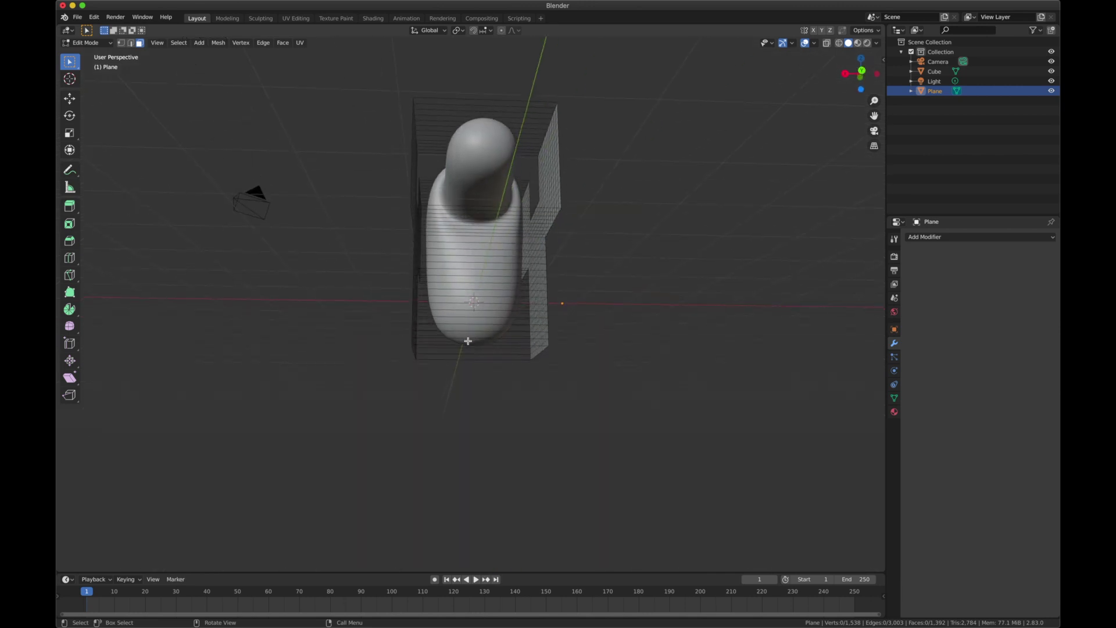
scroll(455, 150, up, 3)
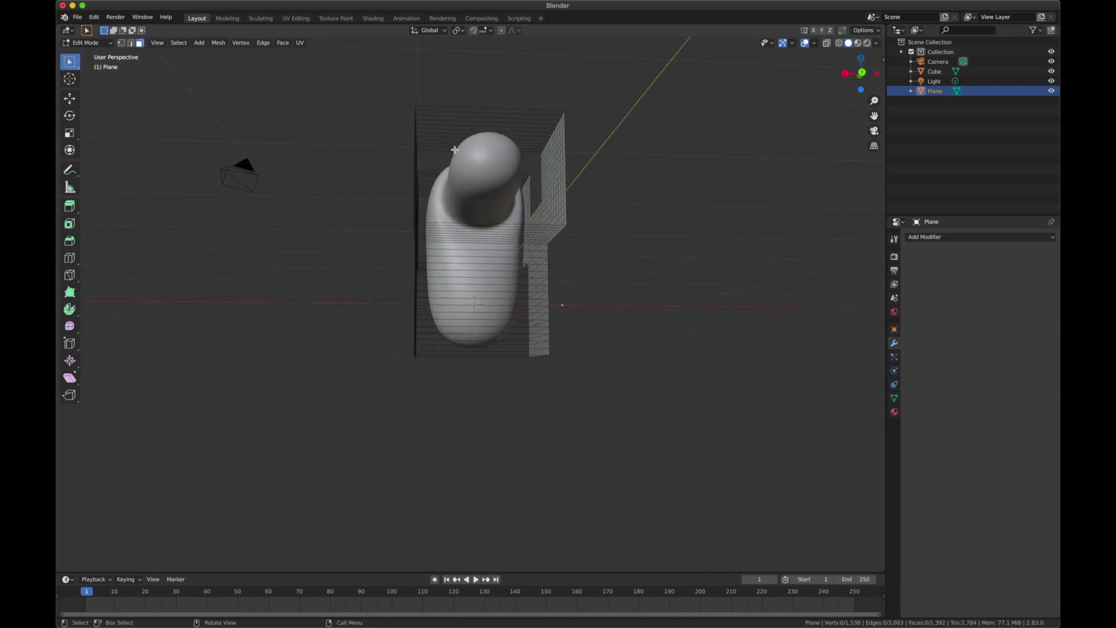
scroll(454, 149, up, 10)
scroll(455, 150, left, 8)
scroll(454, 150, right, 15)
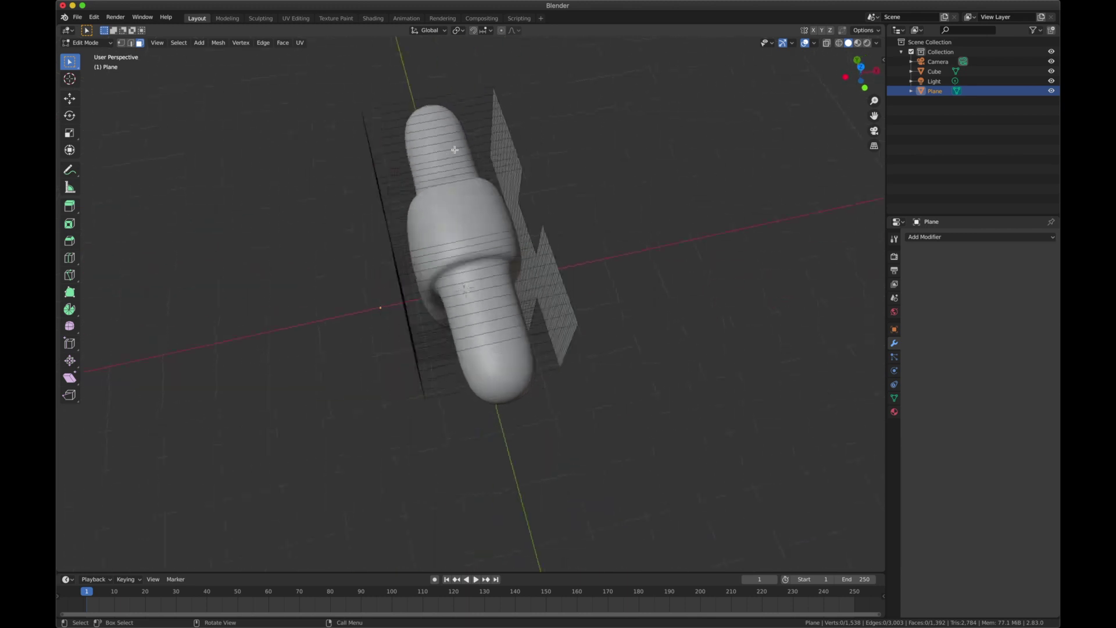
scroll(454, 150, down, 4)
scroll(454, 149, right, 4)
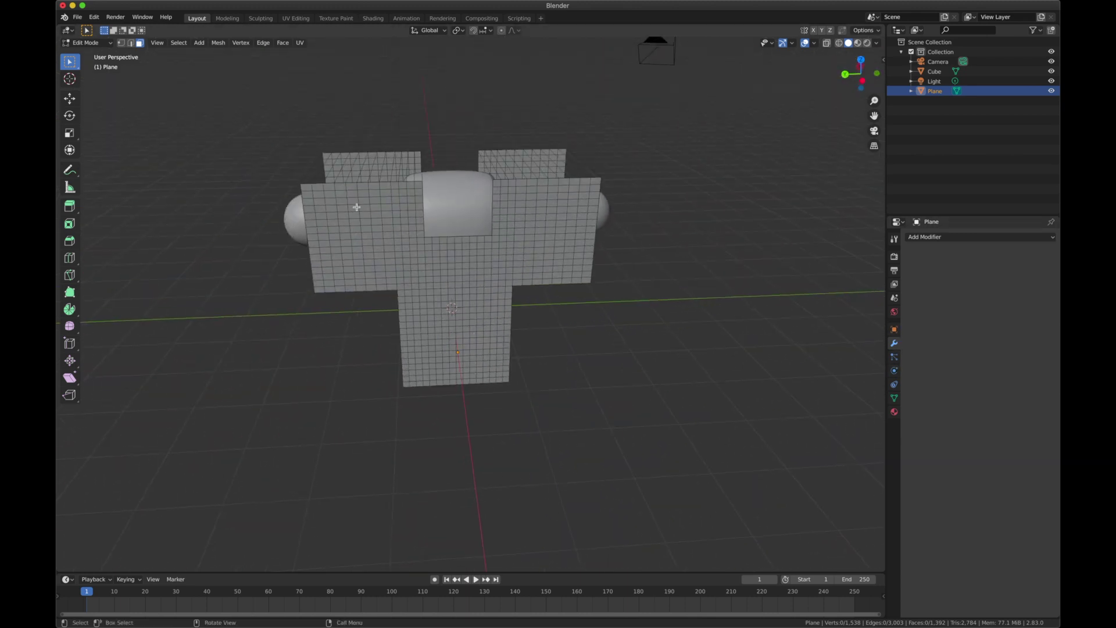
Enable Cloth physics on the shirt in Object Mode, and enable Collision physics on the torso body.
key(Tab)
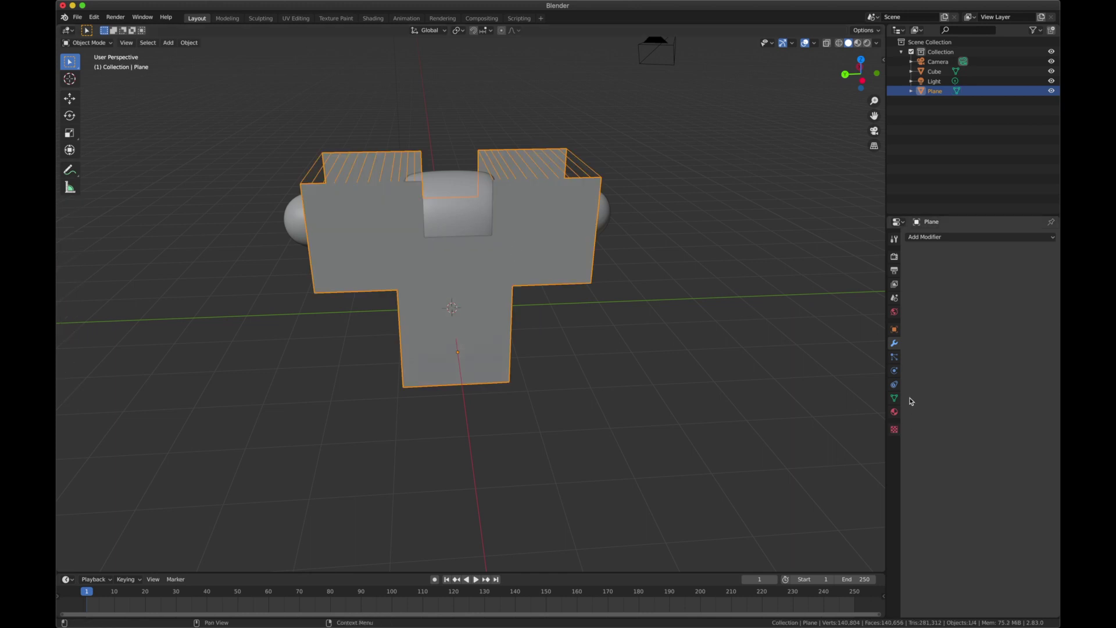
click(894, 429)
click(957, 270)
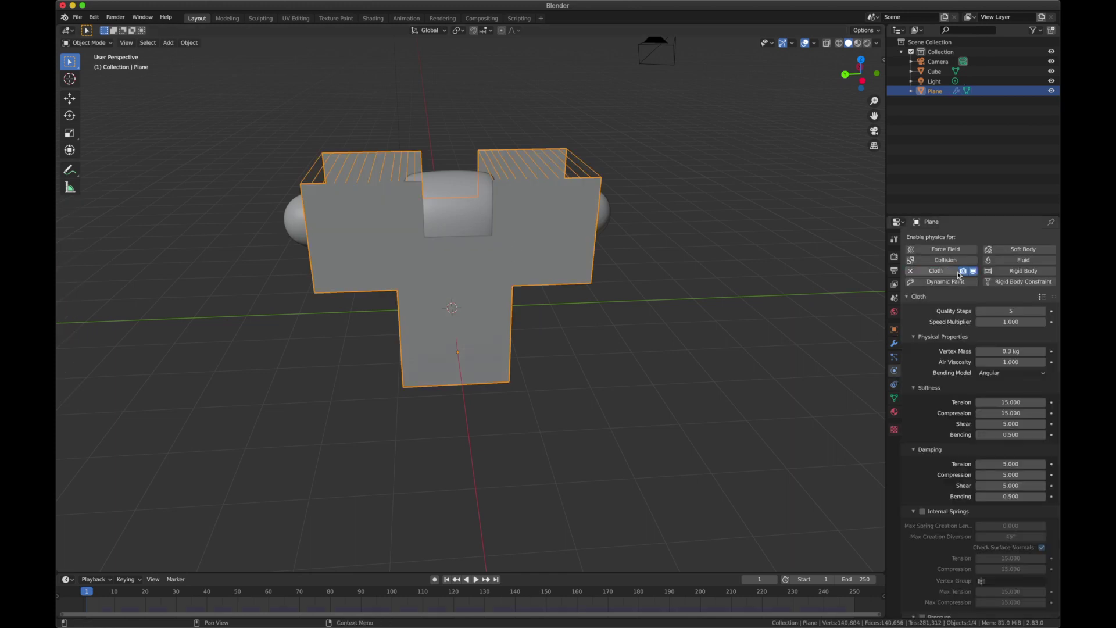
click(451, 196)
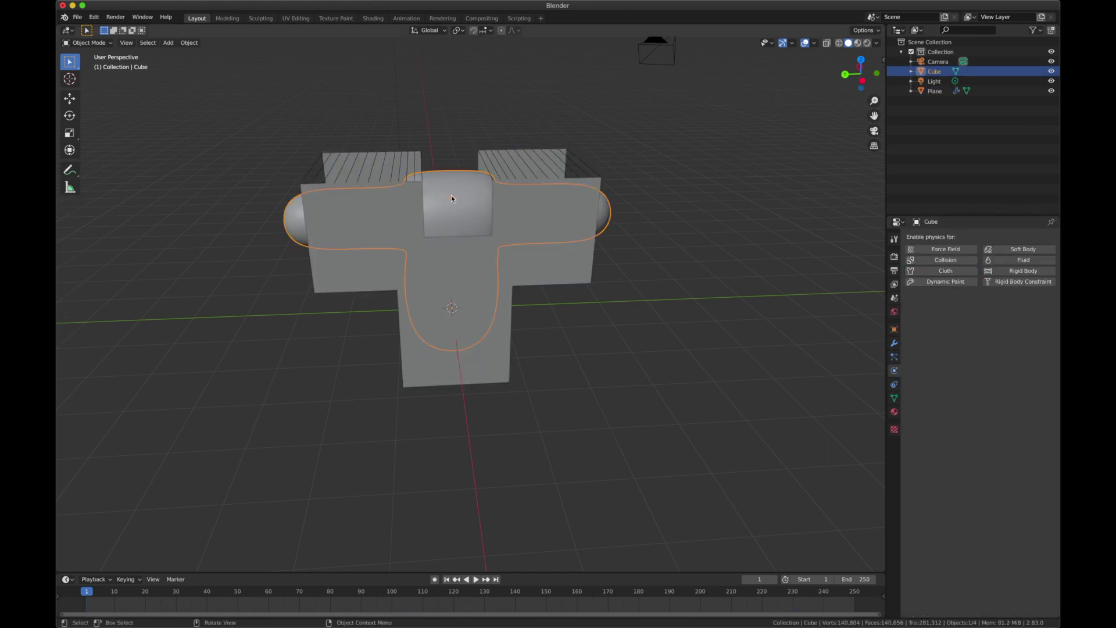
click(945, 263)
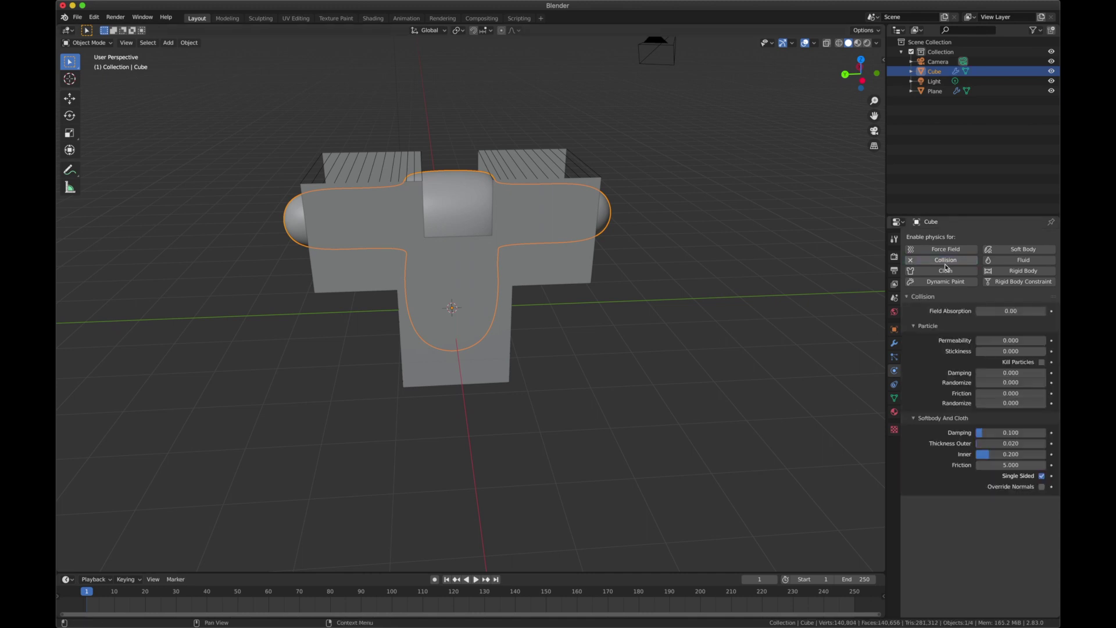
Enable Self Collisions in the shirt's cloth collision settings.
click(420, 389)
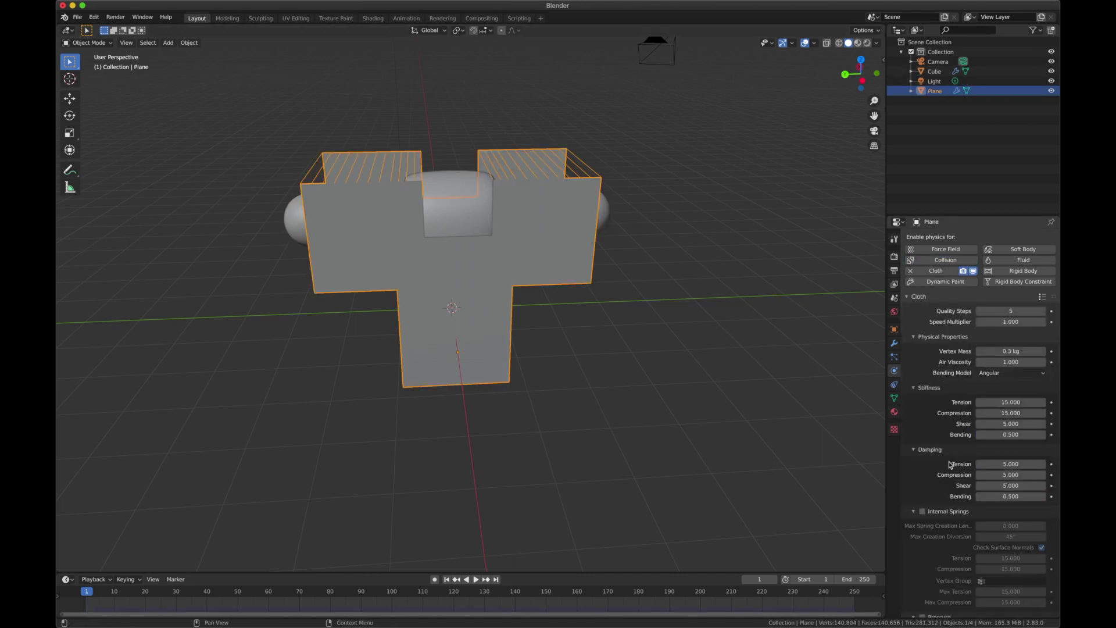
scroll(950, 463, down, 5)
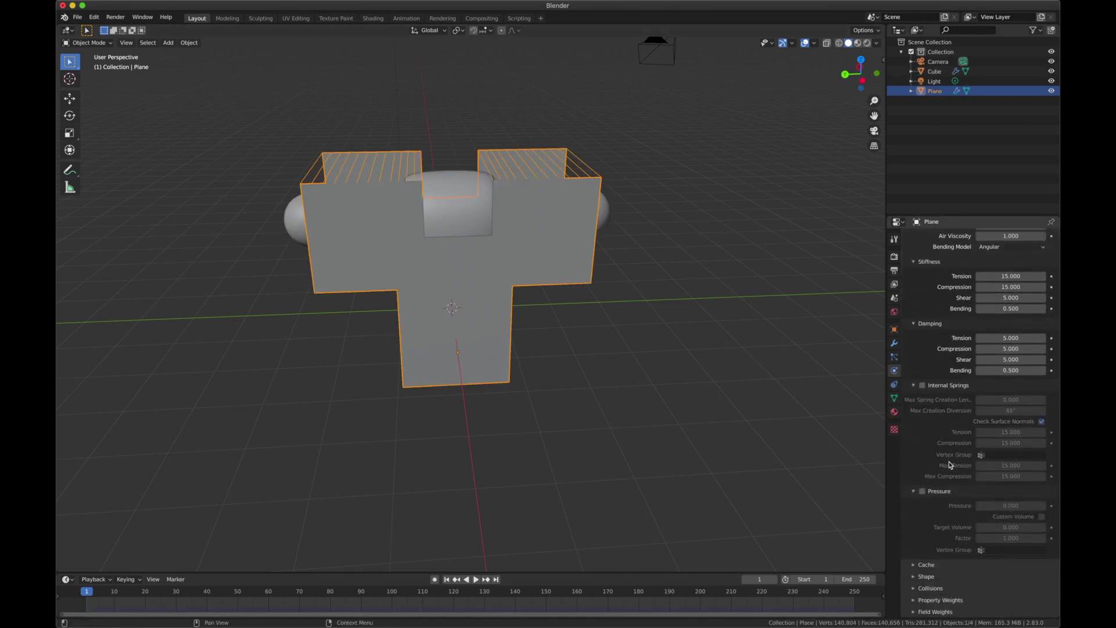
click(914, 588)
scroll(914, 587, down, 5)
click(922, 547)
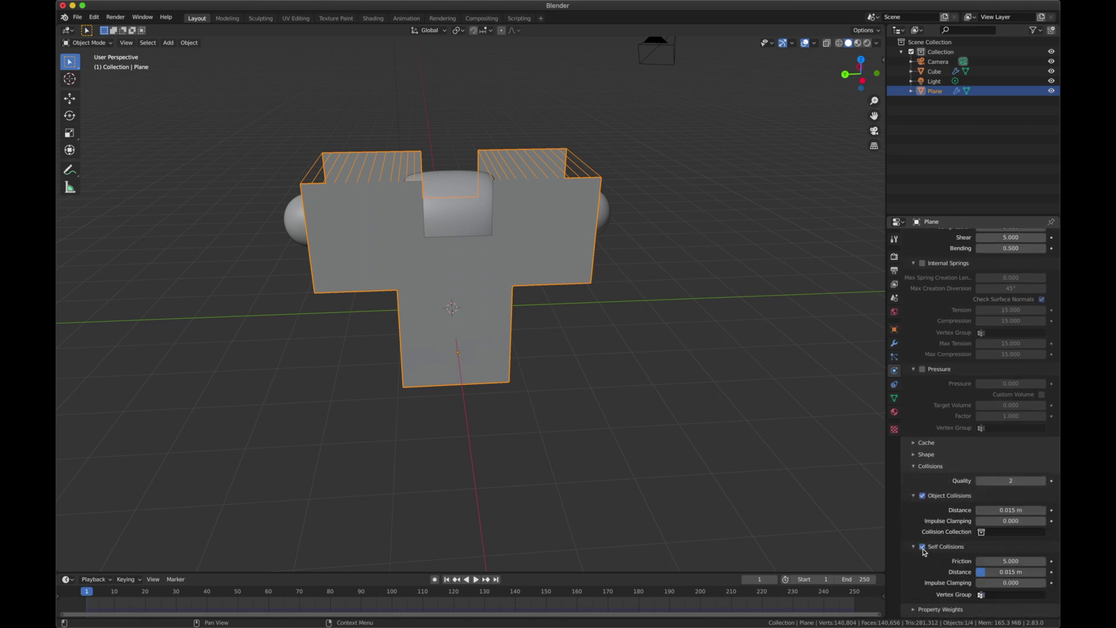
Enable Sewing in the shirt's cloth Shape settings.
scroll(927, 516, up, 10)
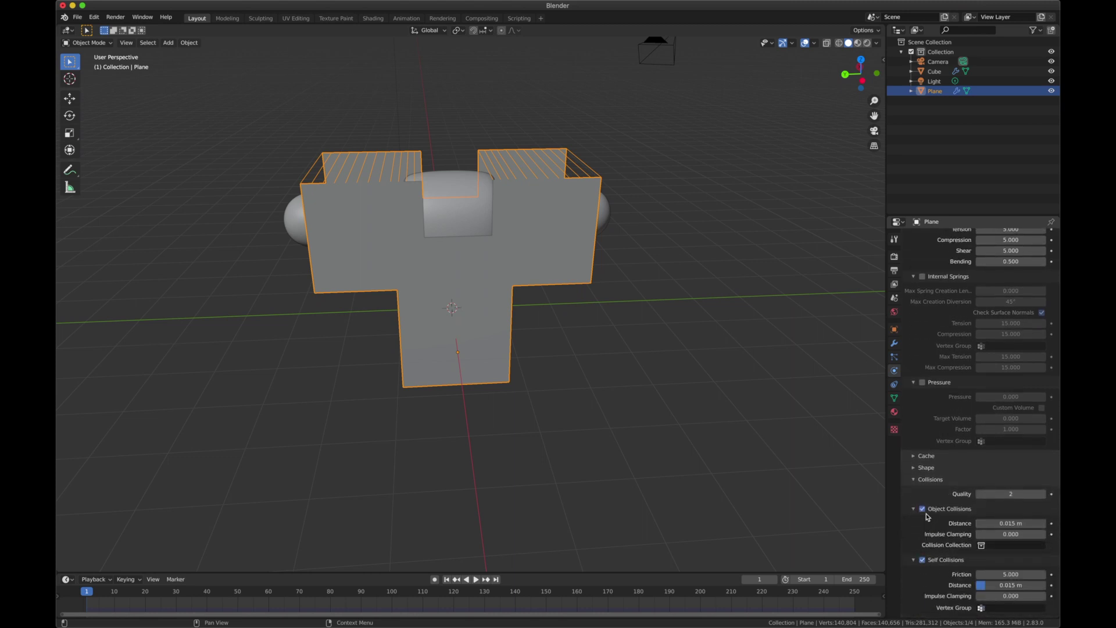
scroll(927, 516, down, 4)
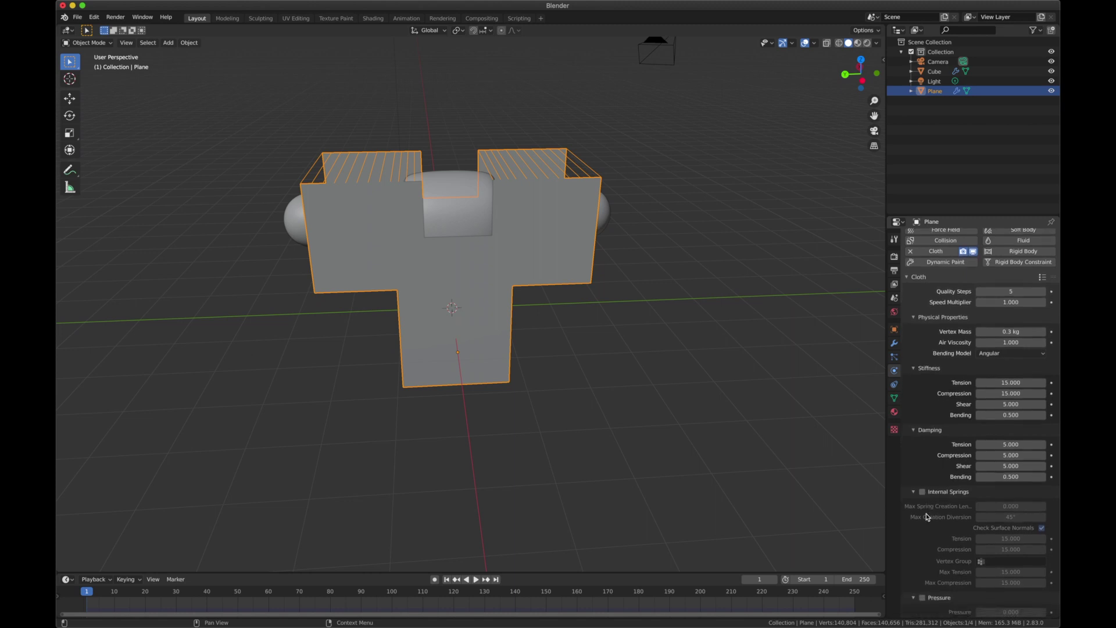
scroll(928, 516, down, 4)
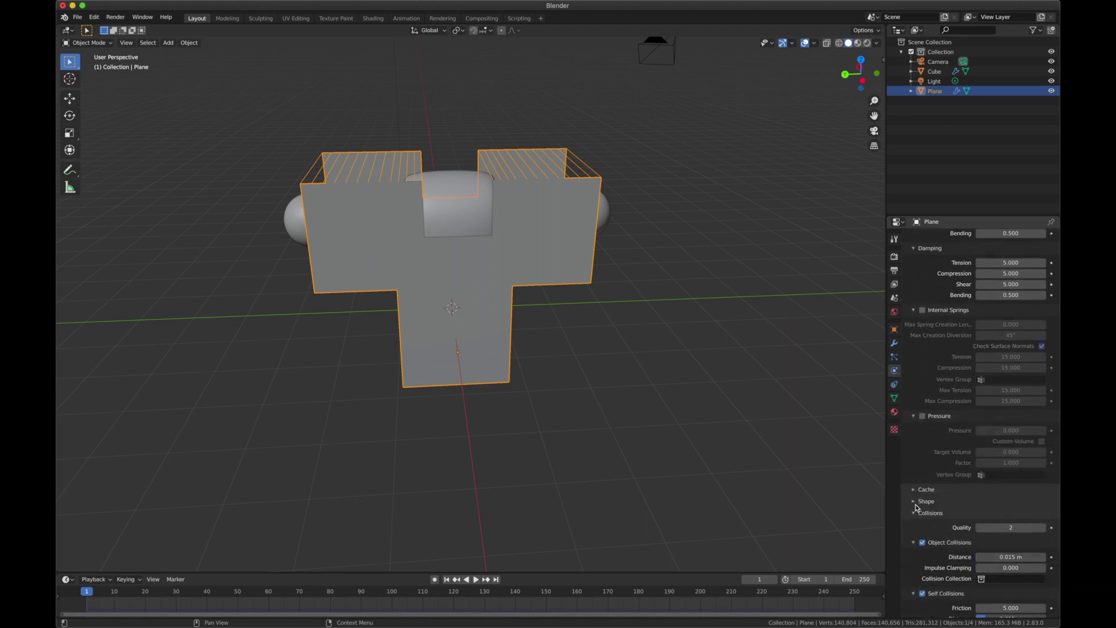
click(917, 507)
scroll(916, 505, down, 1)
scroll(916, 505, down, 4)
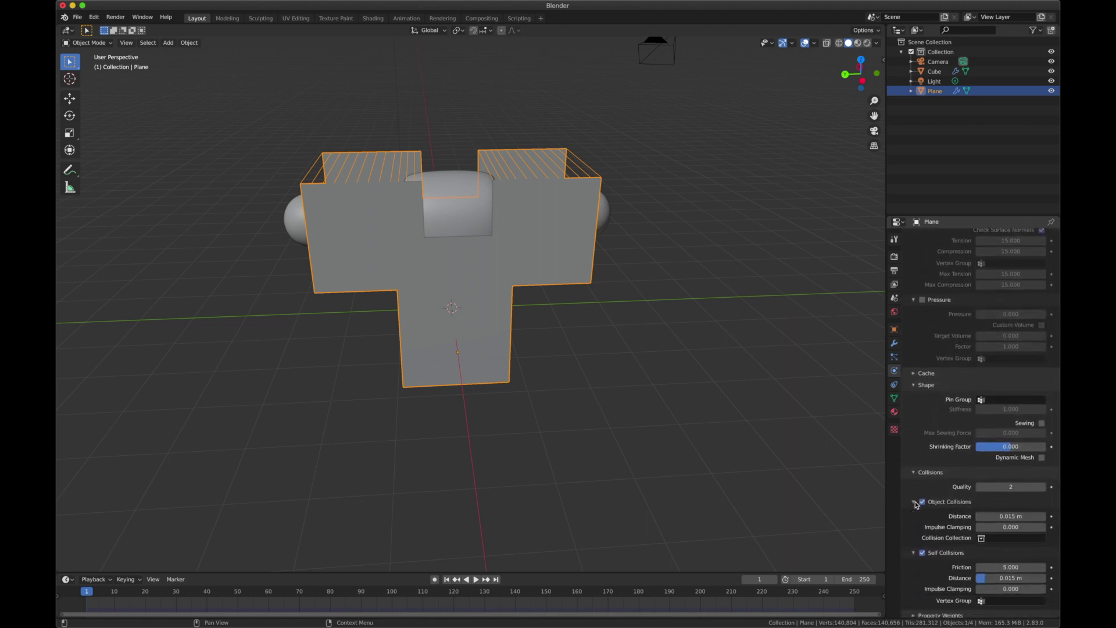
click(1042, 415)
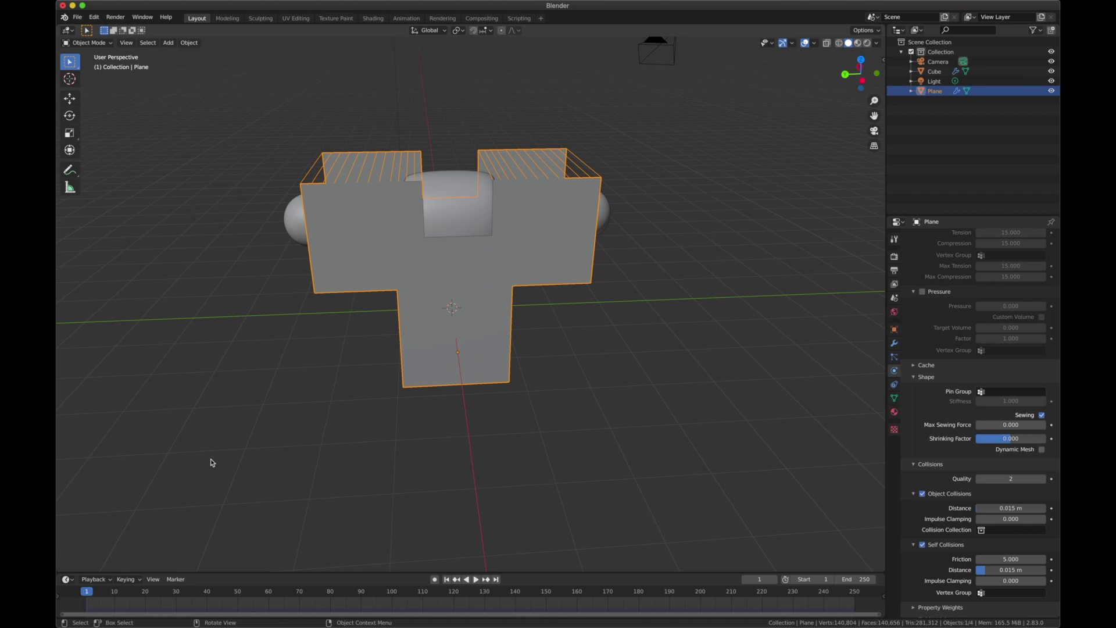
Play the cloth simulation to frame 12, stop it, and examine how the shirt wraps the body from several sides.
key(space)
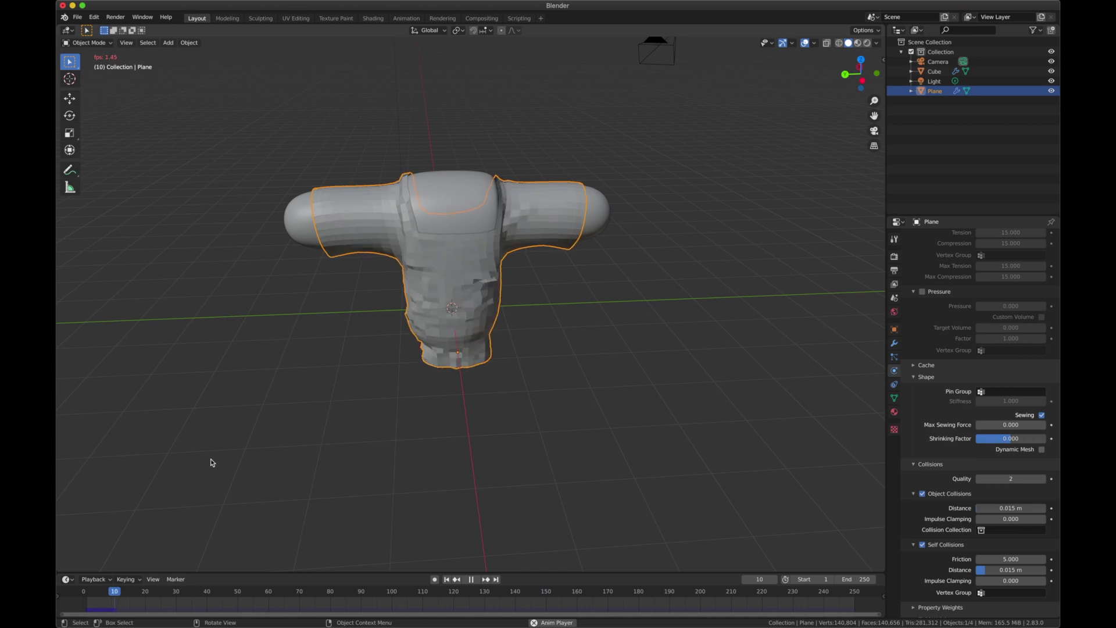
key(space)
scroll(211, 459, left, 10)
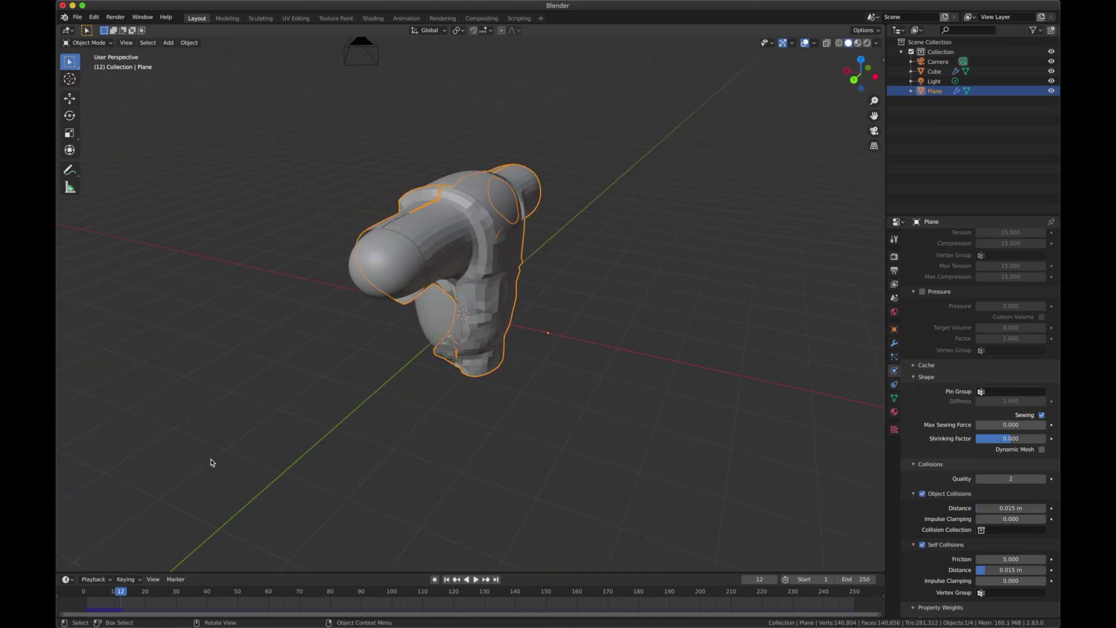
middle_drag(211, 459, 210, 459)
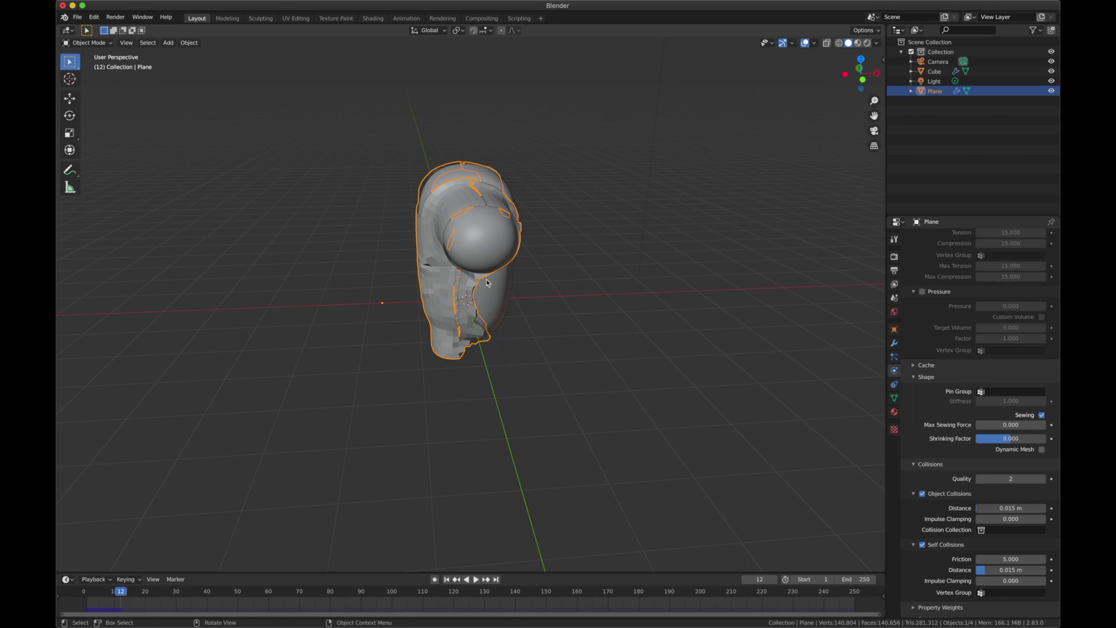
middle_drag(455, 342, 455, 342)
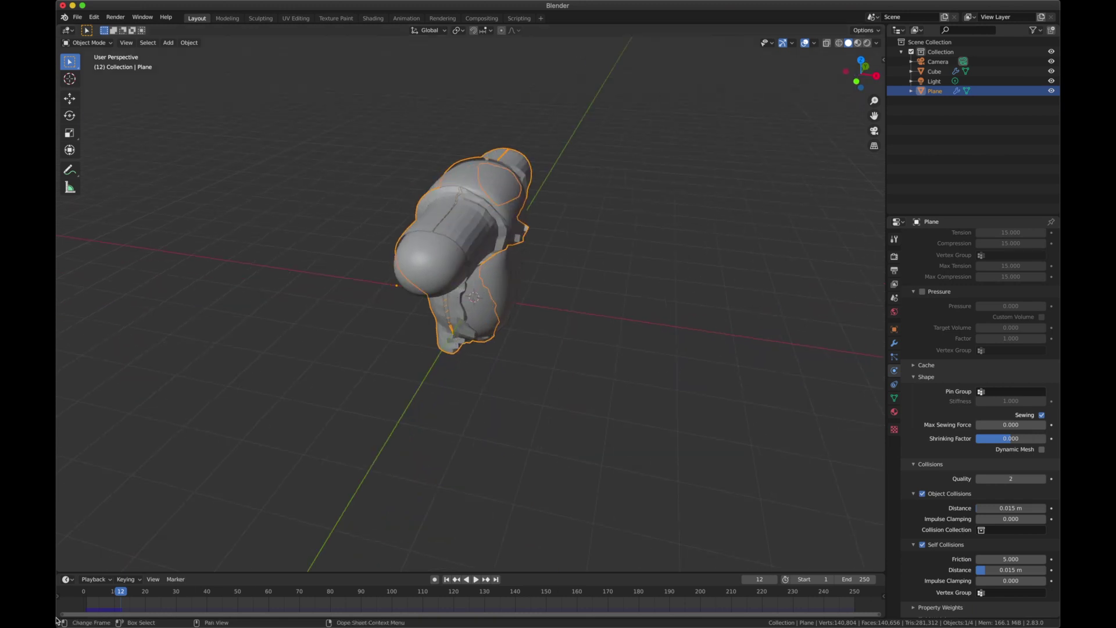
Return to frame 0, select the shirt panel on the body's positive X side in Edit Mode, and move it along X away from the body.
click(79, 593)
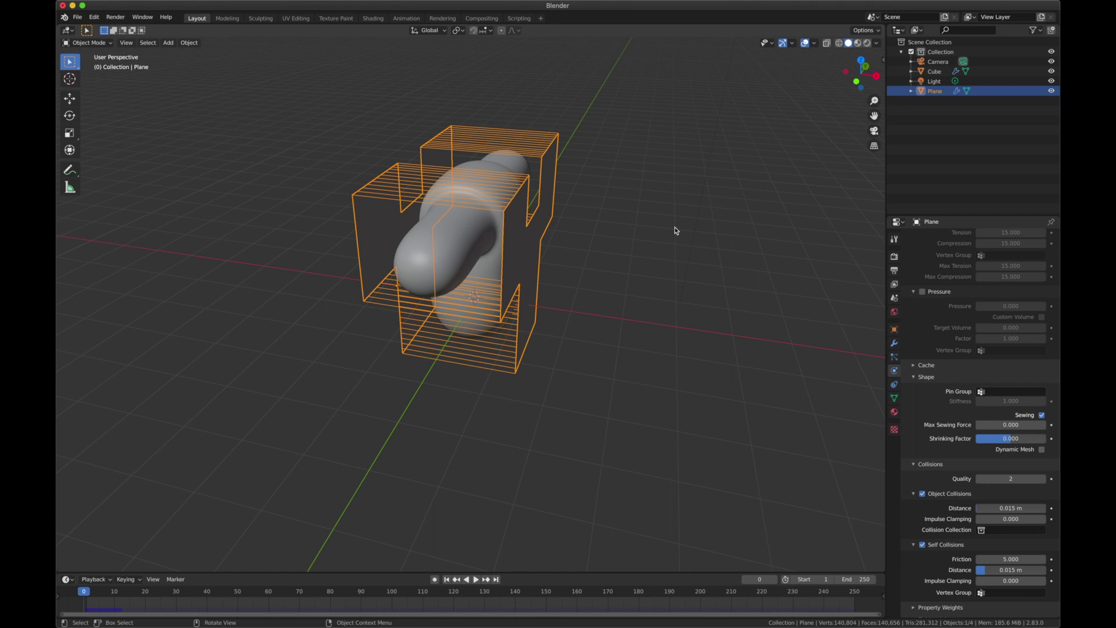
middle_drag(674, 230, 511, 226)
key(Tab)
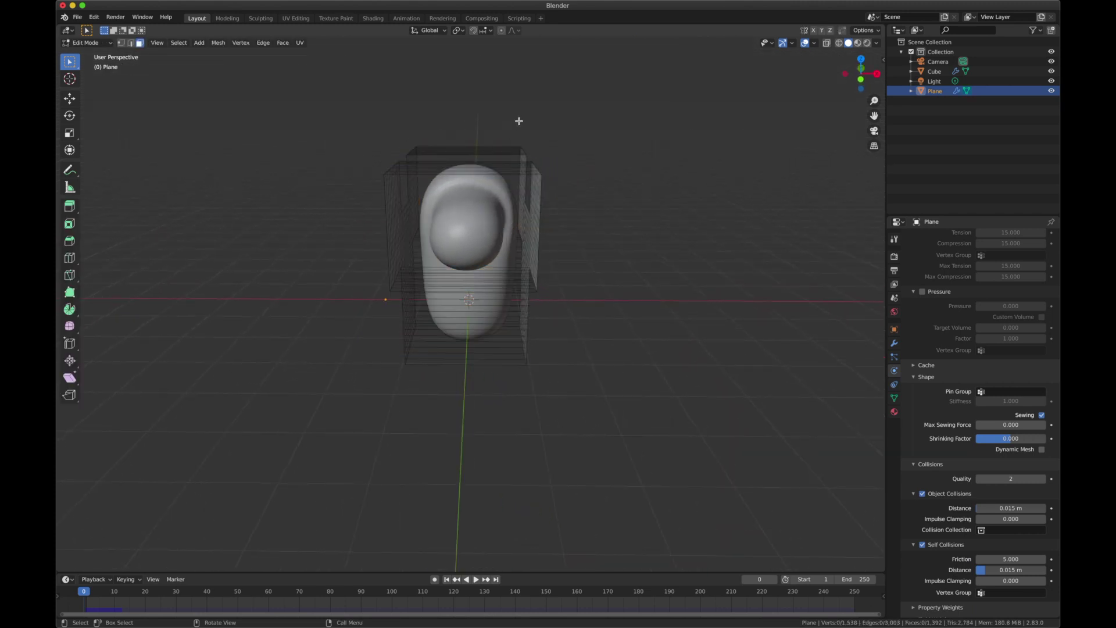
drag(519, 121, 579, 413)
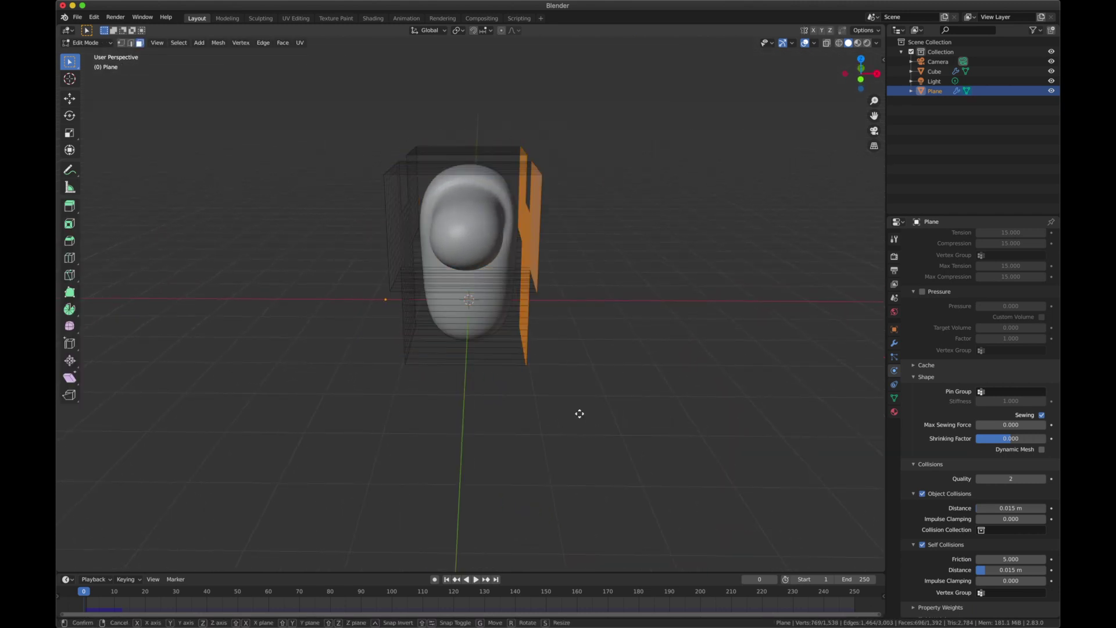
key(g)
key(x)
click(612, 417)
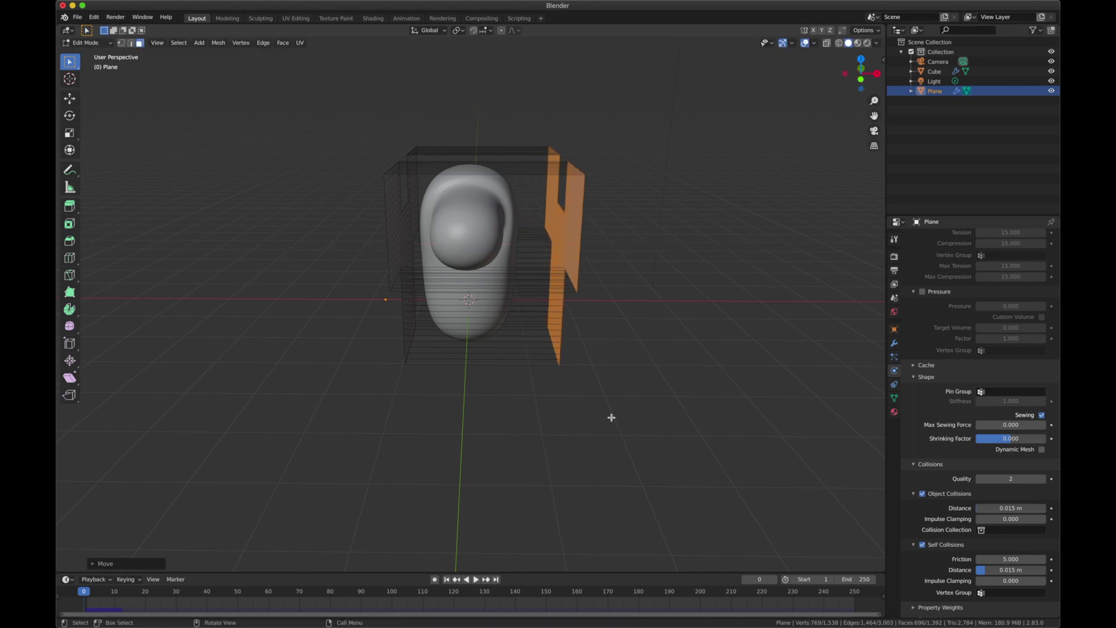
Select the entire shirt mesh and move it along X until its two panels sit evenly around the body.
key(a)
key(g)
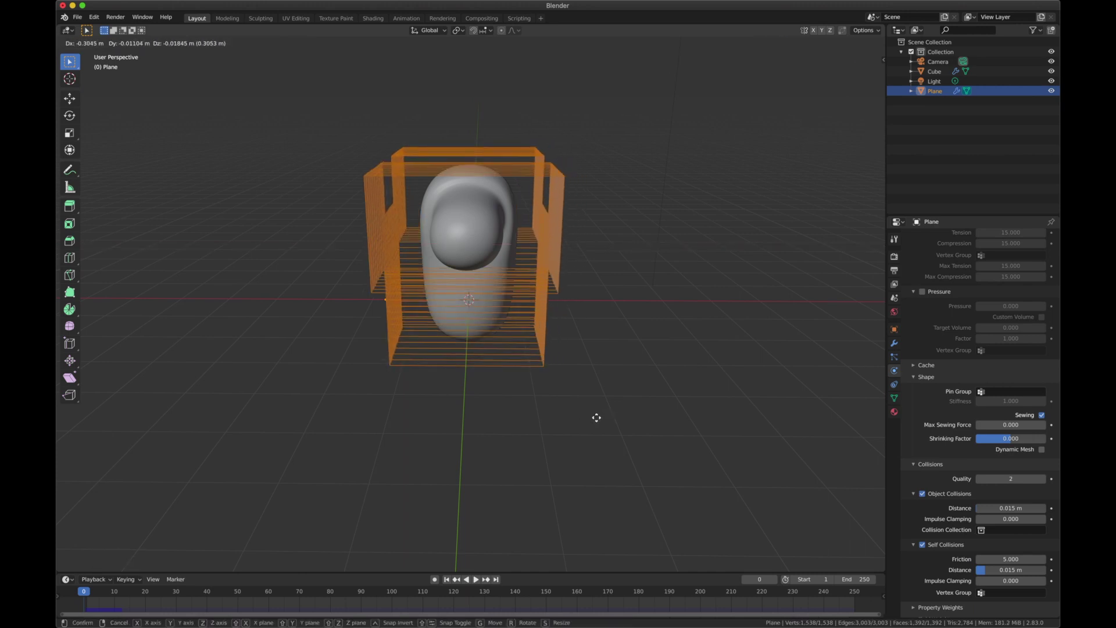
key(x)
click(596, 417)
scroll(596, 418, left, 10)
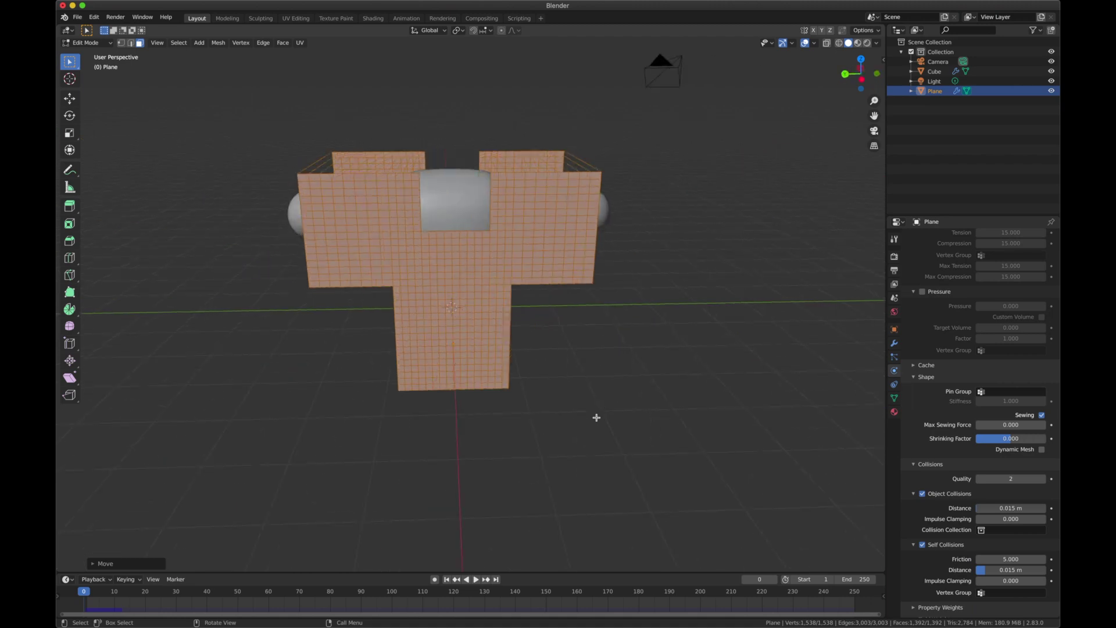
scroll(596, 417, left, 10)
scroll(597, 417, right, 4)
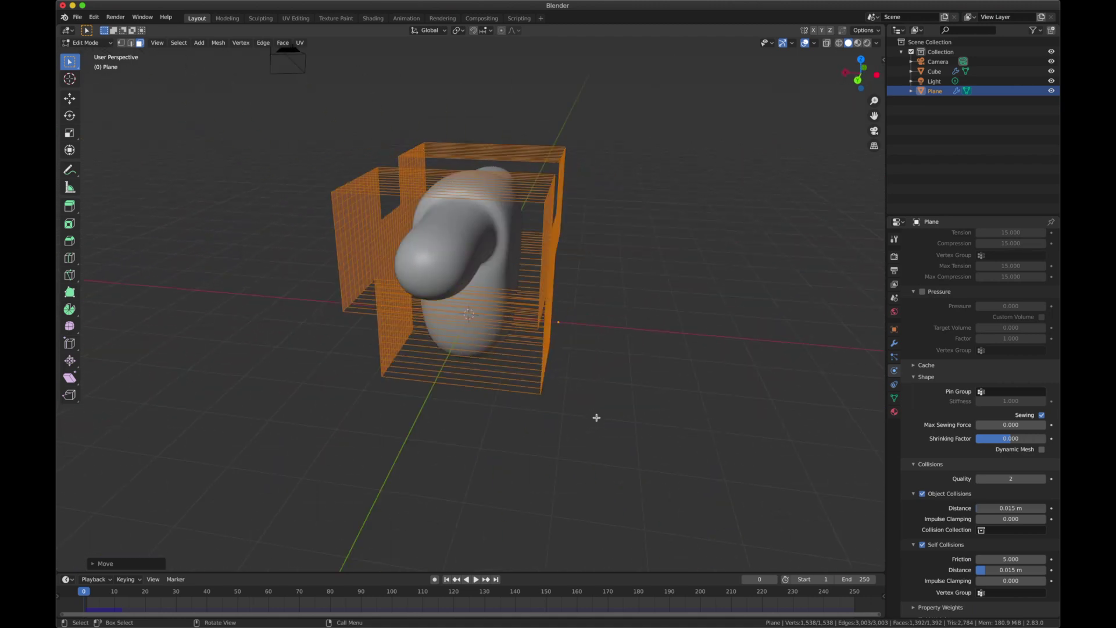
scroll(597, 417, left, 5)
scroll(525, 376, left, 10)
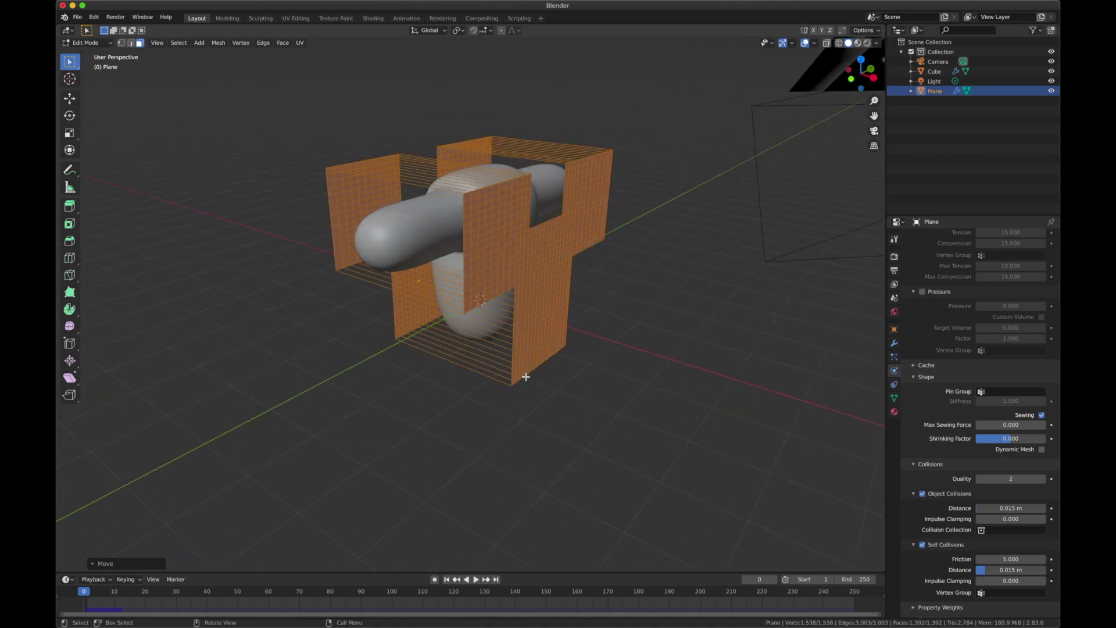
key(KP_4)
key(KP_4)
key(KP_4)
Set the shirt's cloth Quality Steps to 8 and its collision Quality to 5.
scroll(980, 304, up, 12)
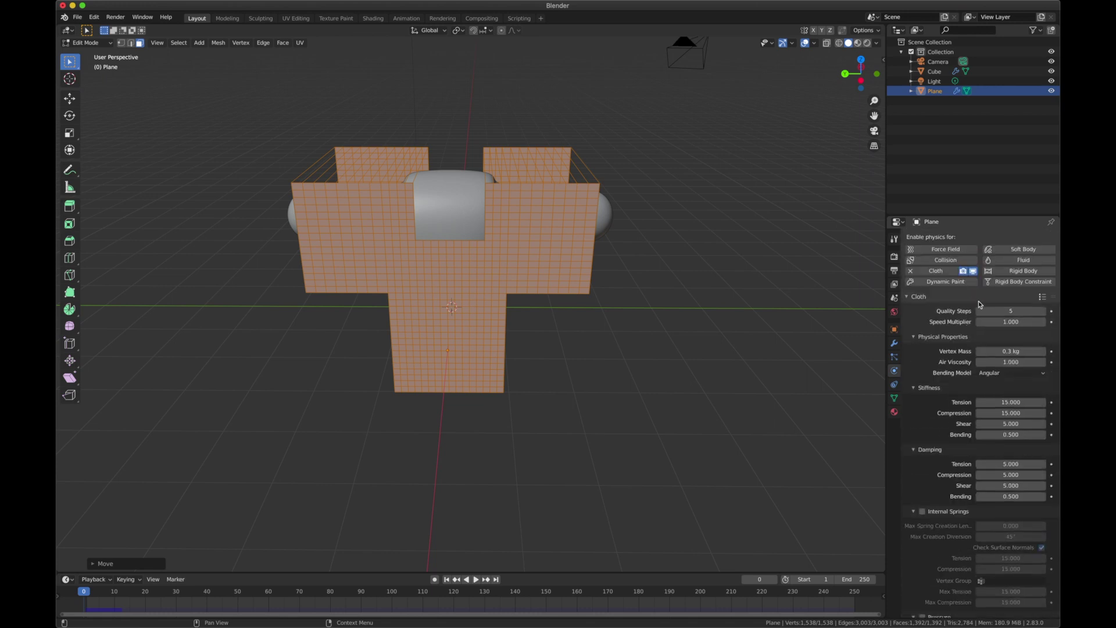
click(1043, 312)
click(1043, 311)
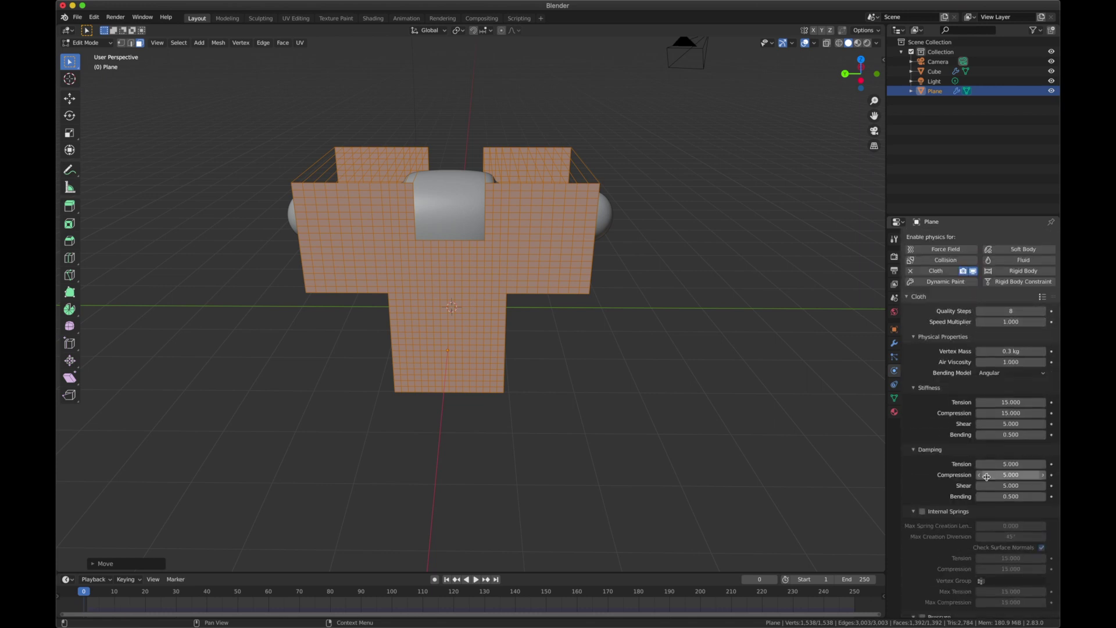
scroll(983, 474, down, 14)
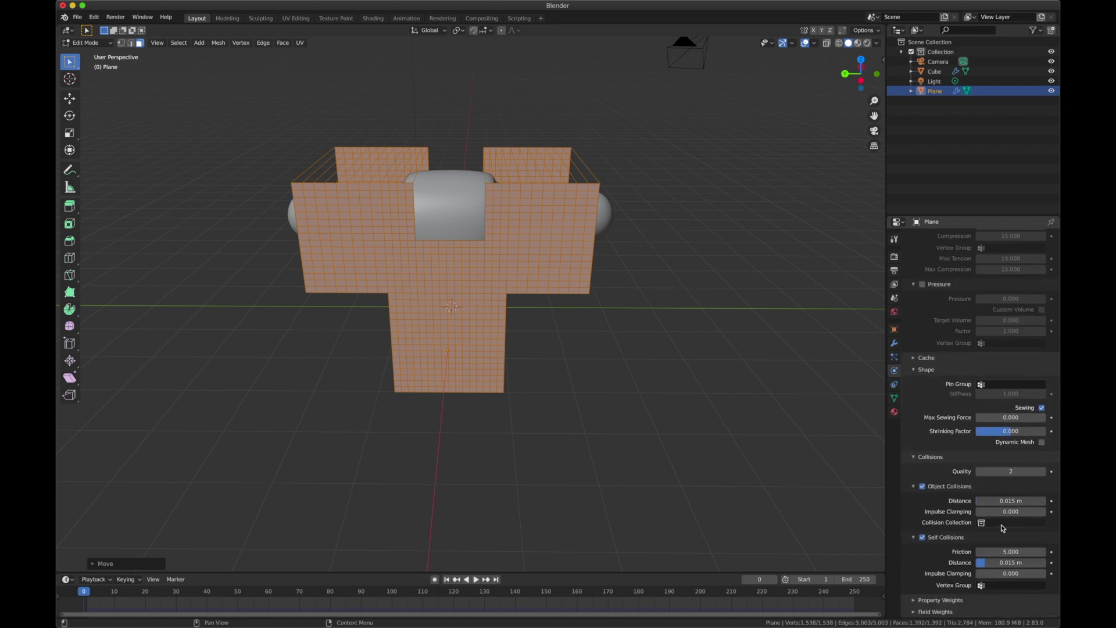
click(1044, 473)
click(1044, 474)
click(1044, 474)
Return to Object Mode, replay the cloth simulation from frame 0, and stop it at frame 6.
key(space)
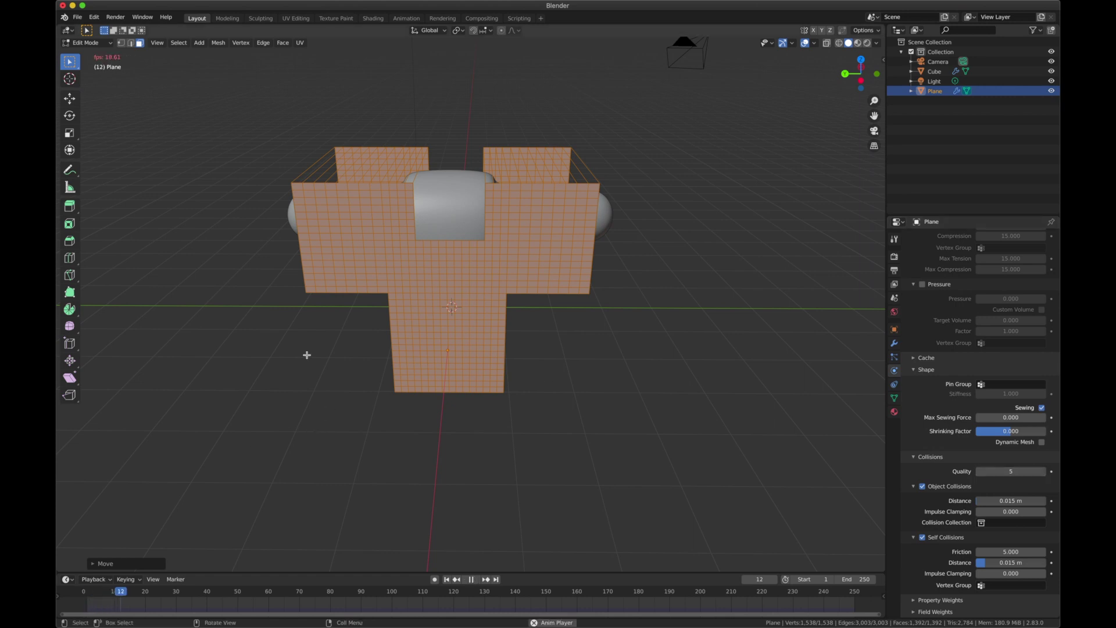
key(Tab)
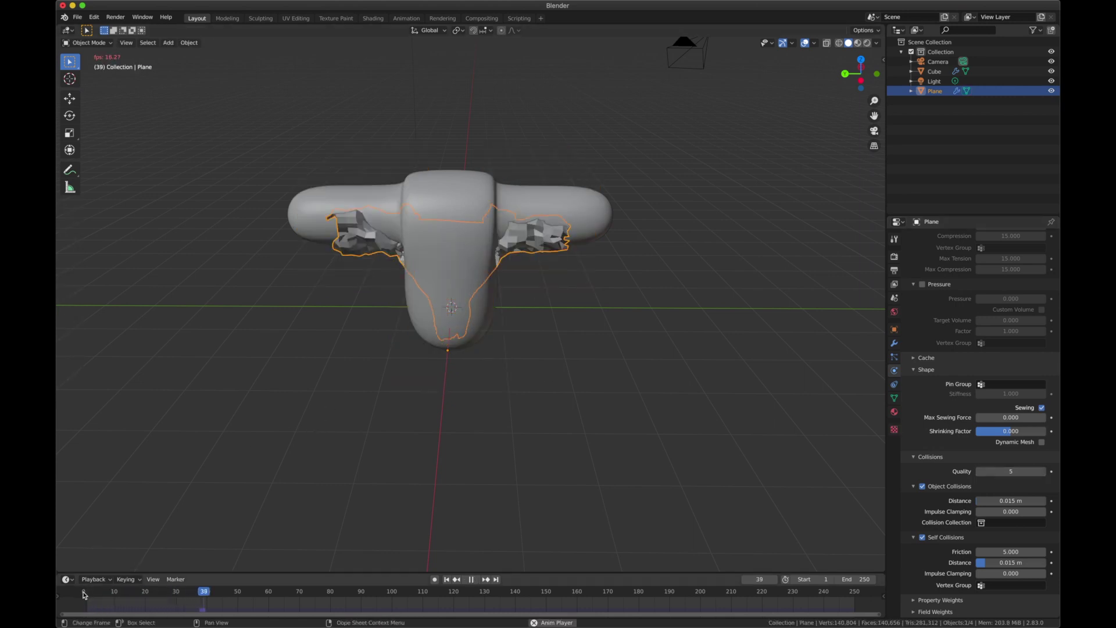
click(84, 591)
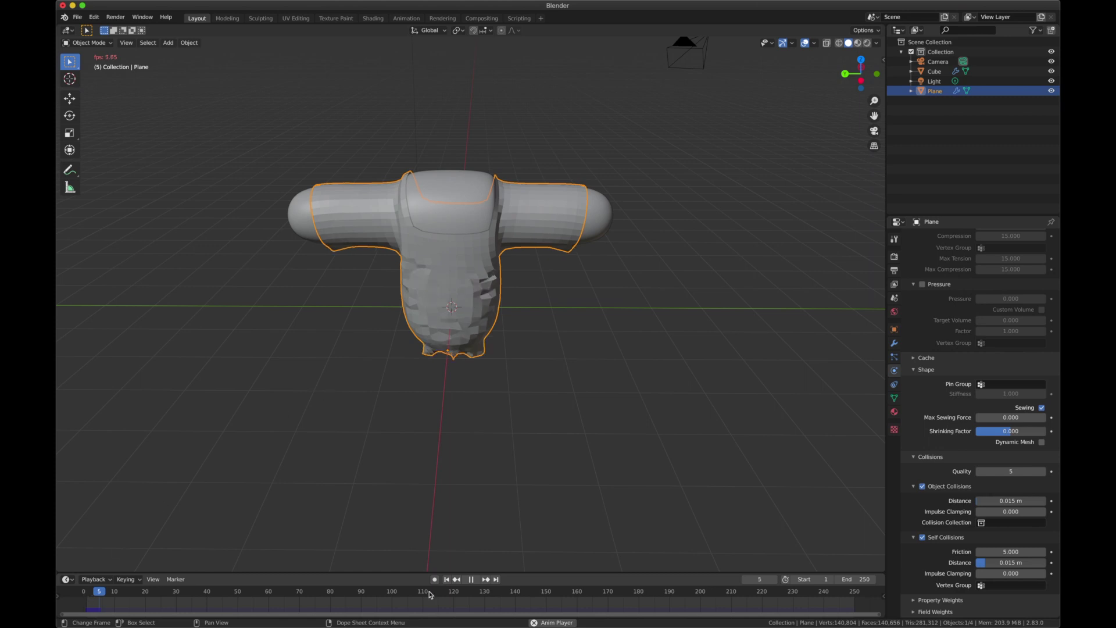
click(476, 579)
Hide the body (Cube) and examine the sewn shirt's side seams and sleeves up close.
scroll(474, 469, left, 10)
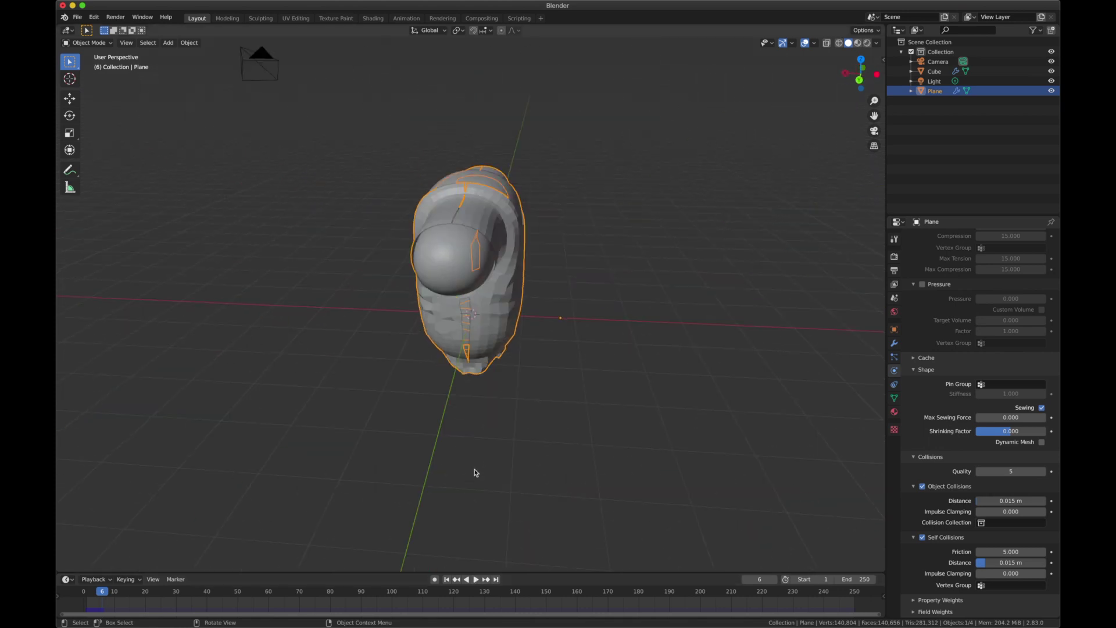
scroll(475, 472, right, 5)
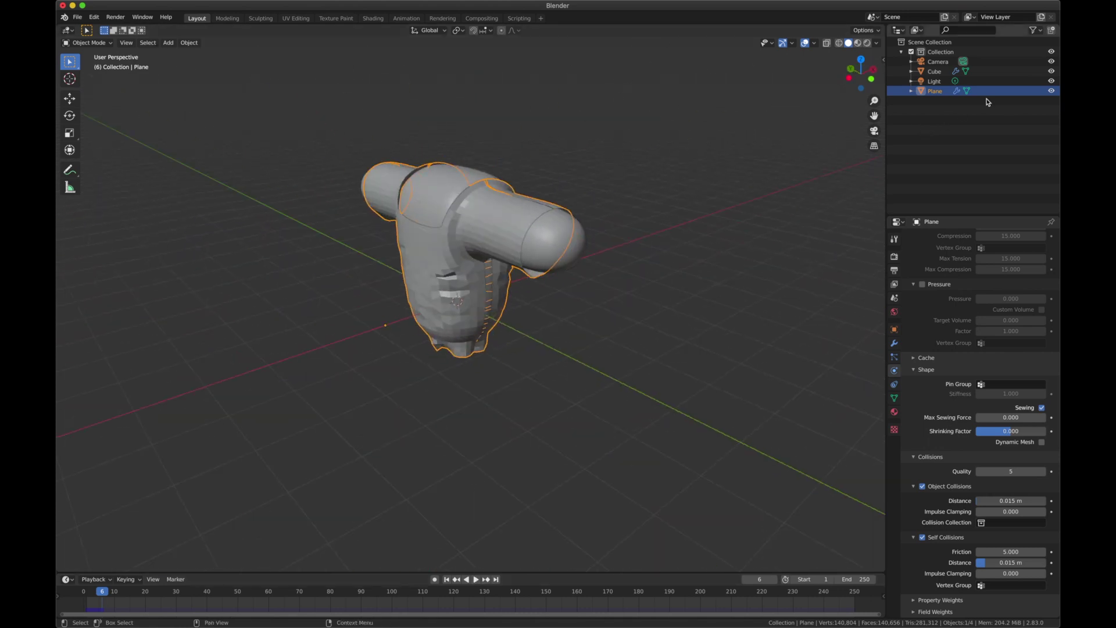
click(1051, 71)
scroll(605, 194, right, 10)
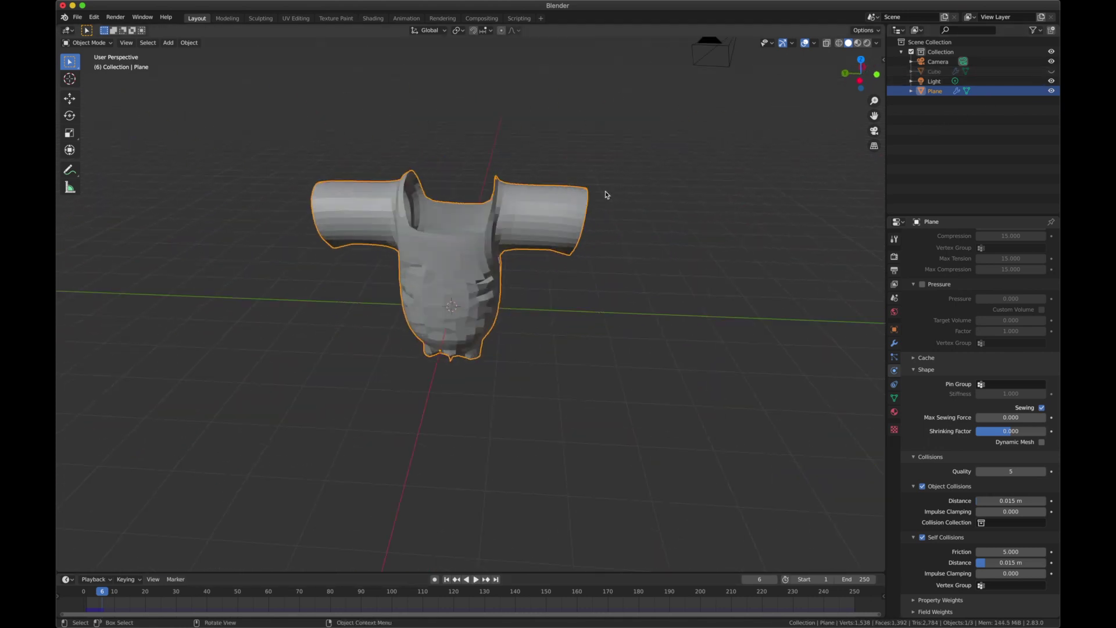
scroll(605, 194, up, 5)
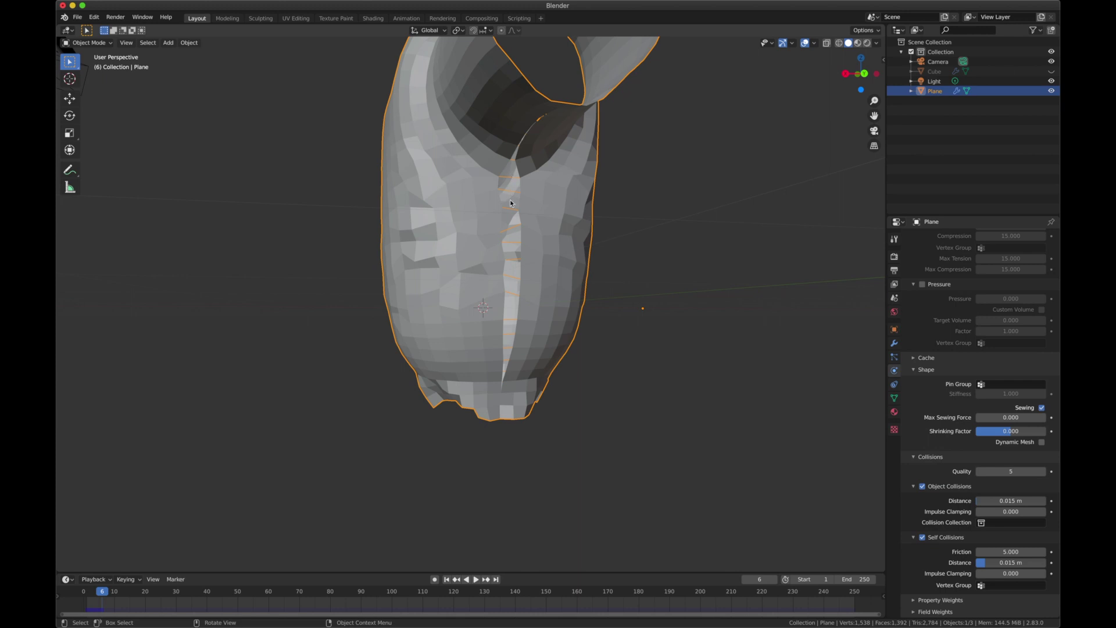
scroll(506, 283, left, 15)
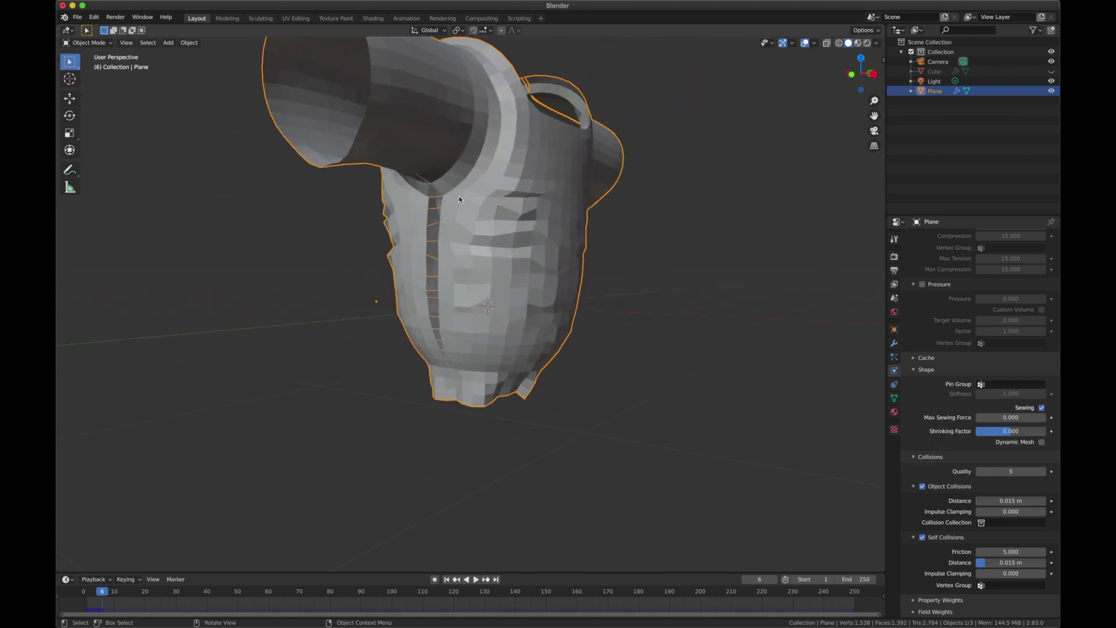
Apply Shade Smooth to the shirt and examine its surface from several sides.
right_click(464, 297)
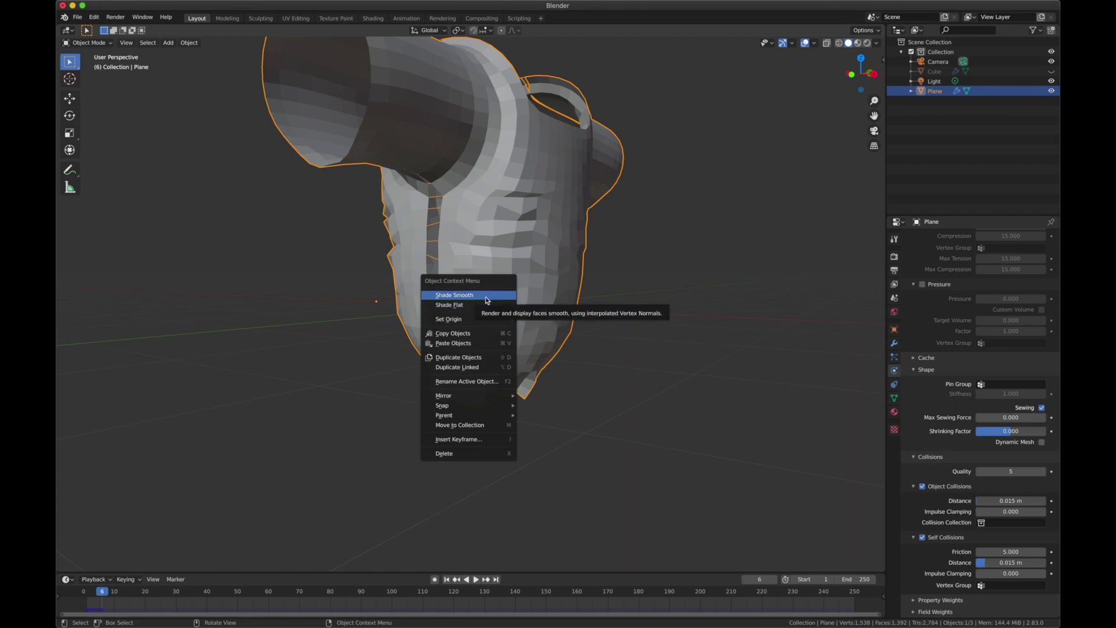
click(457, 298)
scroll(458, 303, down, 10)
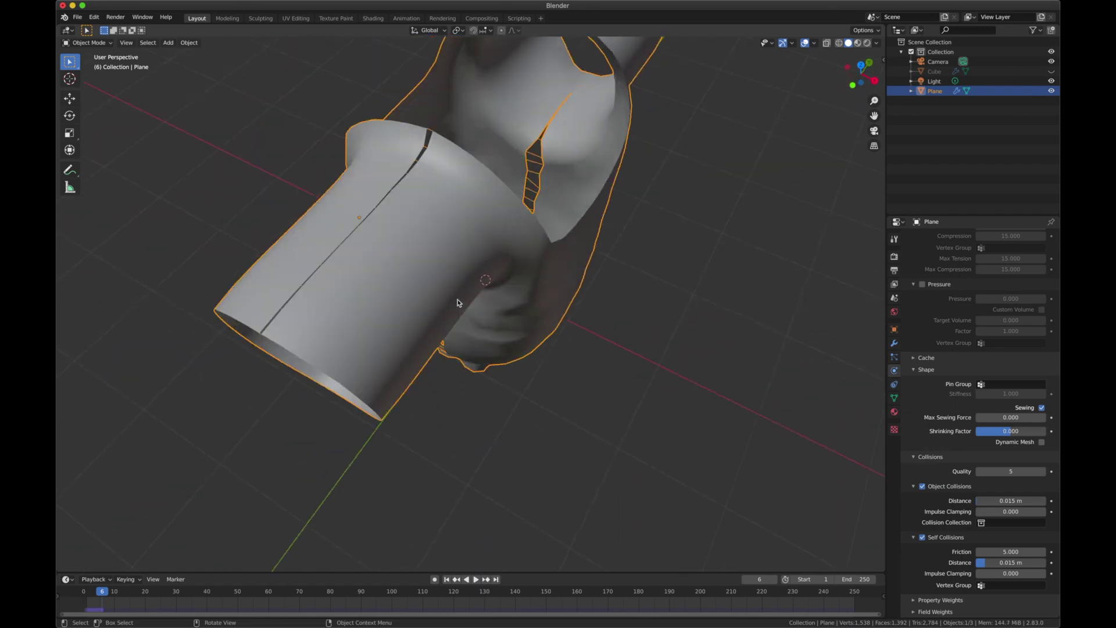
scroll(458, 302, down, 10)
scroll(458, 302, left, 10)
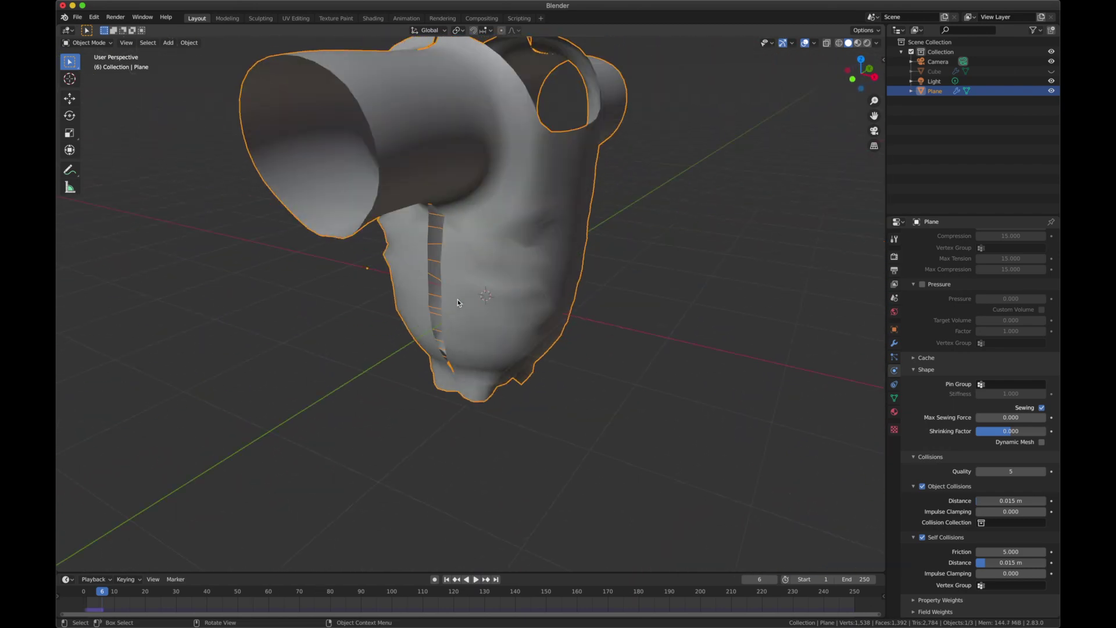
ctrl+scroll(708, 272, down, 5)
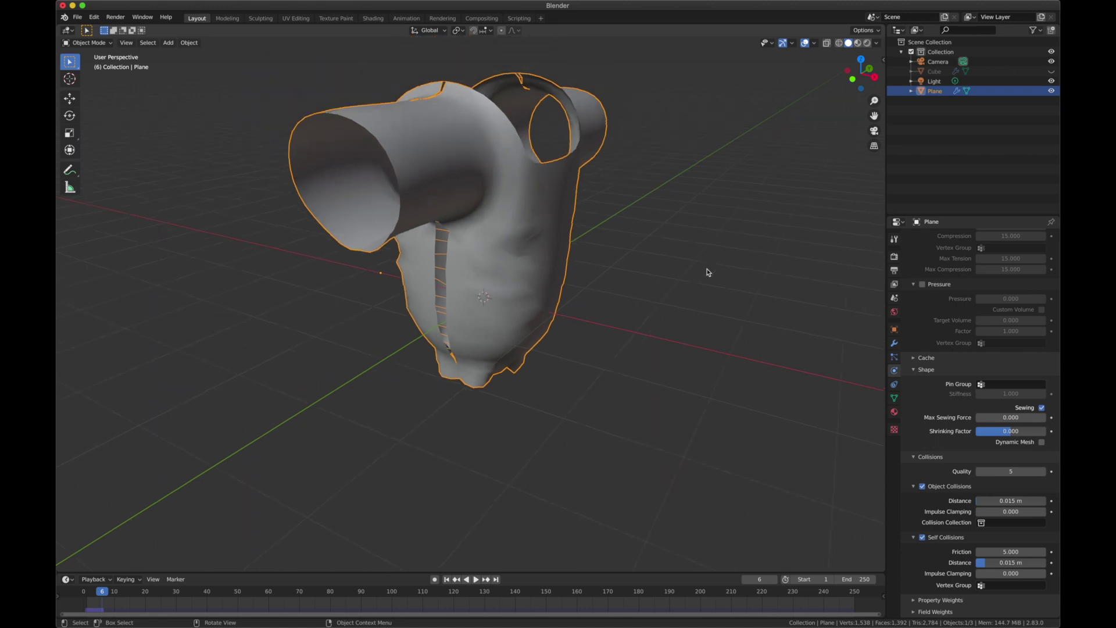
scroll(707, 272, right, 10)
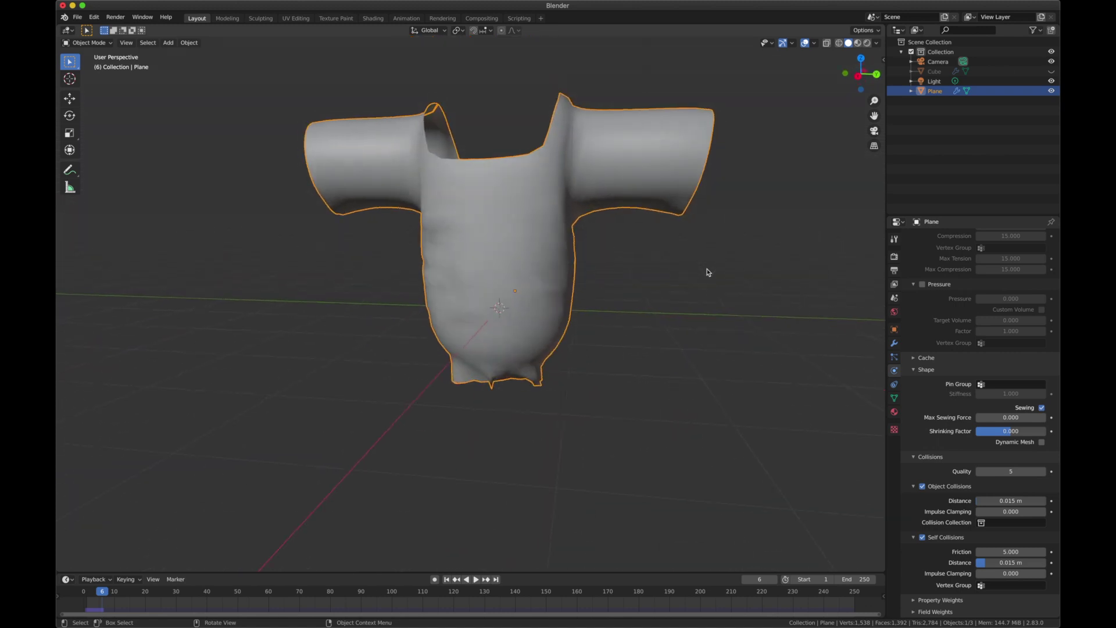
scroll(707, 272, down, 10)
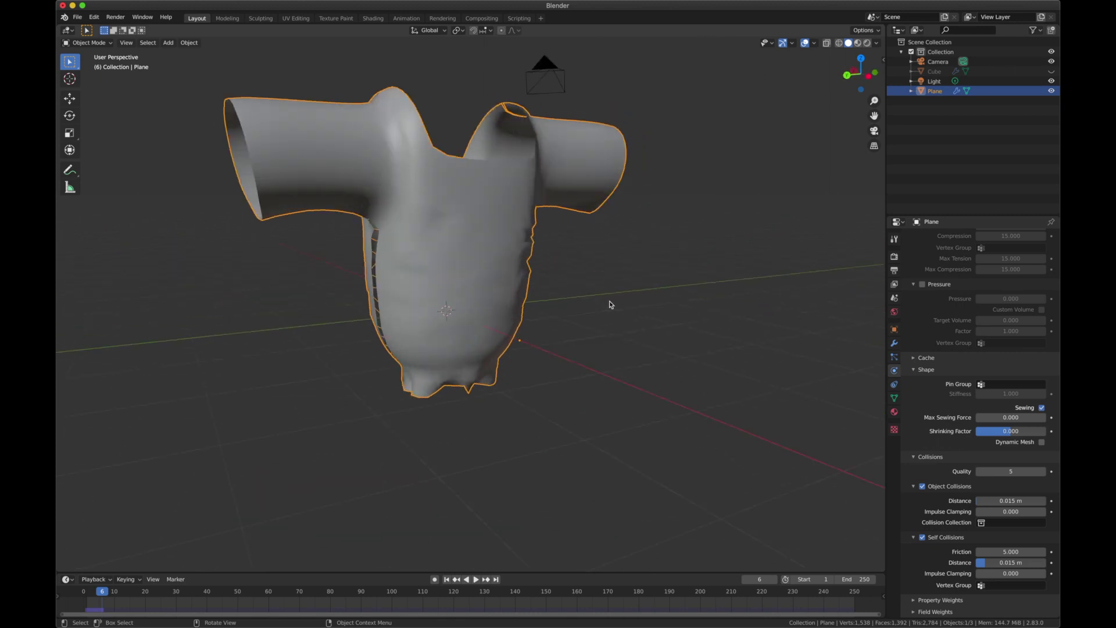
Export the scene to the Desktop as the Wavefront file untitled.obj with the default export options.
click(77, 17)
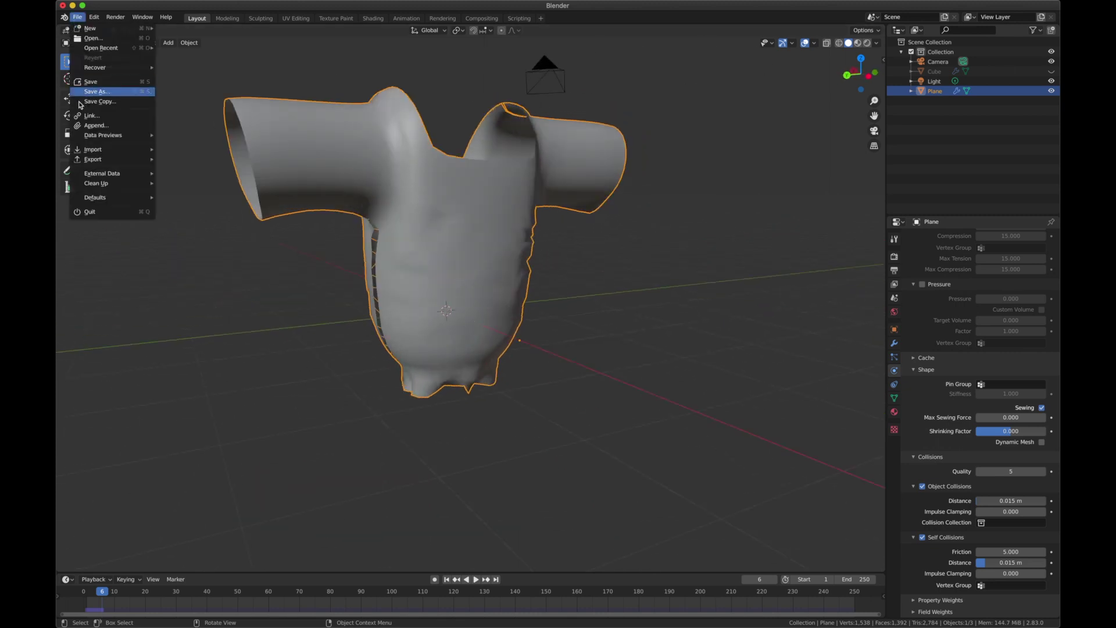
mouse_move(93, 159)
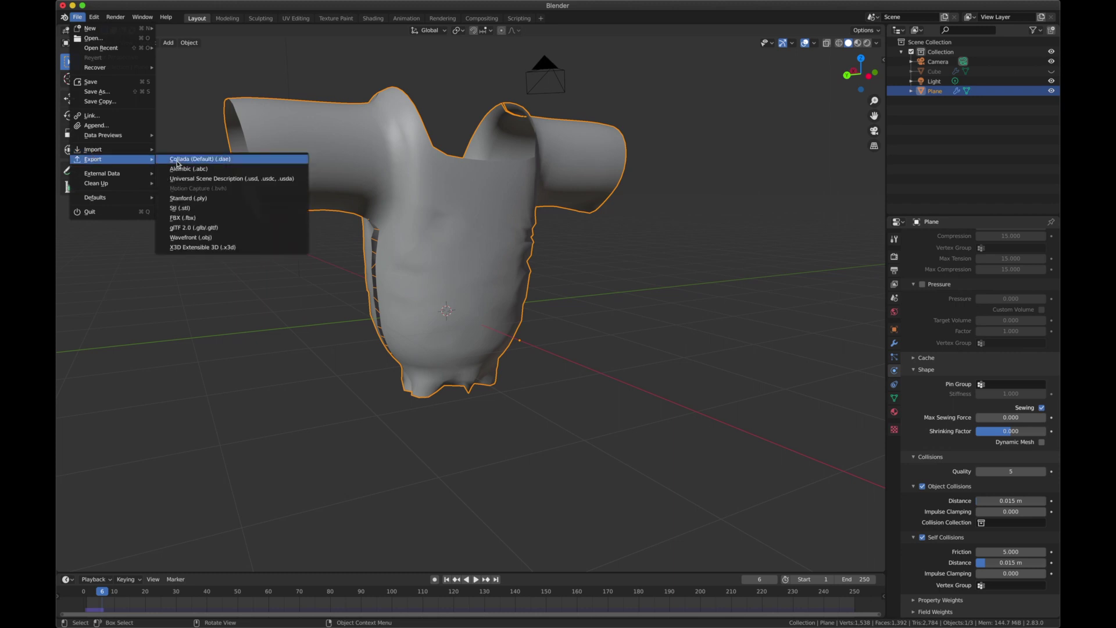
click(234, 239)
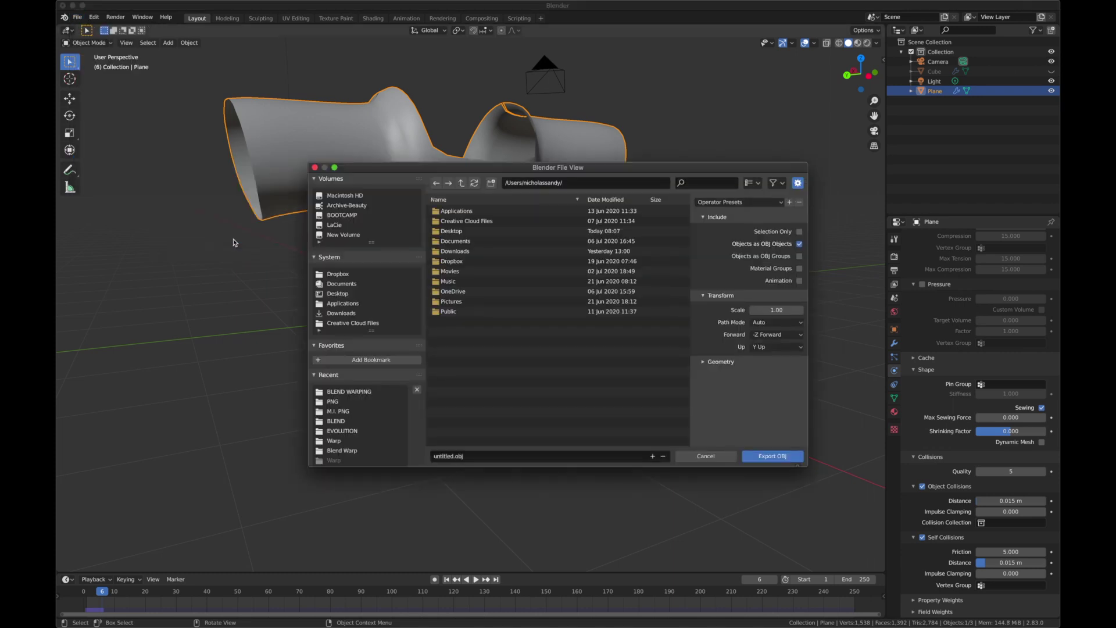
click(358, 294)
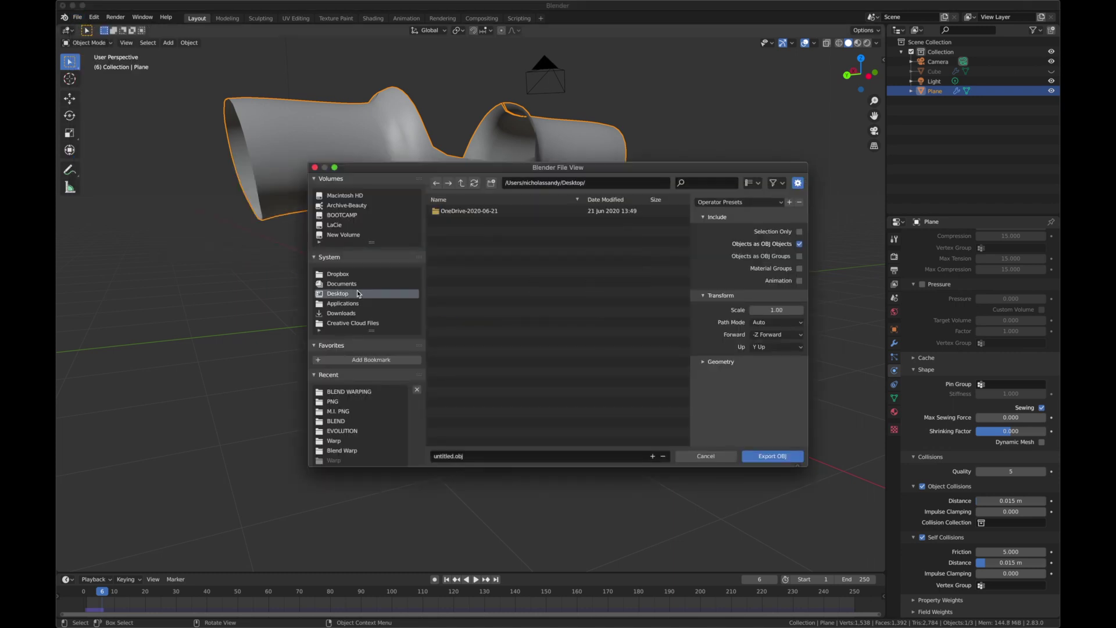
click(772, 456)
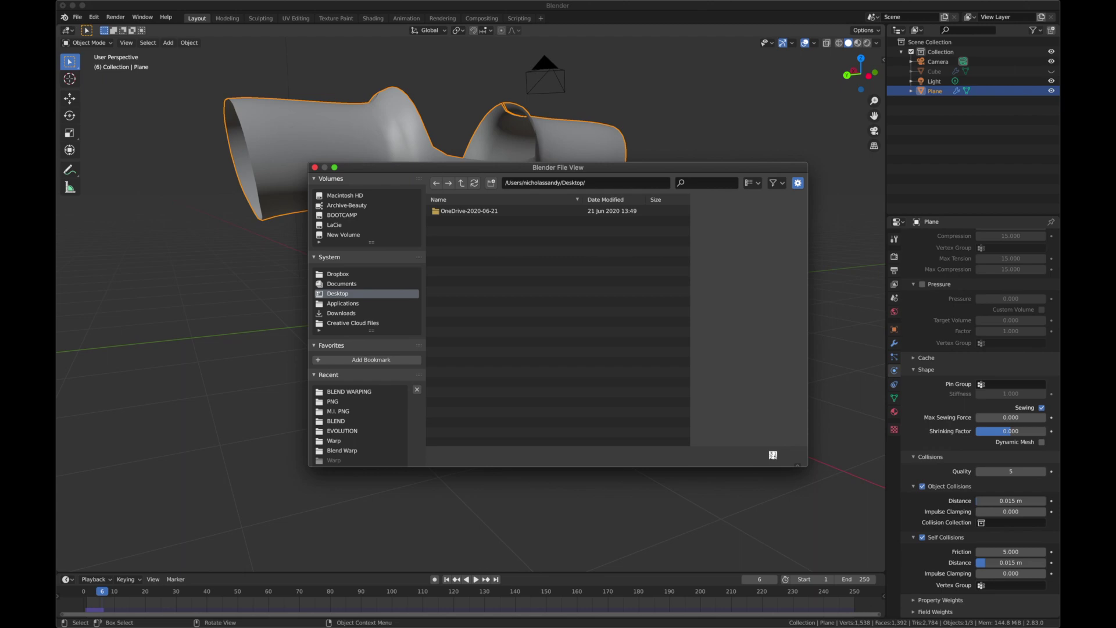
Switch to Adobe Dimension and create a new document.
key(F4)
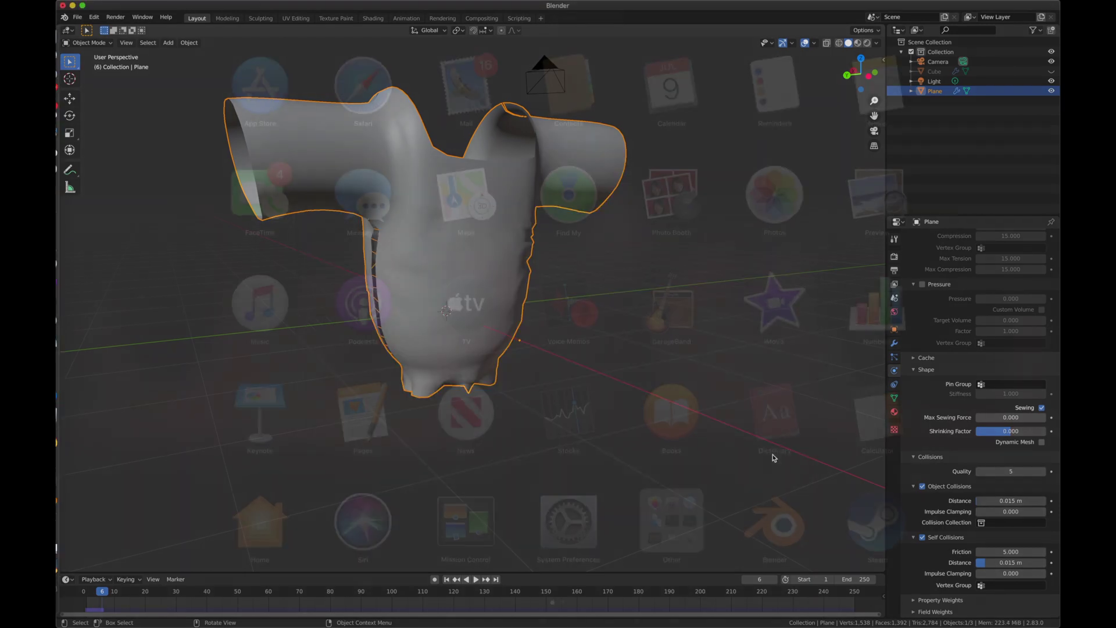
scroll(924, 402, right, 5)
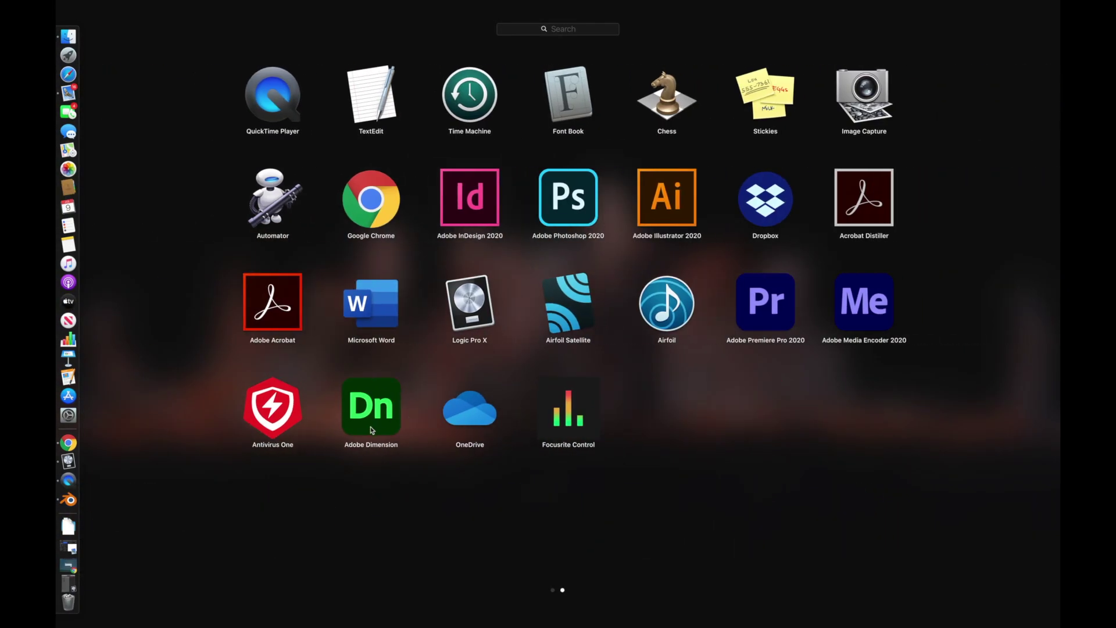
click(372, 422)
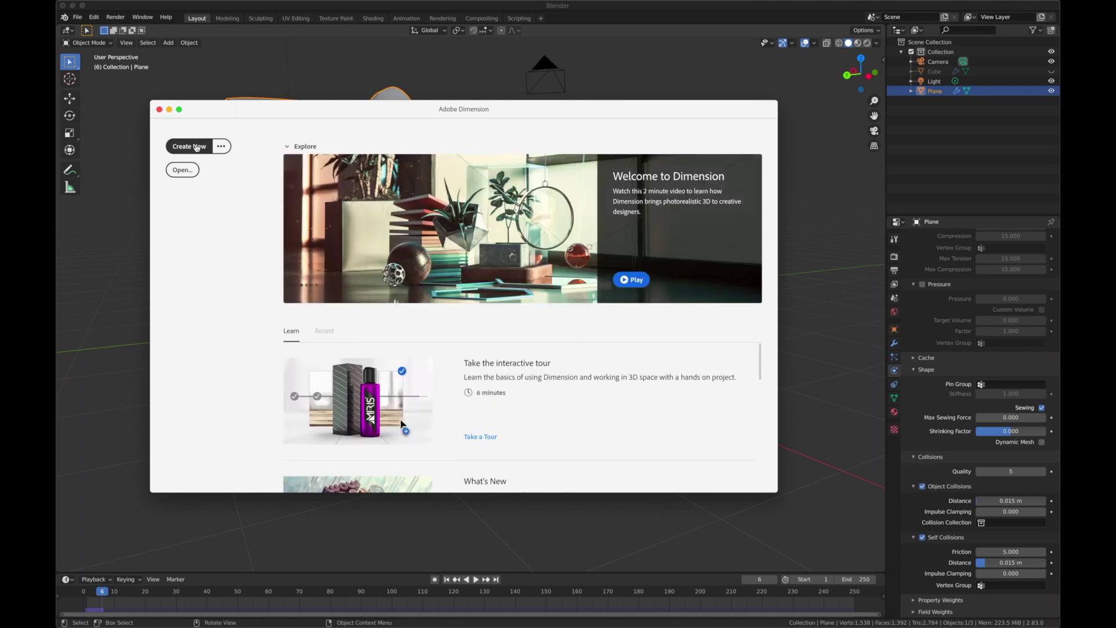
click(197, 147)
click(188, 145)
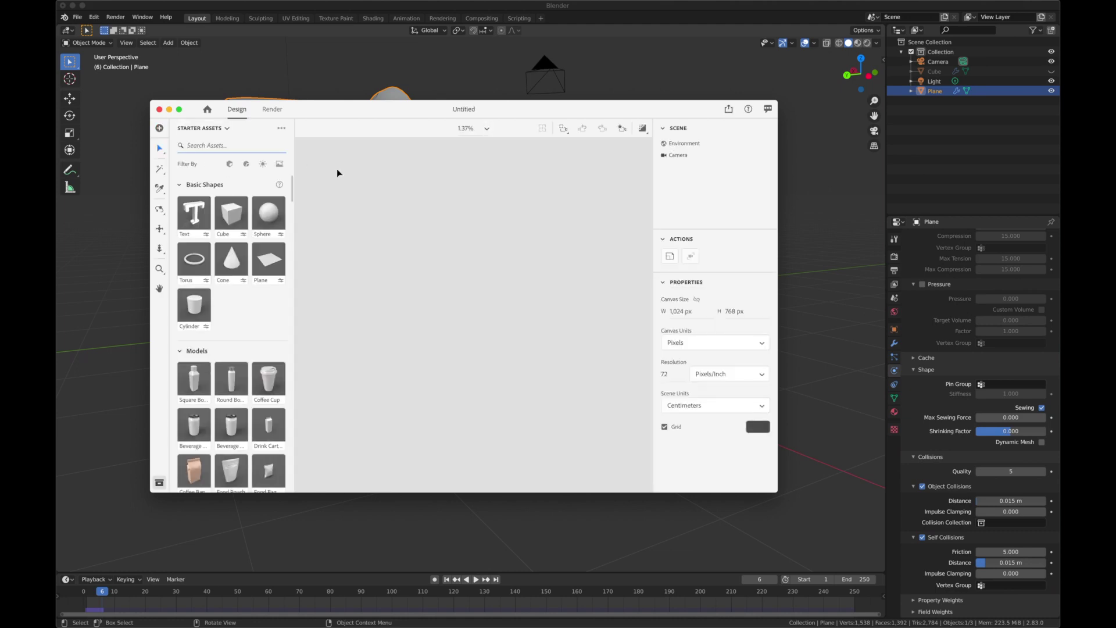
Import untitled.obj from the Desktop into the Dimension scene.
key(super+i)
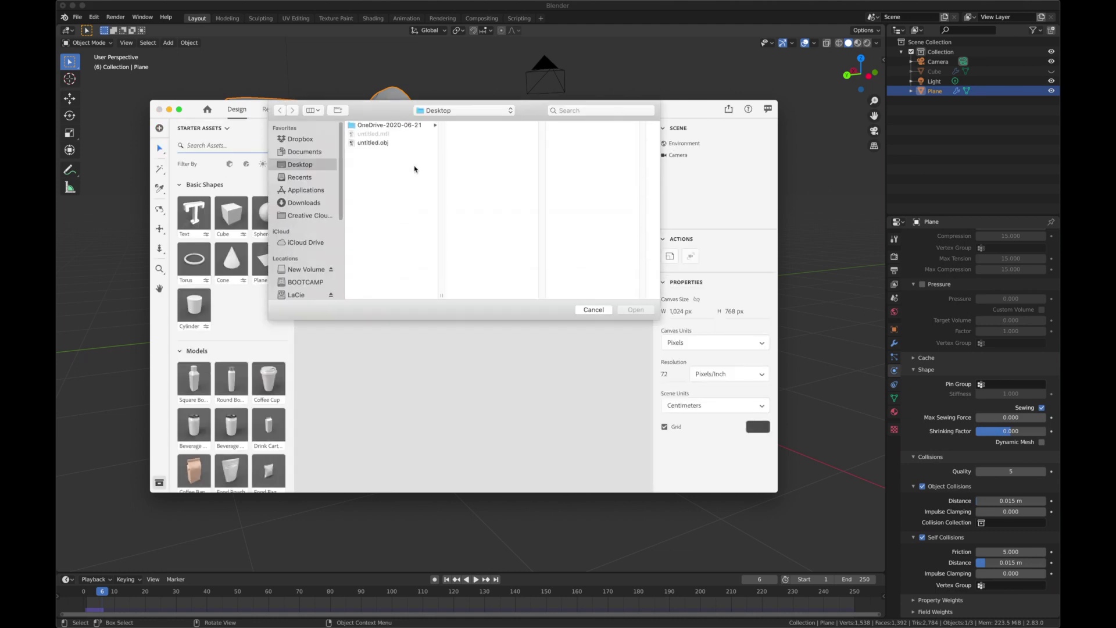
click(372, 142)
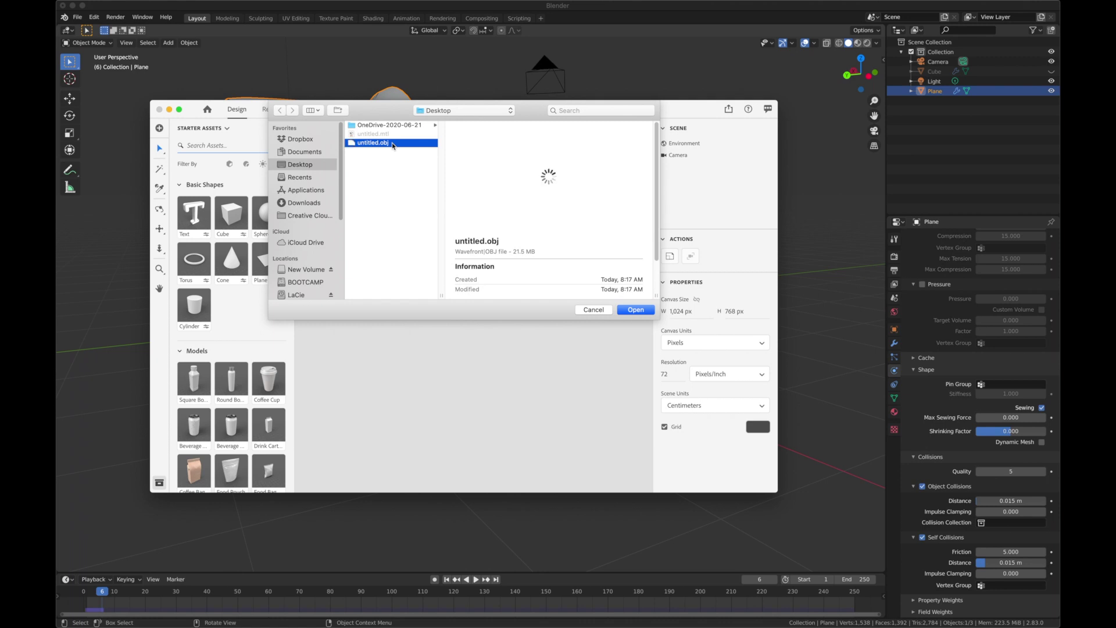
double_click(373, 142)
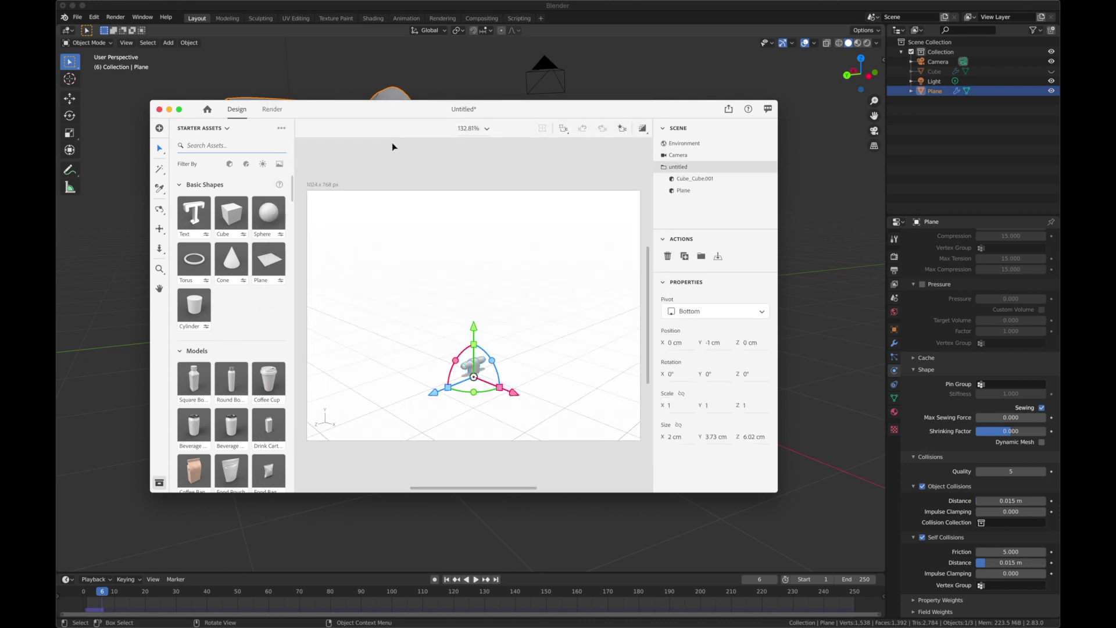
Raise the imported model along the vertical axis to a Y position of 0 cm.
drag(474, 329, 475, 323)
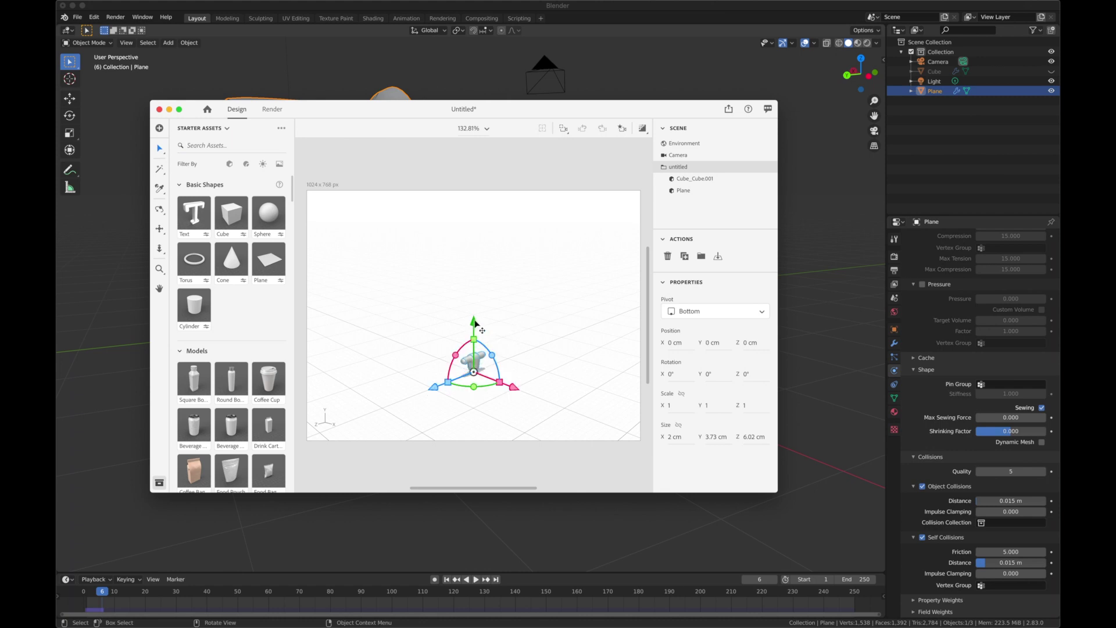
scroll(475, 324, down, 3)
scroll(475, 324, up, 3)
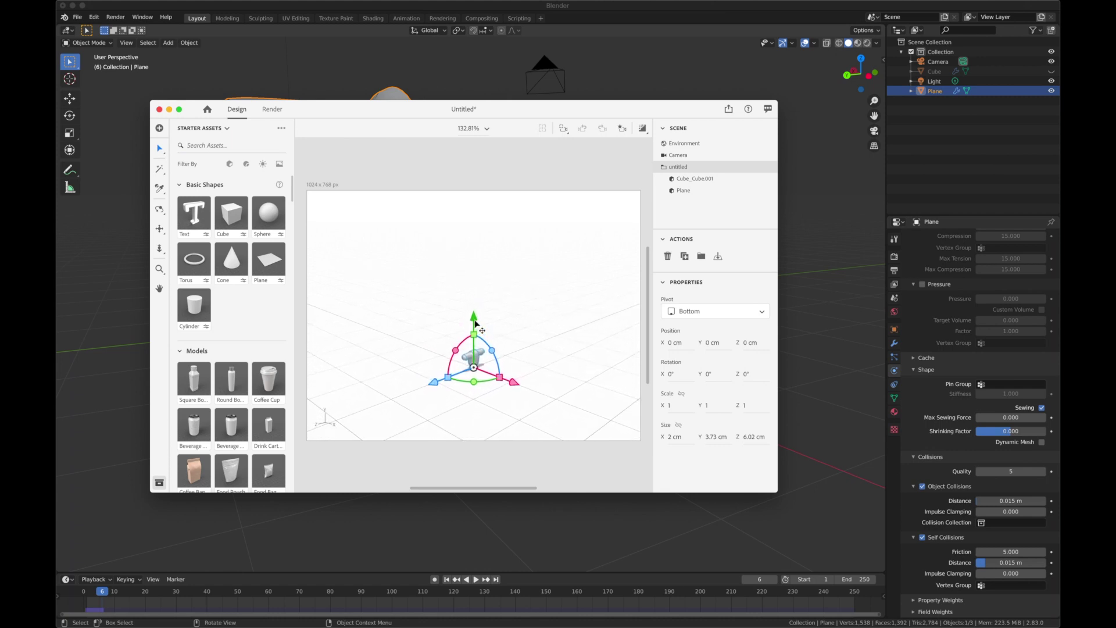
Frame the imported model and orbit the camera around to face it straight on.
key(f)
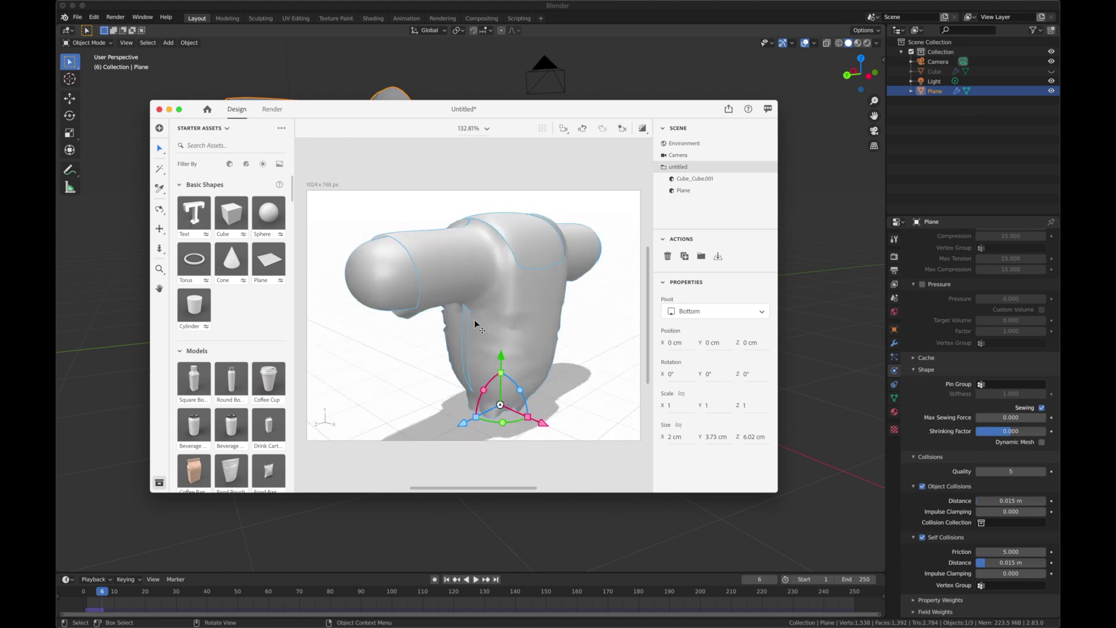
click(160, 209)
drag(482, 333, 600, 341)
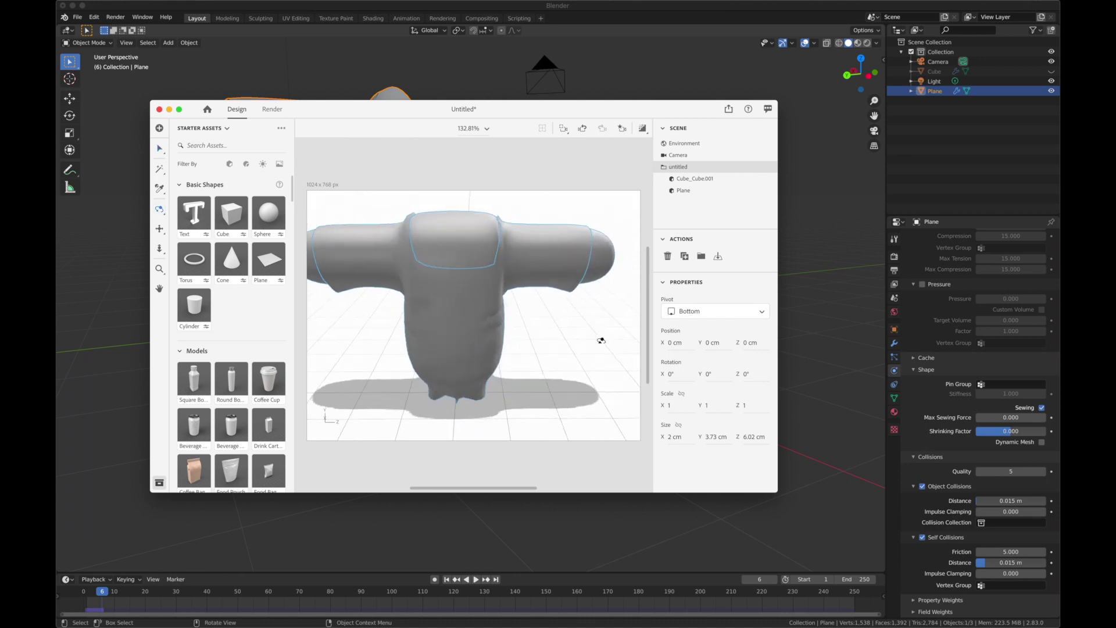
click(688, 191)
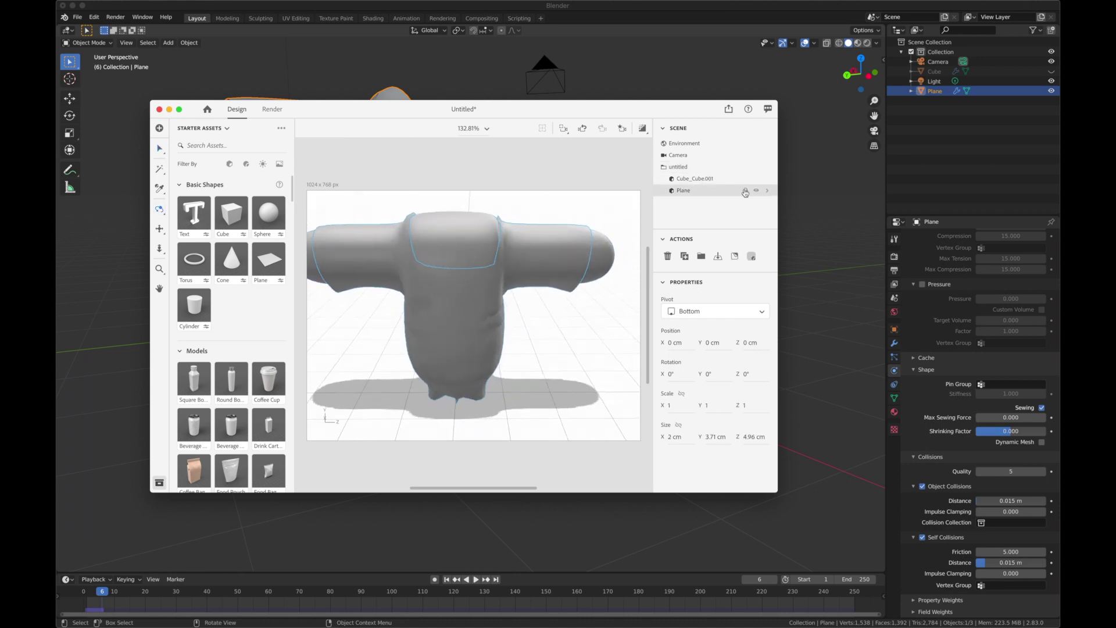
click(667, 256)
key(super+z)
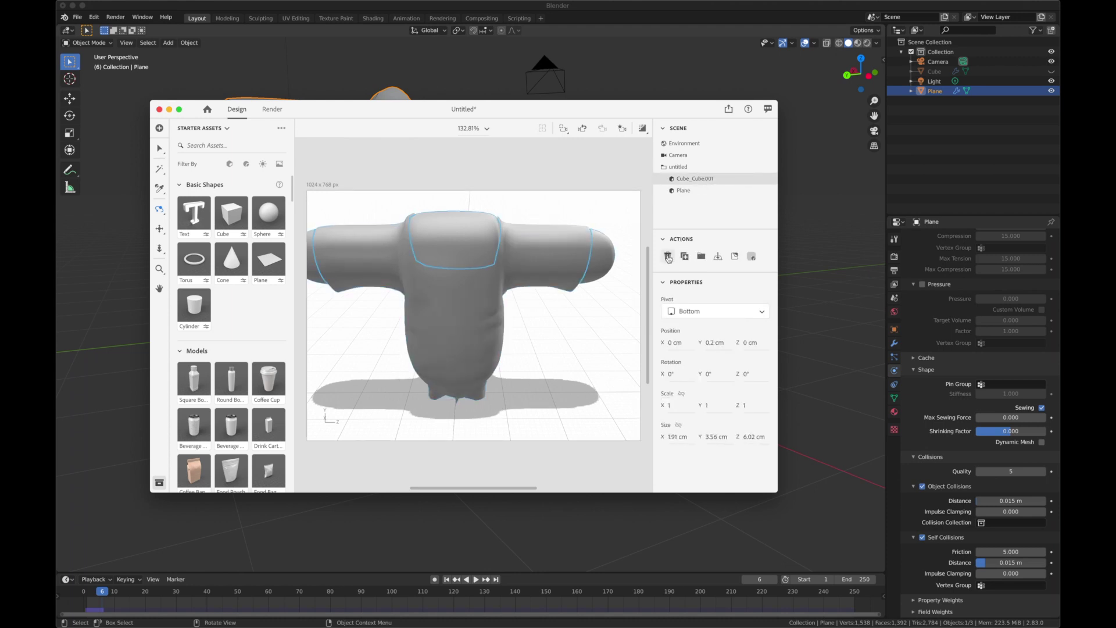
Delete the torso mesh Cube_Cube.001 from the imported group and apply the Metal material to the shirt.
click(667, 256)
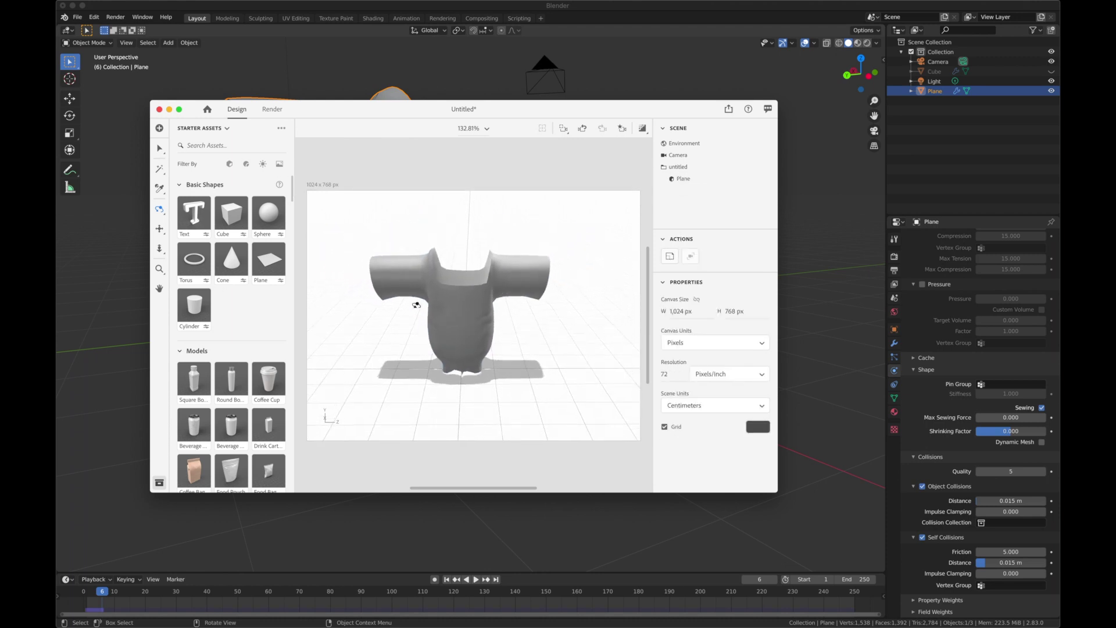
click(437, 300)
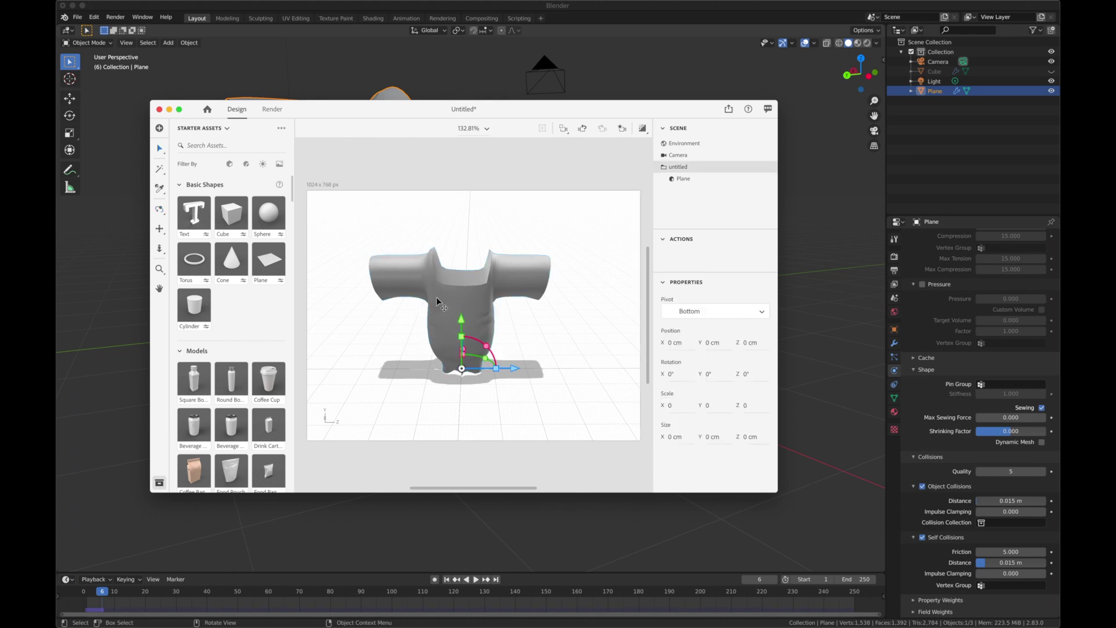
click(247, 163)
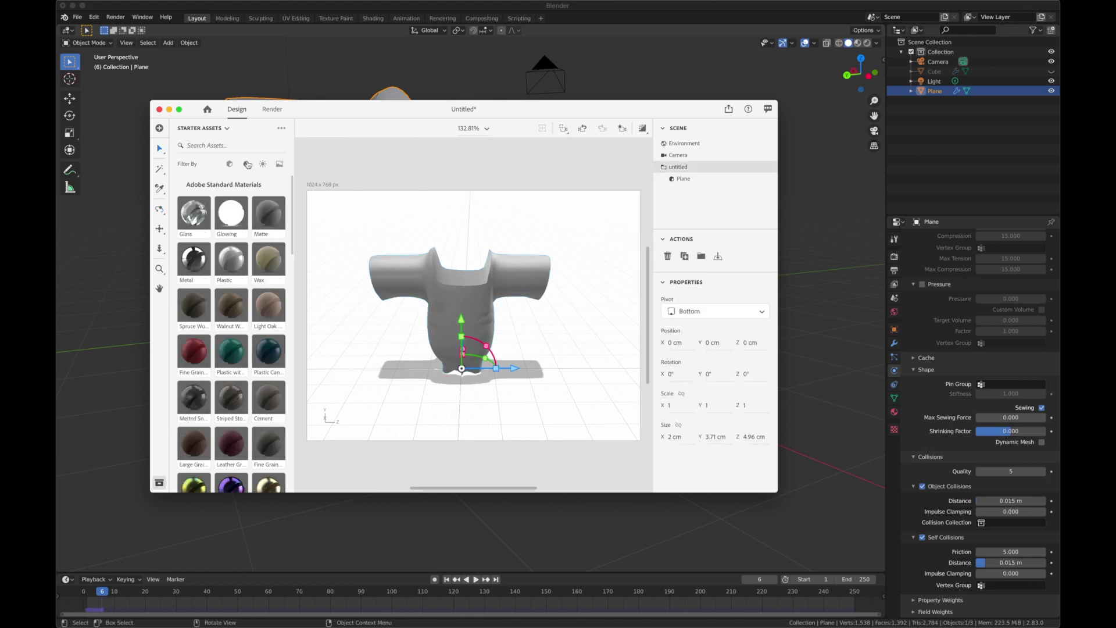
click(193, 270)
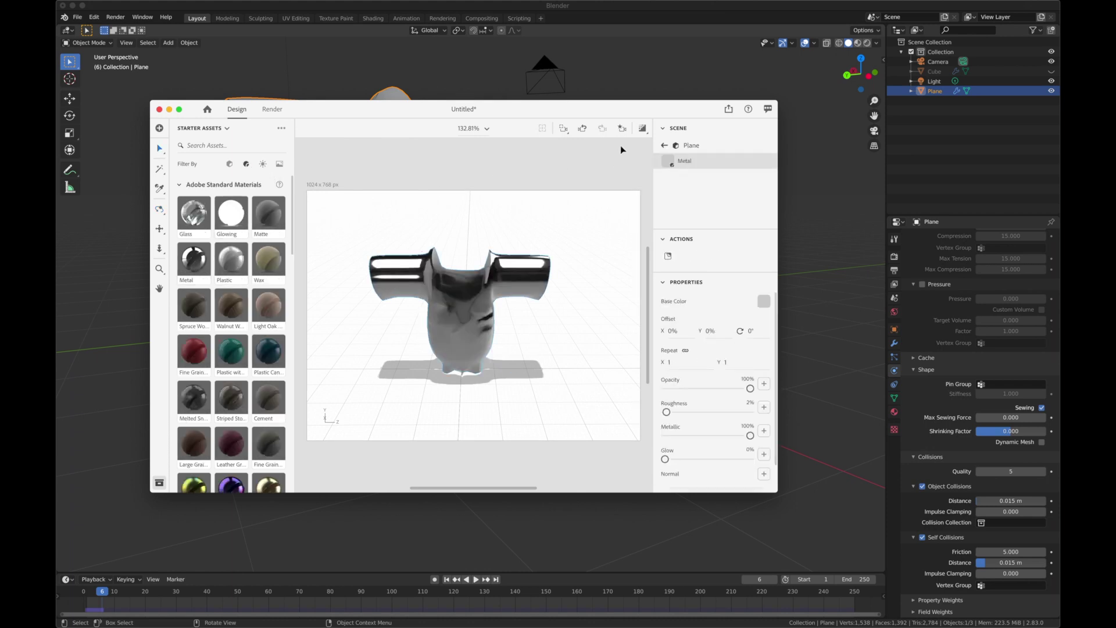
Turn on the render preview and orbit around the shirt to inspect its metal finish from several sides.
click(643, 130)
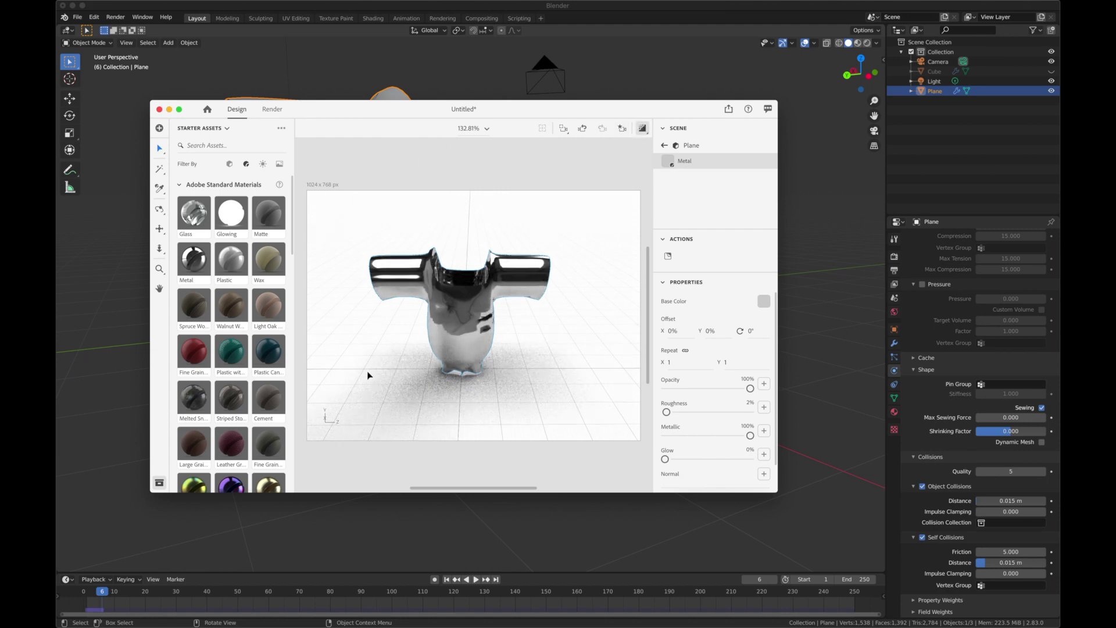
click(159, 209)
mouse_move(326, 345)
mouse_down()
mouse_move(550, 353)
mouse_move(547, 284)
mouse_move(410, 320)
mouse_move(306, 326)
mouse_up()
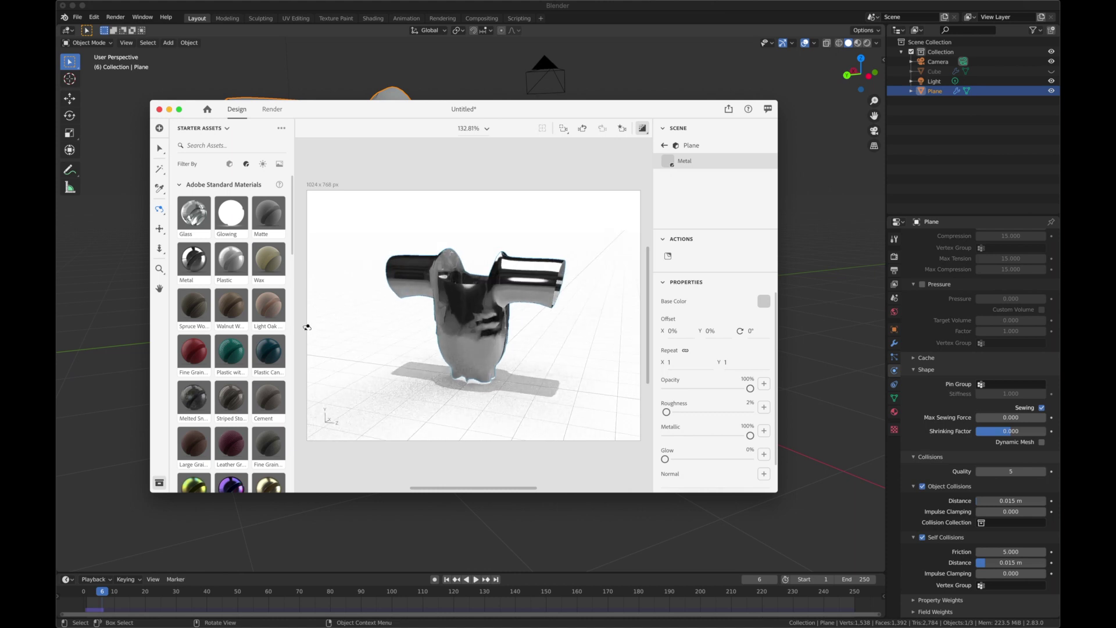
drag(306, 326, 582, 365)
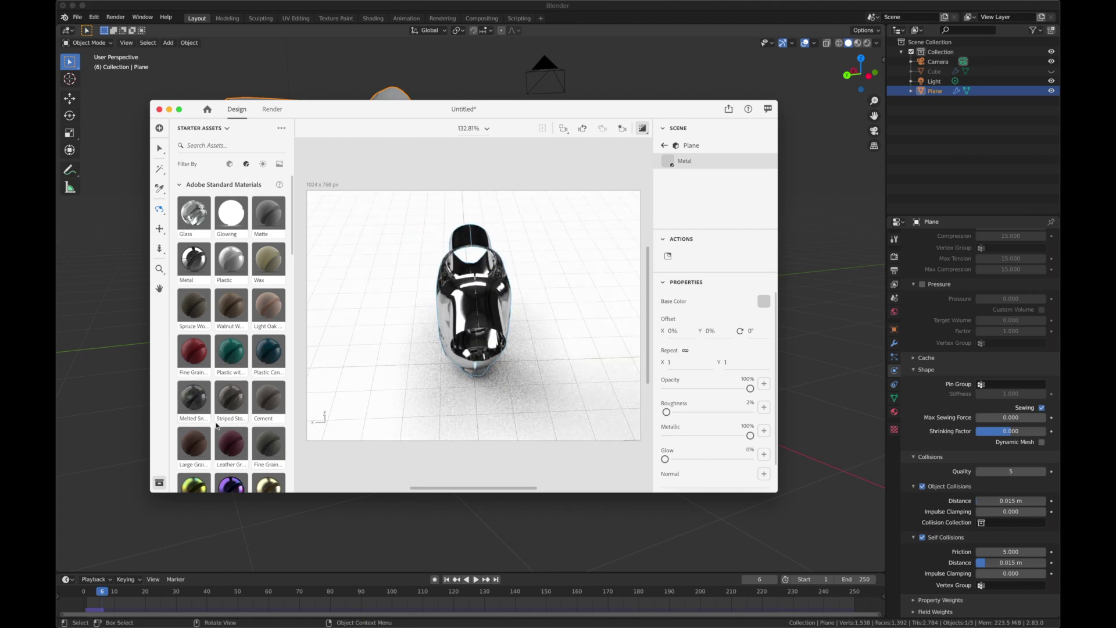
Apply the Rainbow Anodized Metal material to the shirt and view it at an angle from the side.
scroll(235, 433, down, 2)
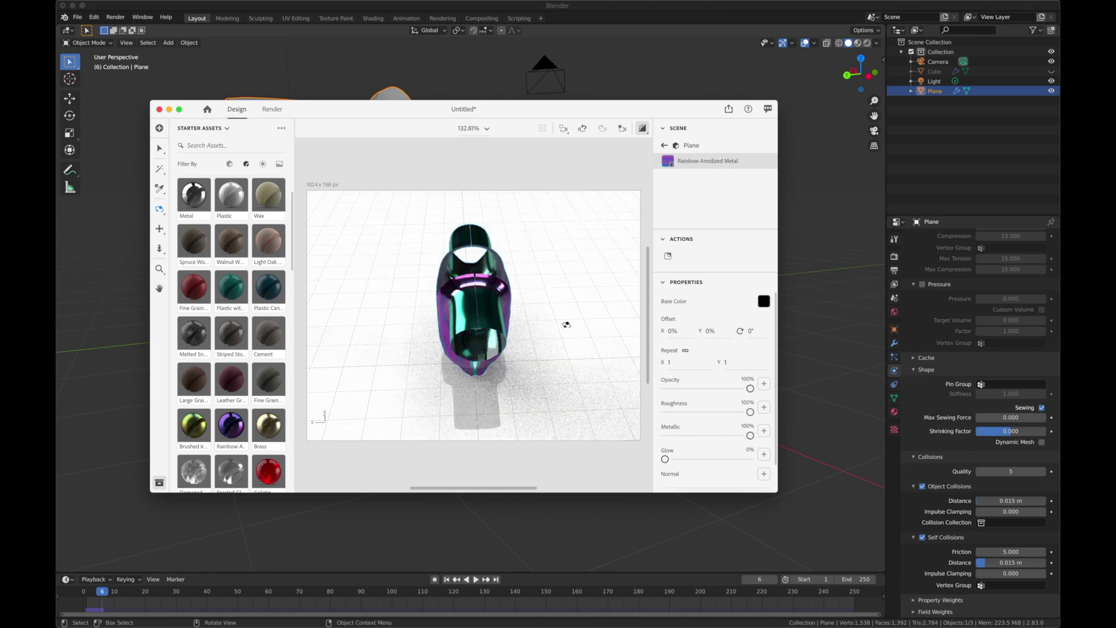
drag(444, 291, 383, 241)
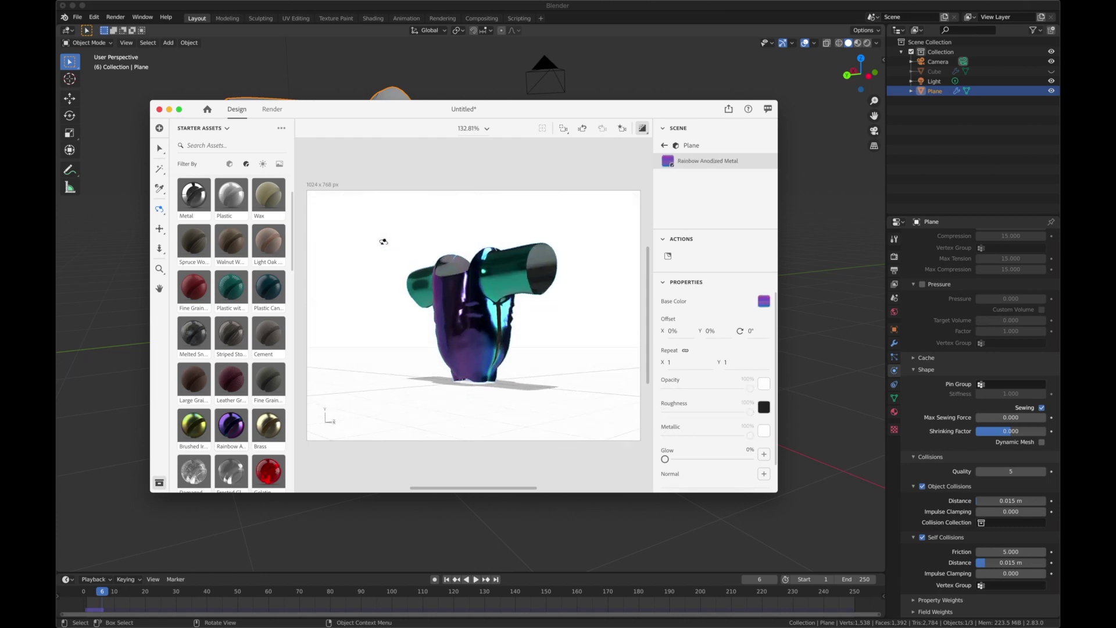
Switch to Blender and examine the shirt's side seam and the cloth physics settings of the Plane object.
click(672, 58)
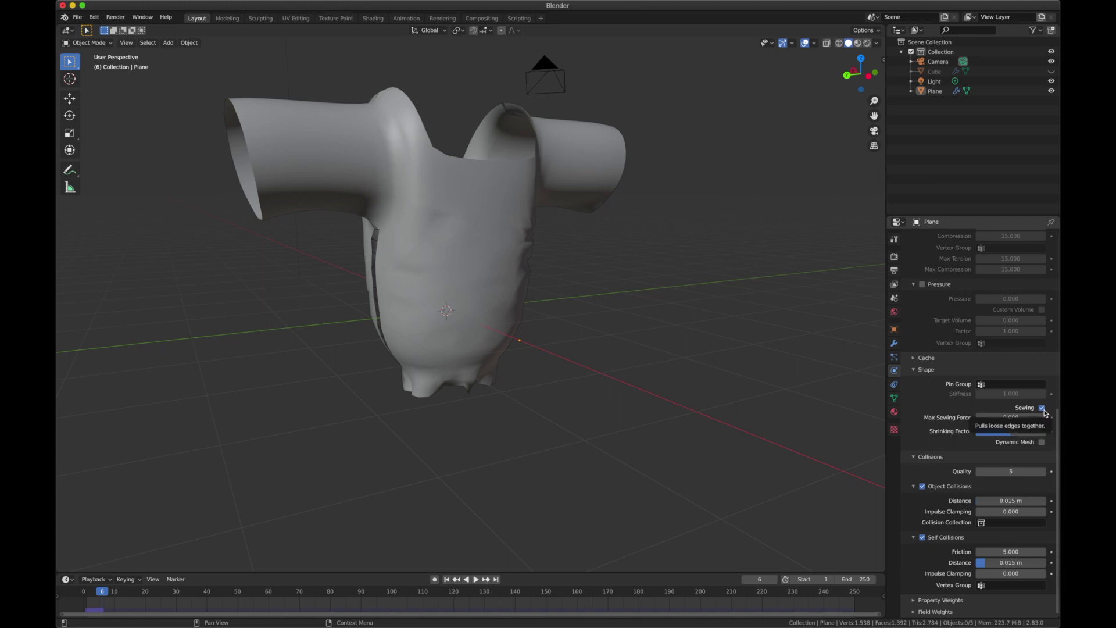
middle_drag(427, 359, 429, 363)
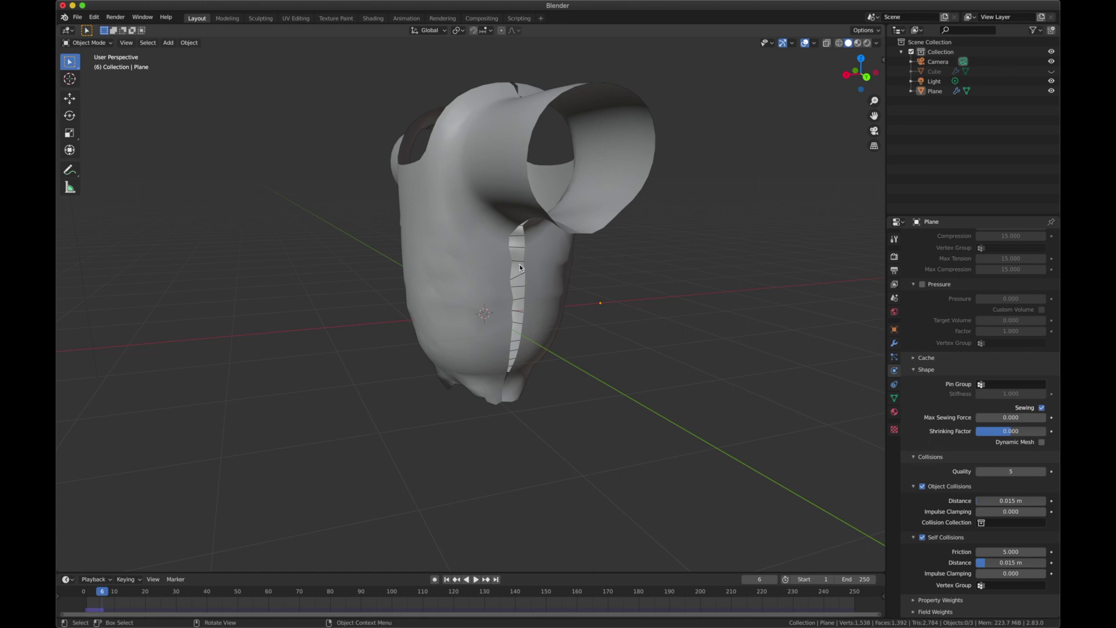
scroll(1027, 338, up, 10)
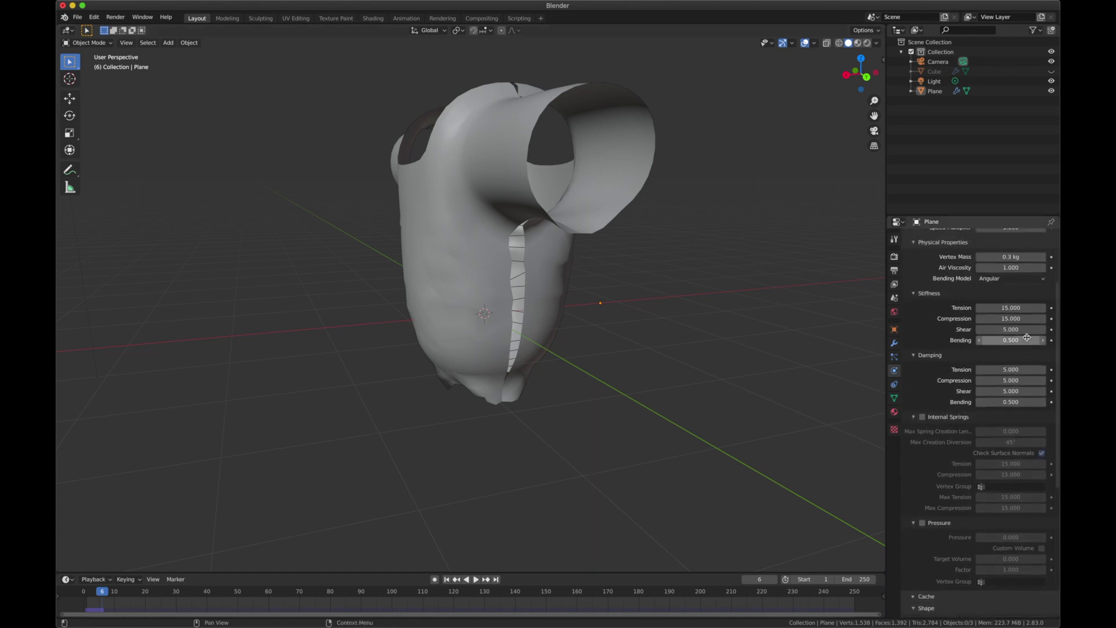
scroll(1027, 337, up, 5)
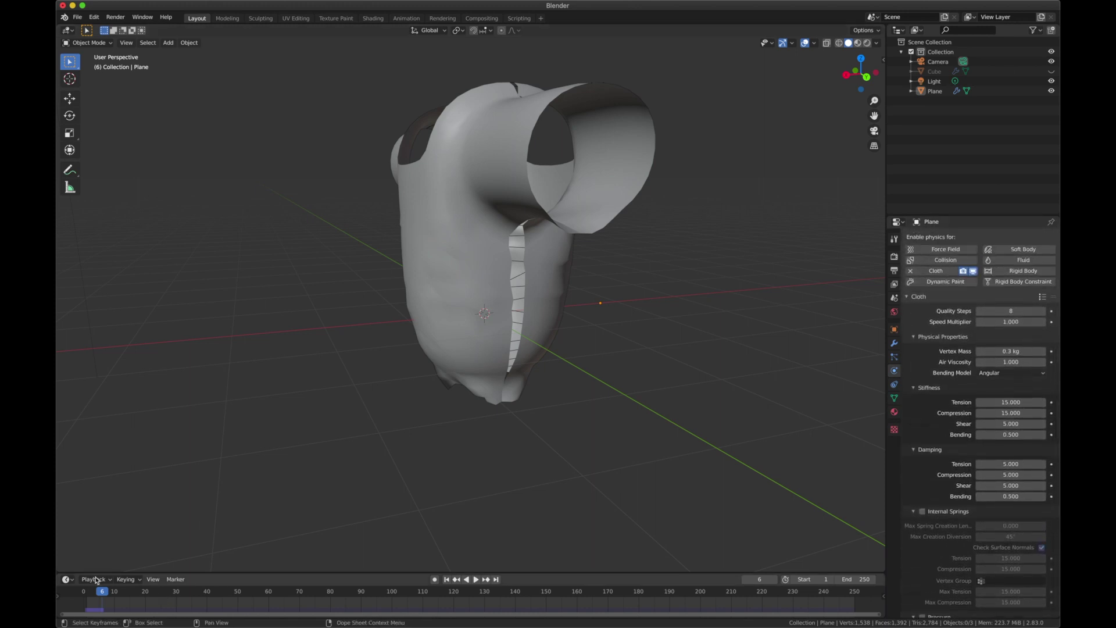
Switch back to Adobe Dimension and orbit the camera to view the shirt from another side.
mouse_move(58, 581)
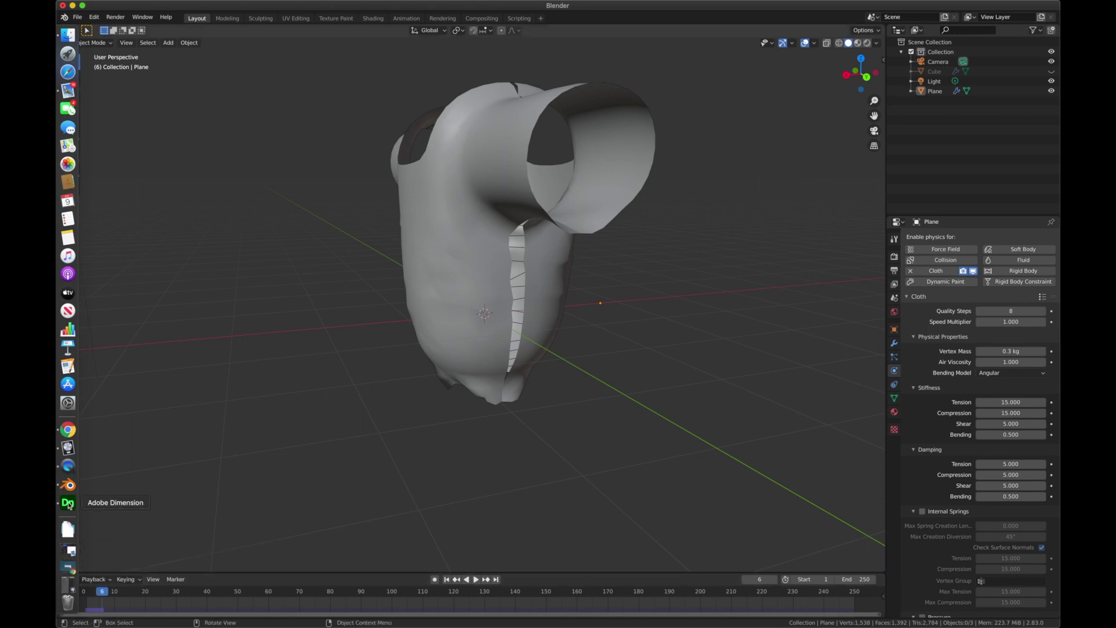
click(68, 504)
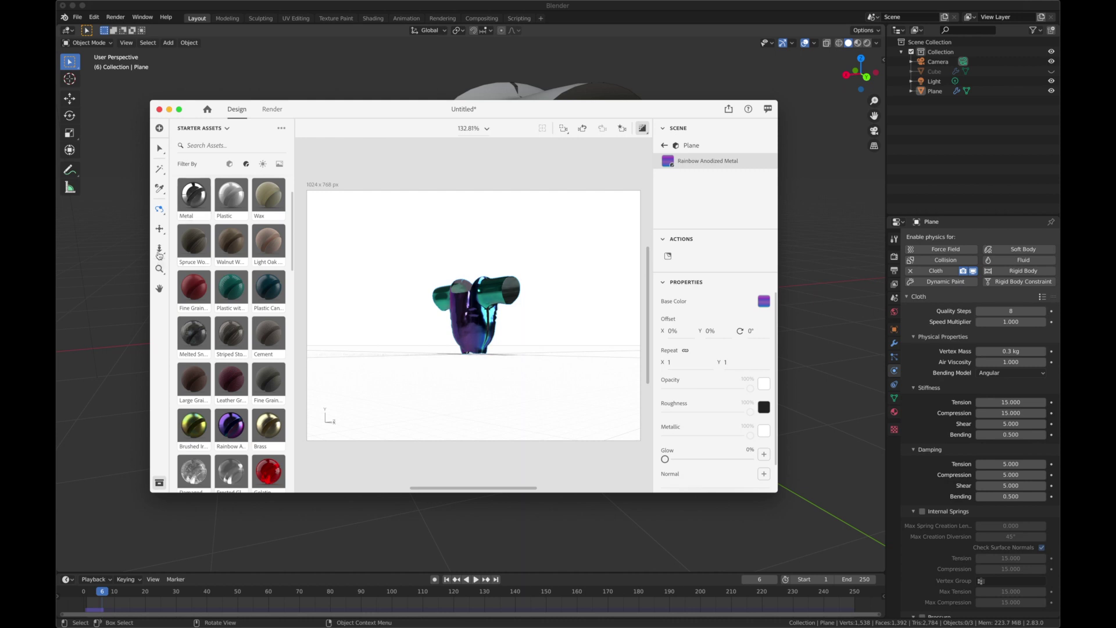
drag(462, 285, 364, 300)
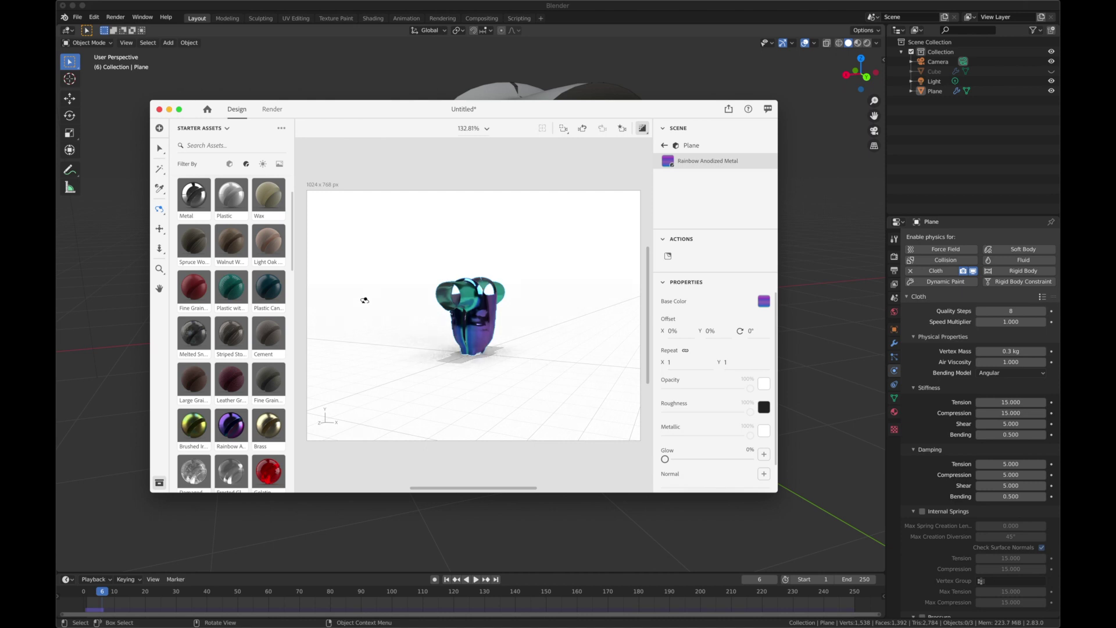